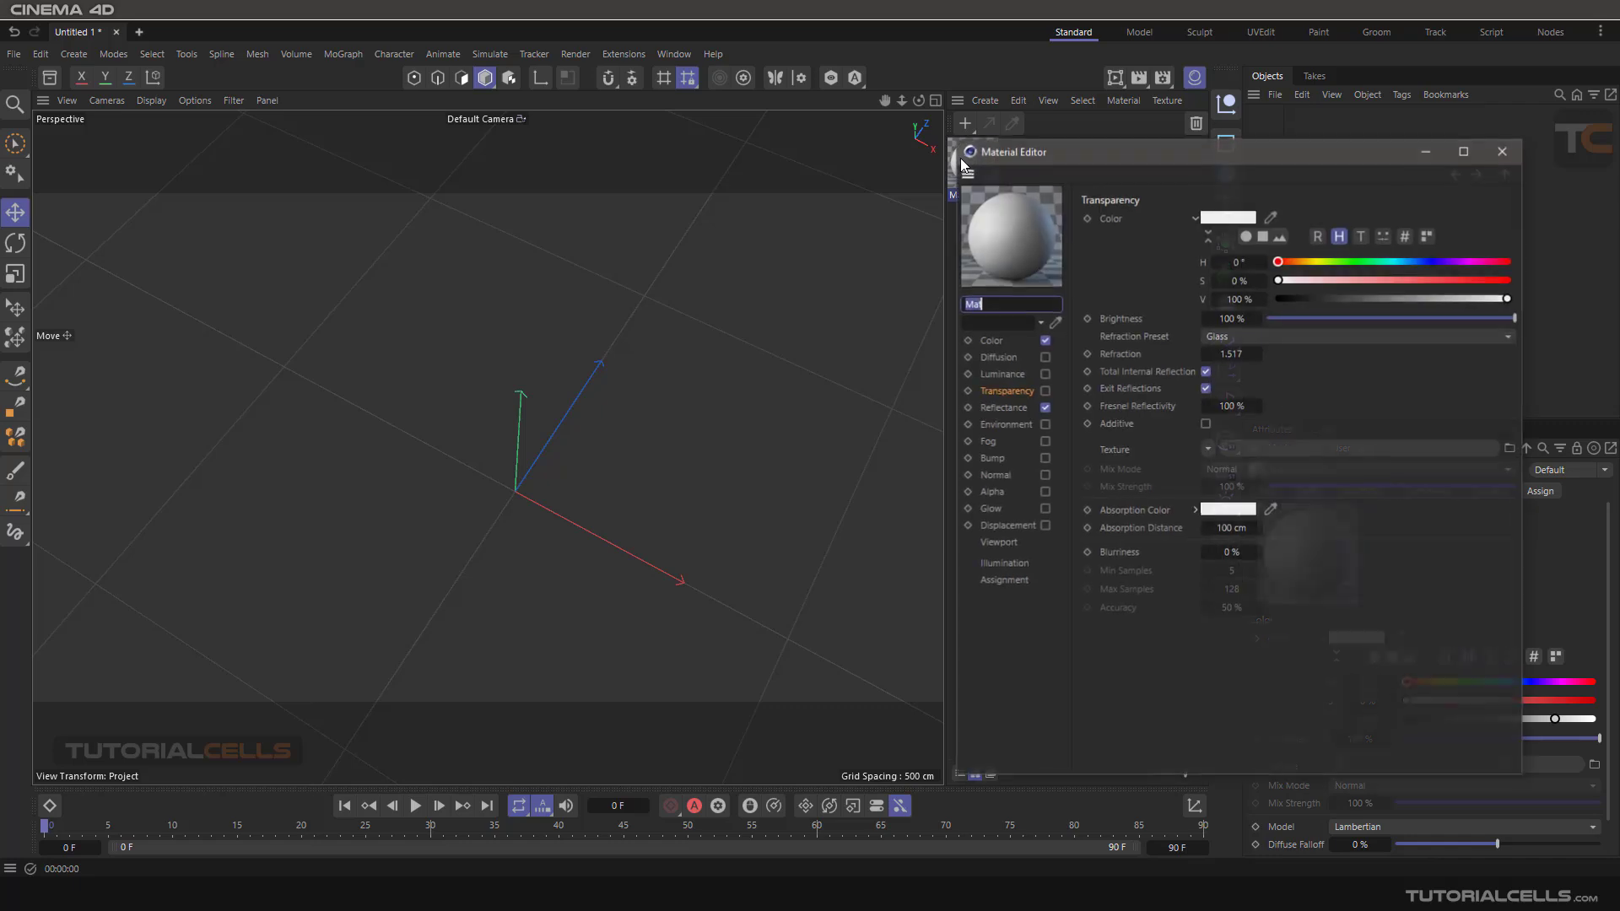
- Examine the Displacement channel settings of the Mat material and close the material editor
left_click_drag(1000, 149, 777, 119)
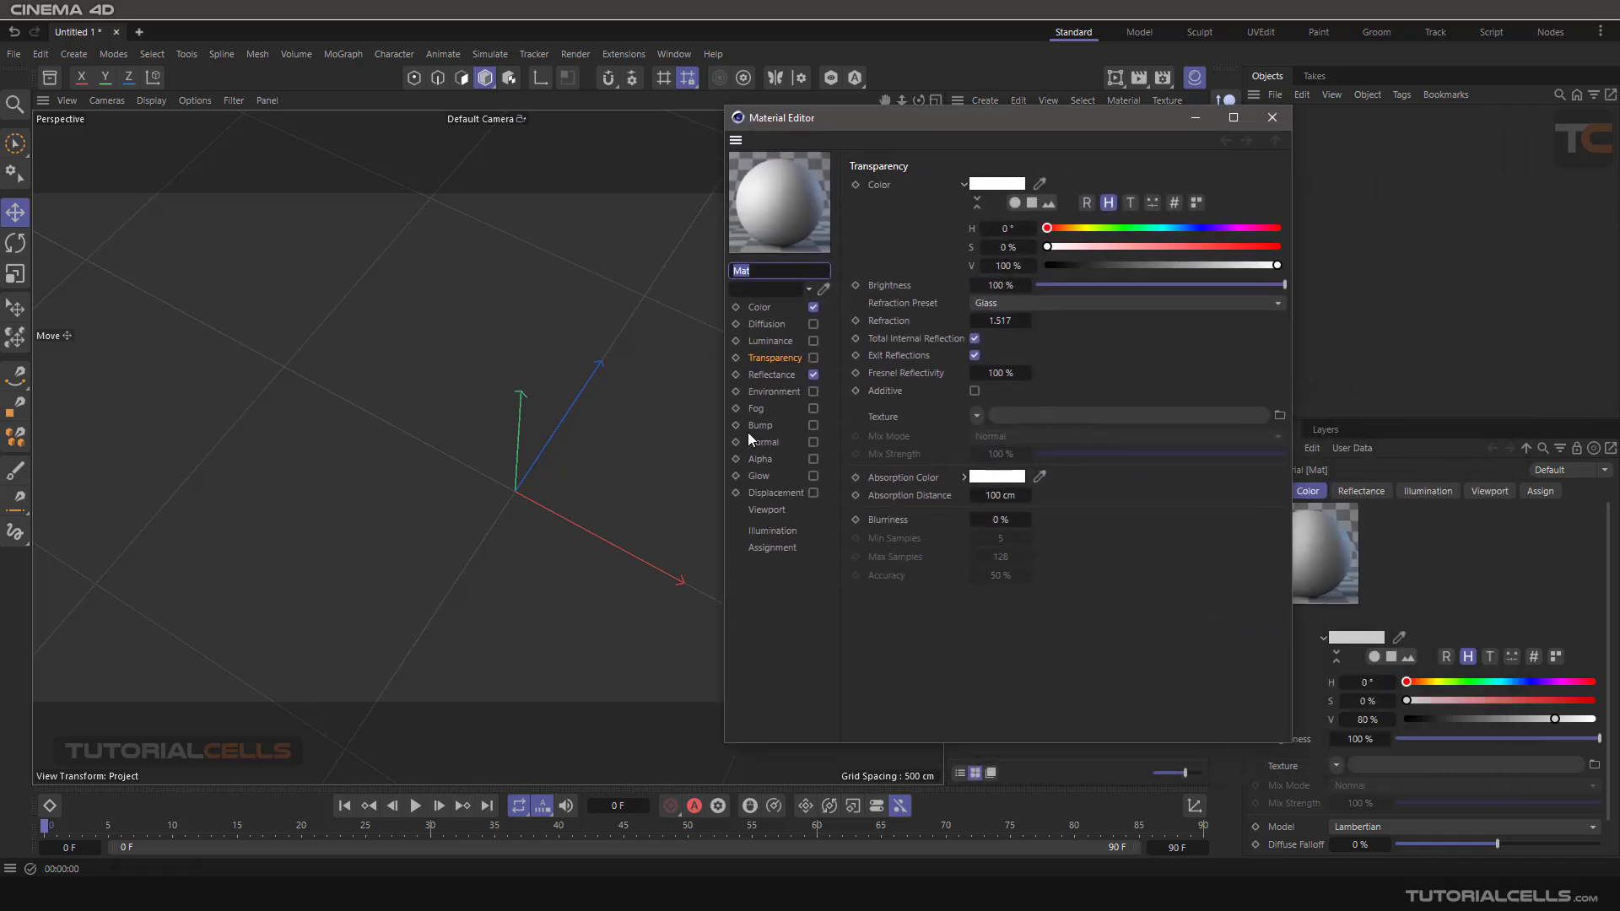
left_click(776, 493)
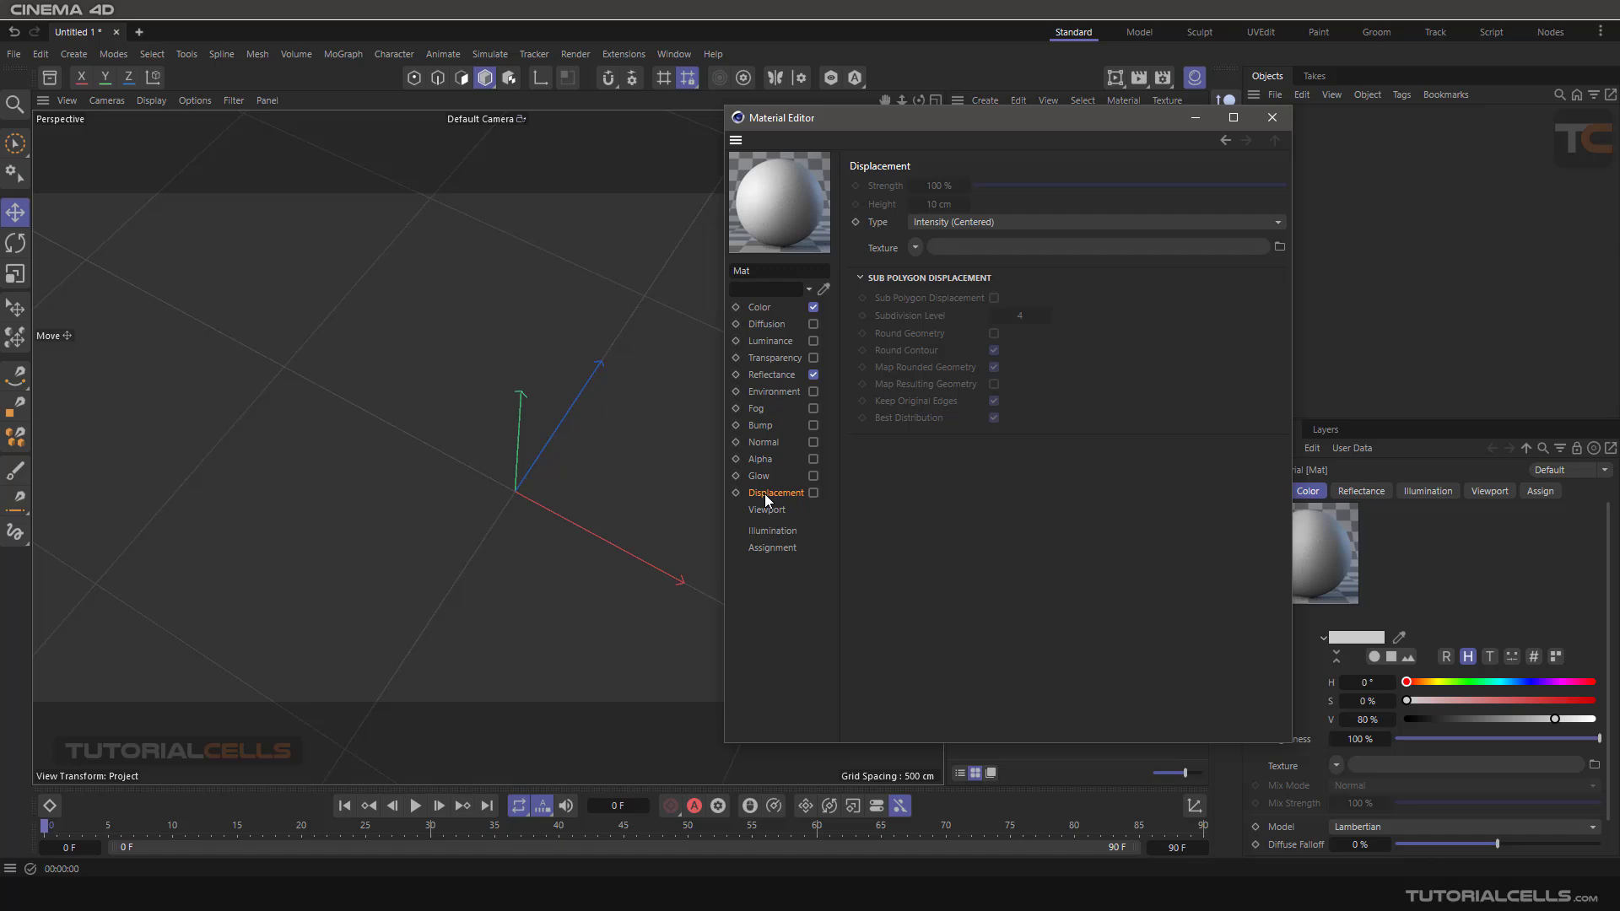
left_click(1272, 118)
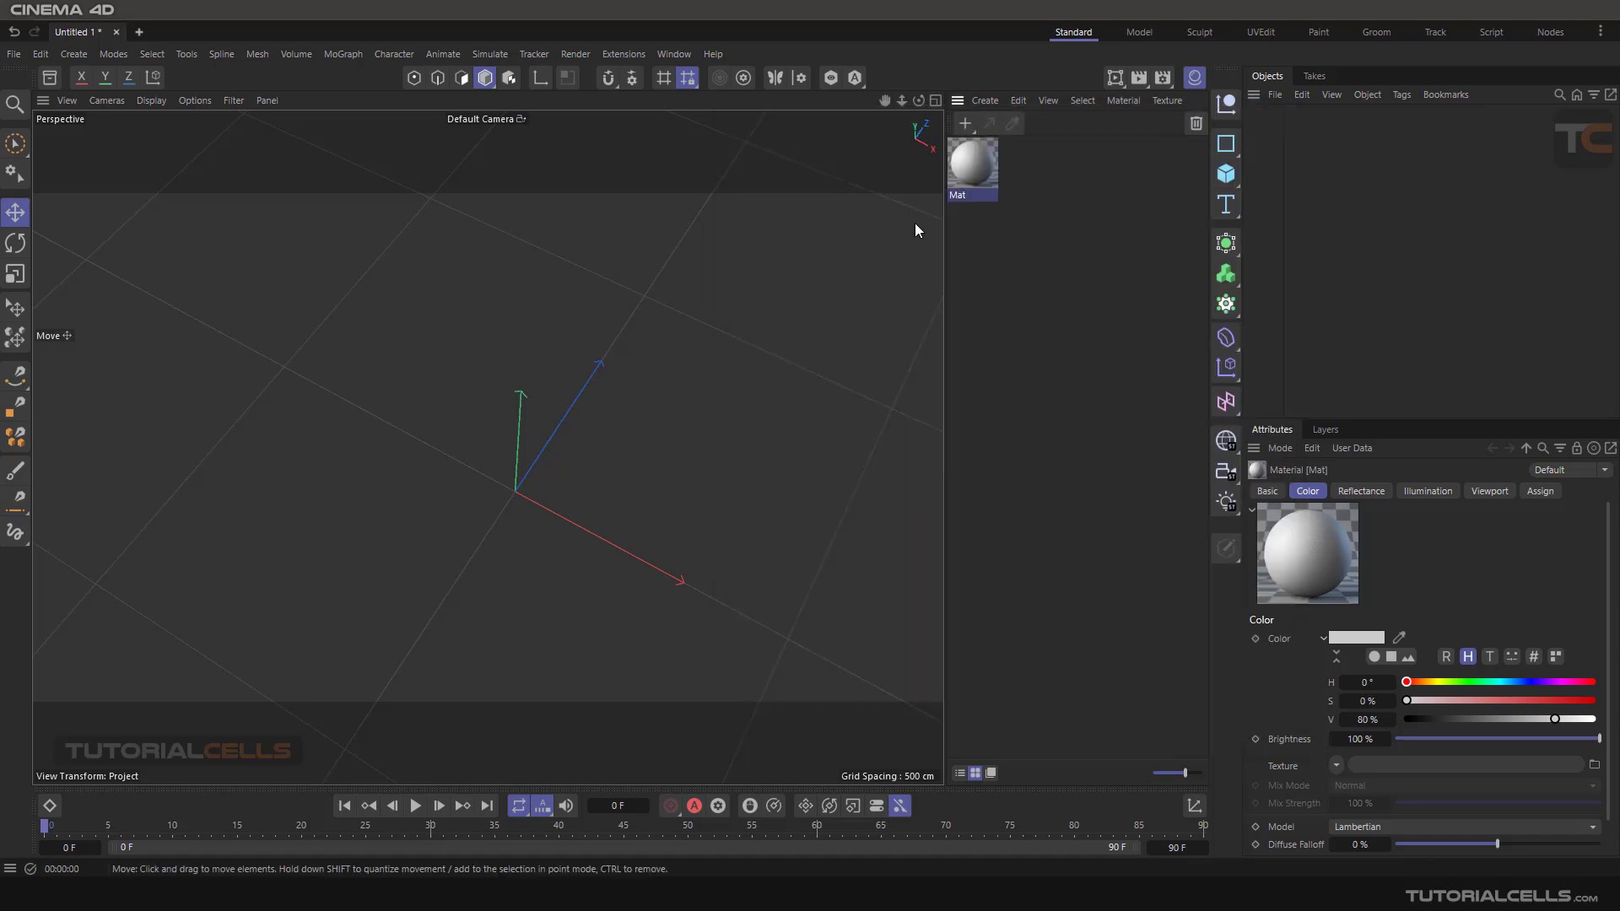
- Add a Plane object and move it away from the world origin
left_click(1236, 183)
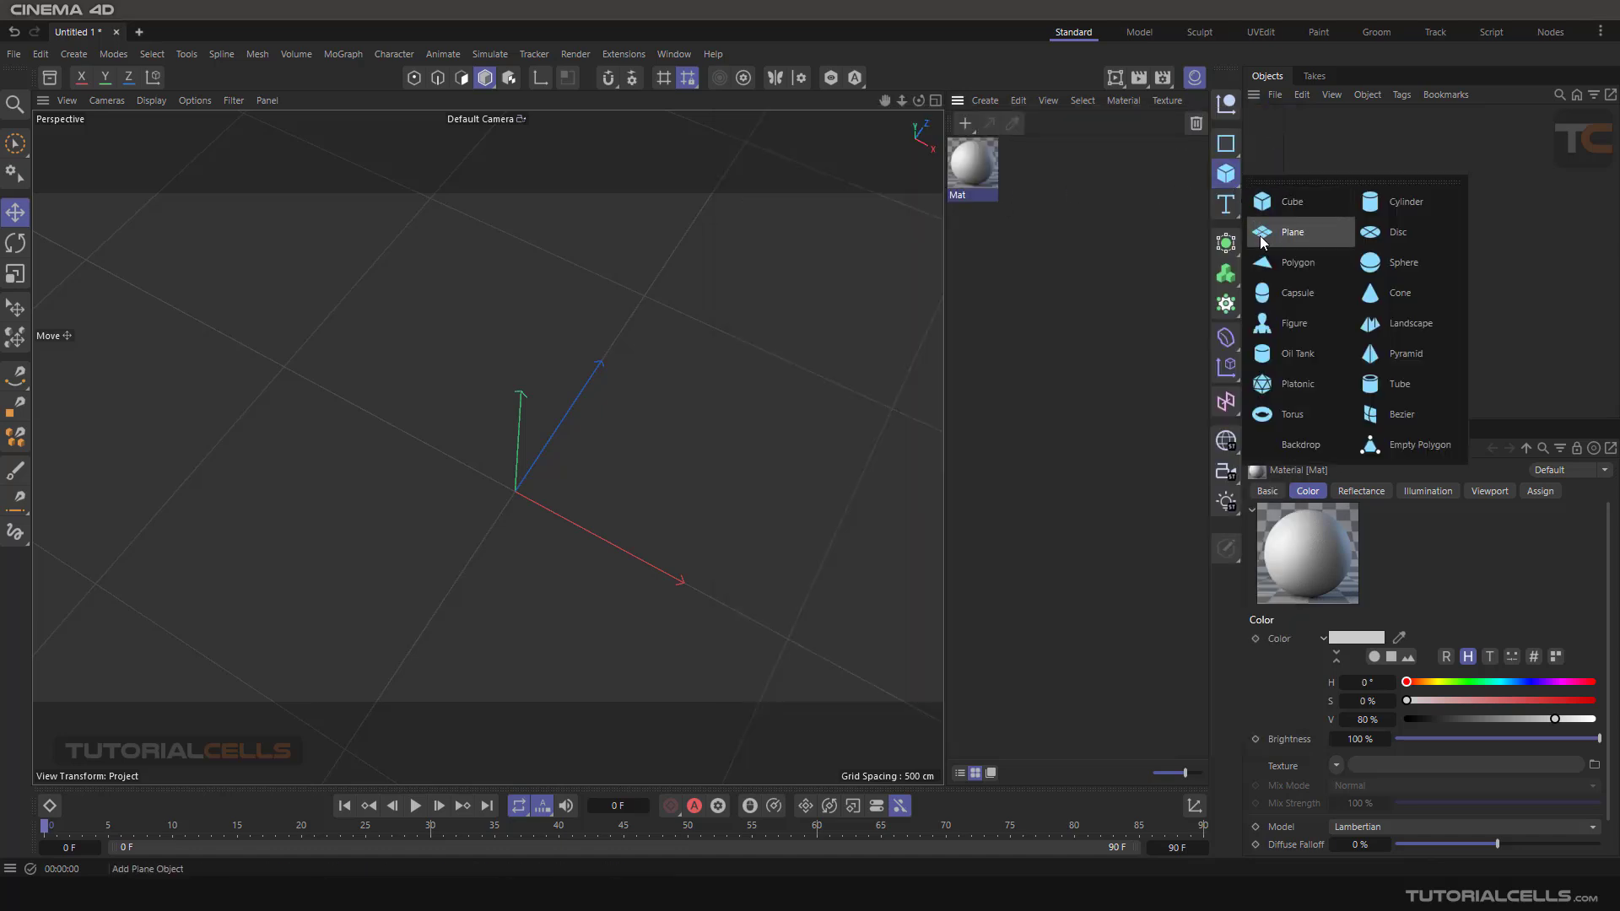
left_click(1283, 228)
scroll(563, 495, "down", 1)
left_click_drag(563, 495, 525, 349, "alt")
left_click_drag(561, 438, 450, 395)
- Add a Sphere object, raise it above the ground and shift it along X away from the plane
left_click(1221, 177)
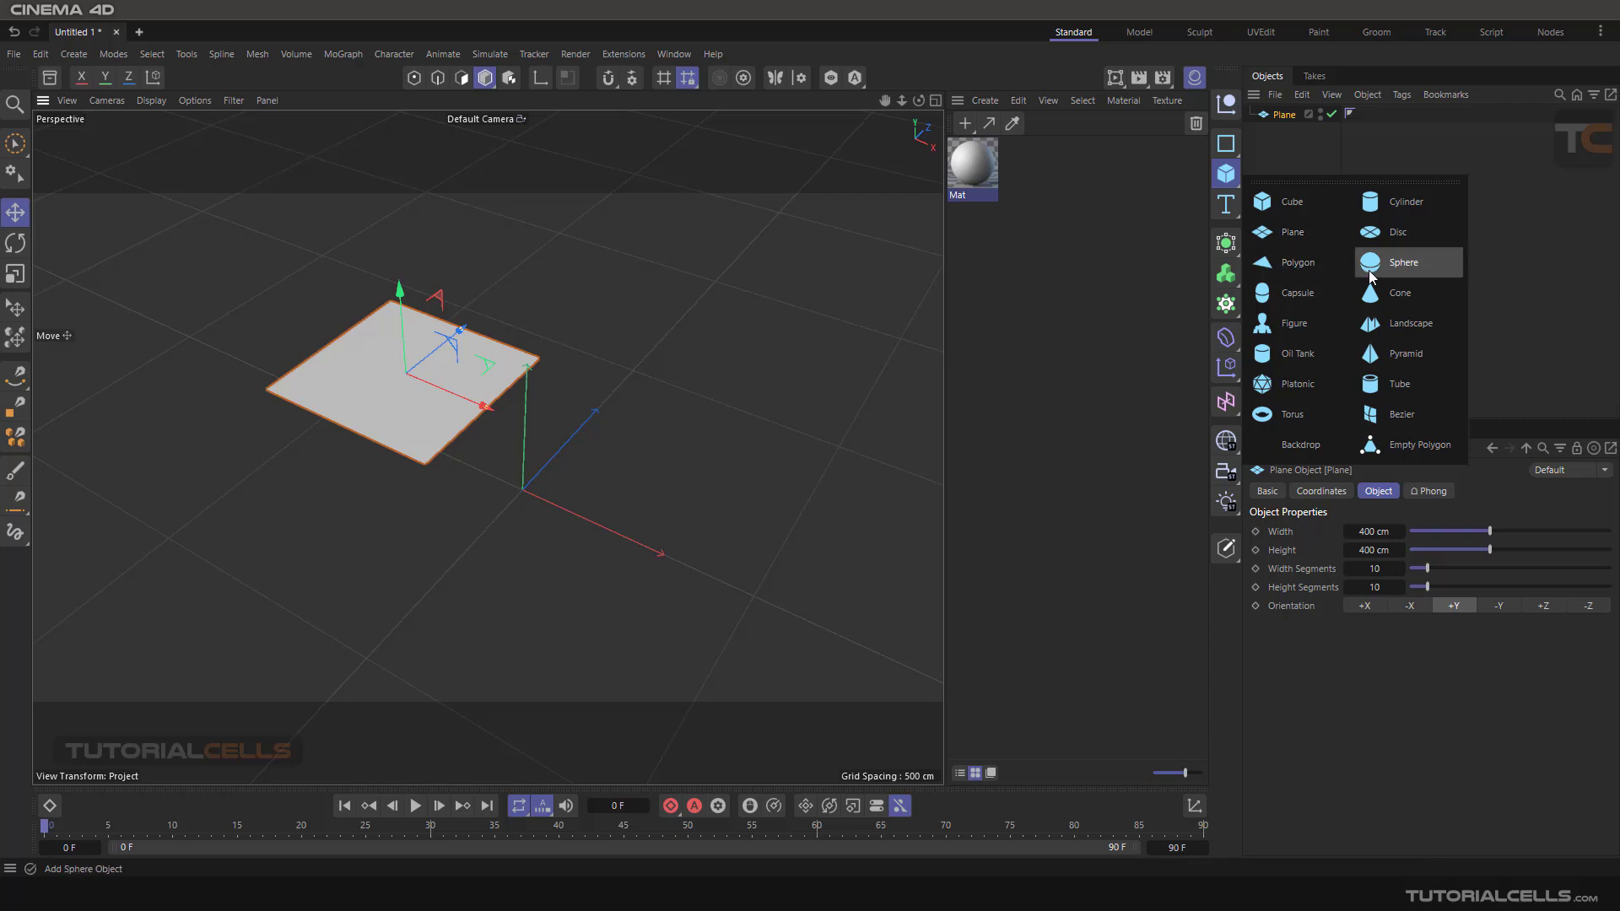
left_click(1392, 256)
left_click_drag(529, 418, 529, 329)
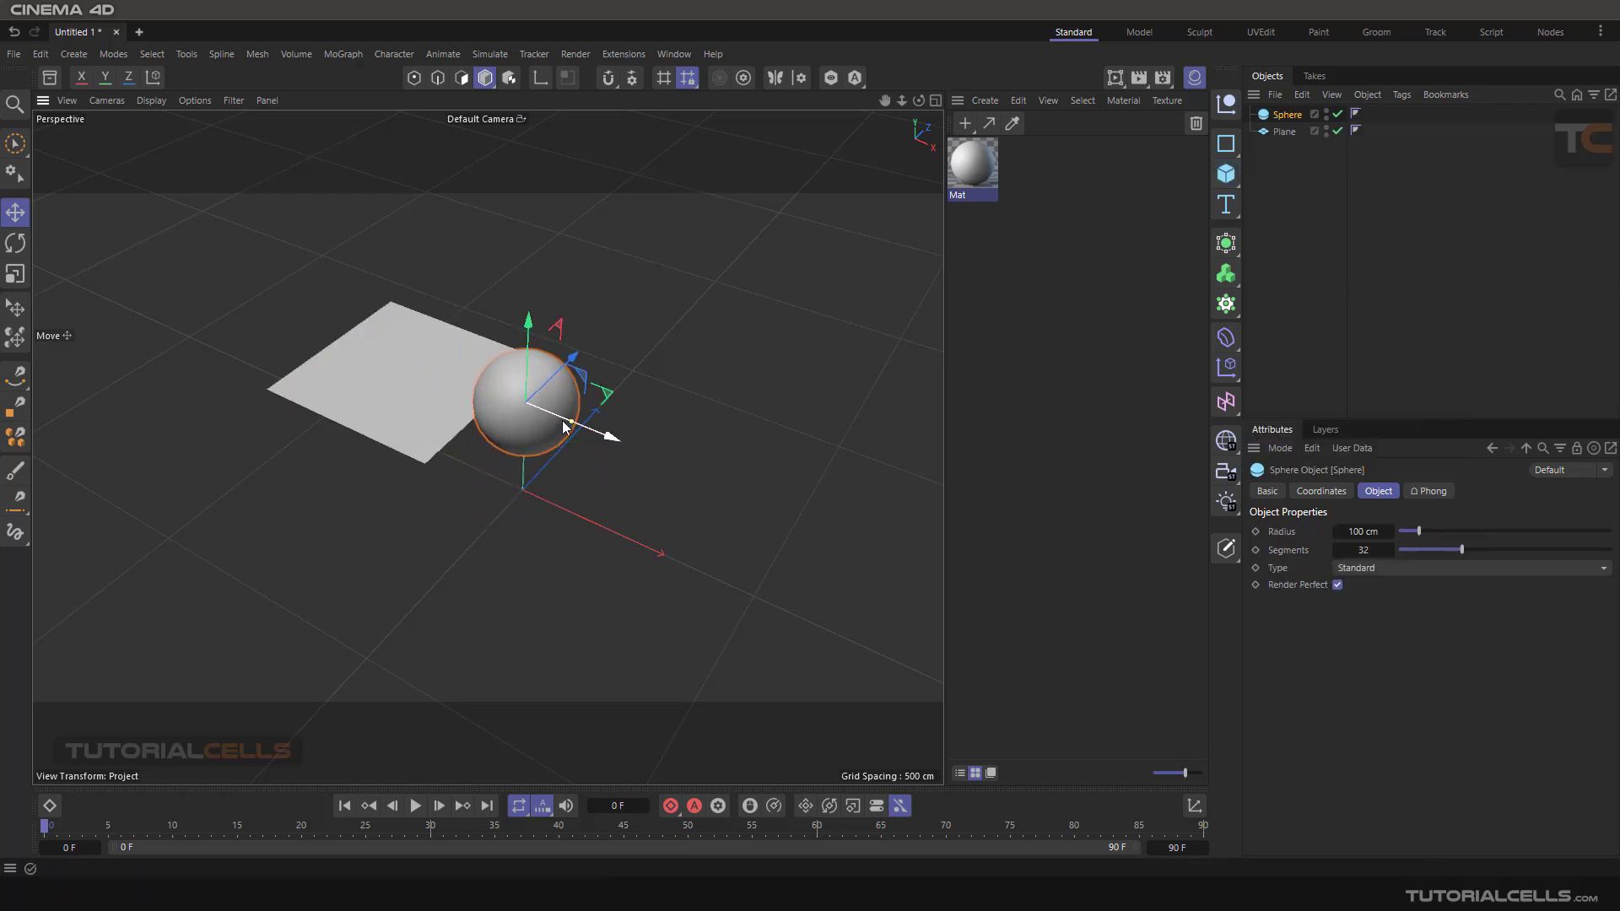
left_click_drag(601, 436, 647, 456)
scroll(518, 400, "up", 5)
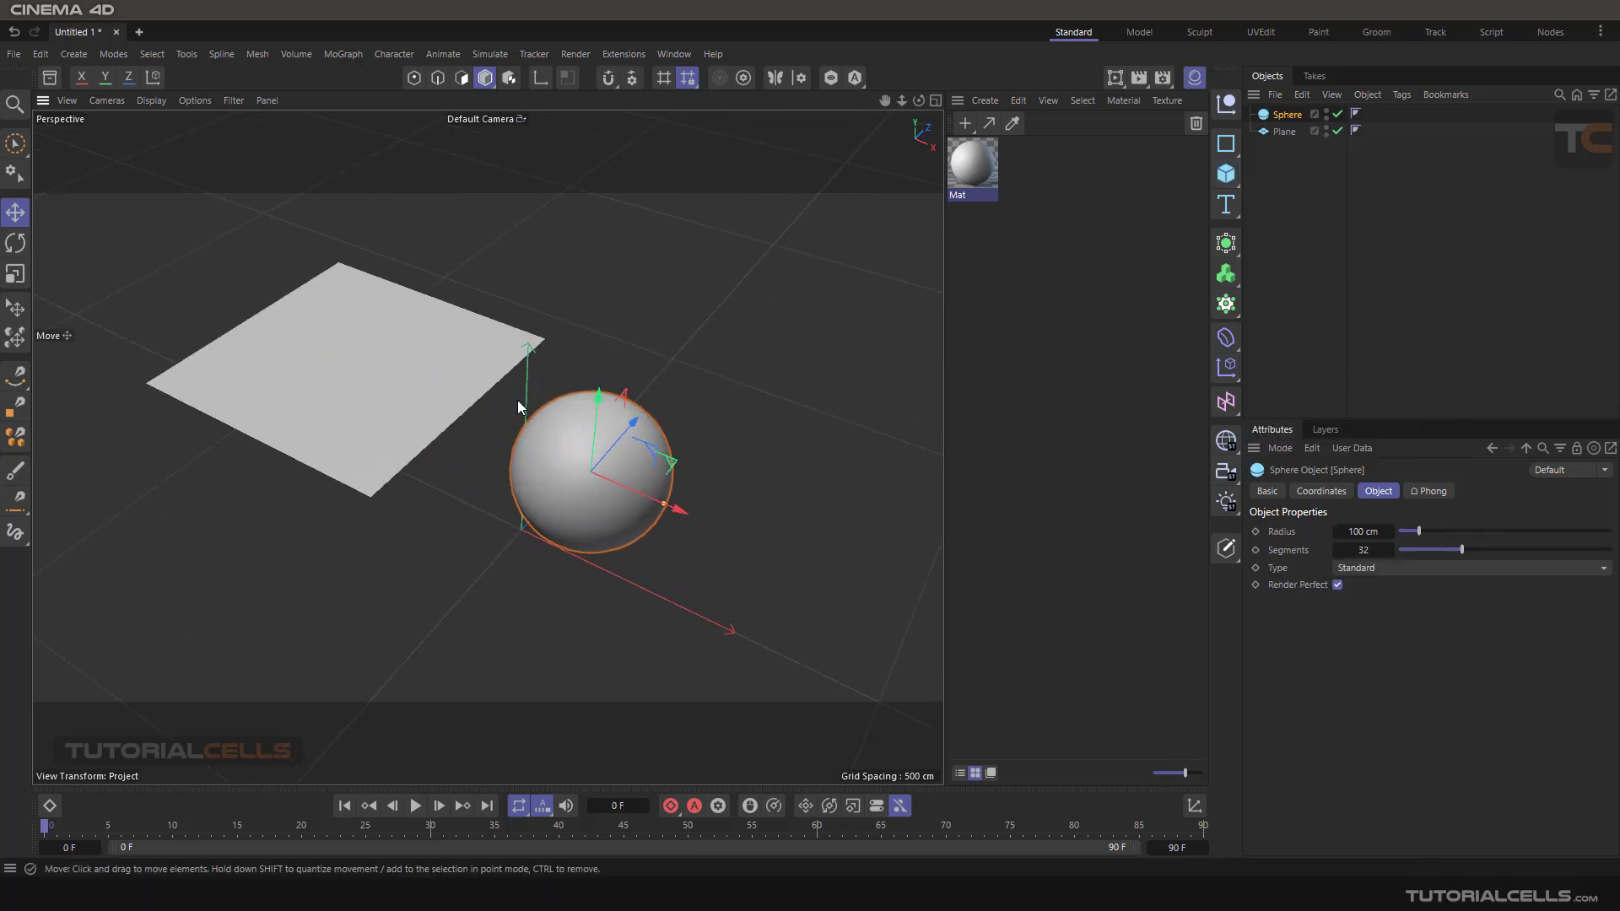
- Apply the Mat material to the plane
middle_click_drag(496, 387, 680, 382, "alt")
left_click(484, 377)
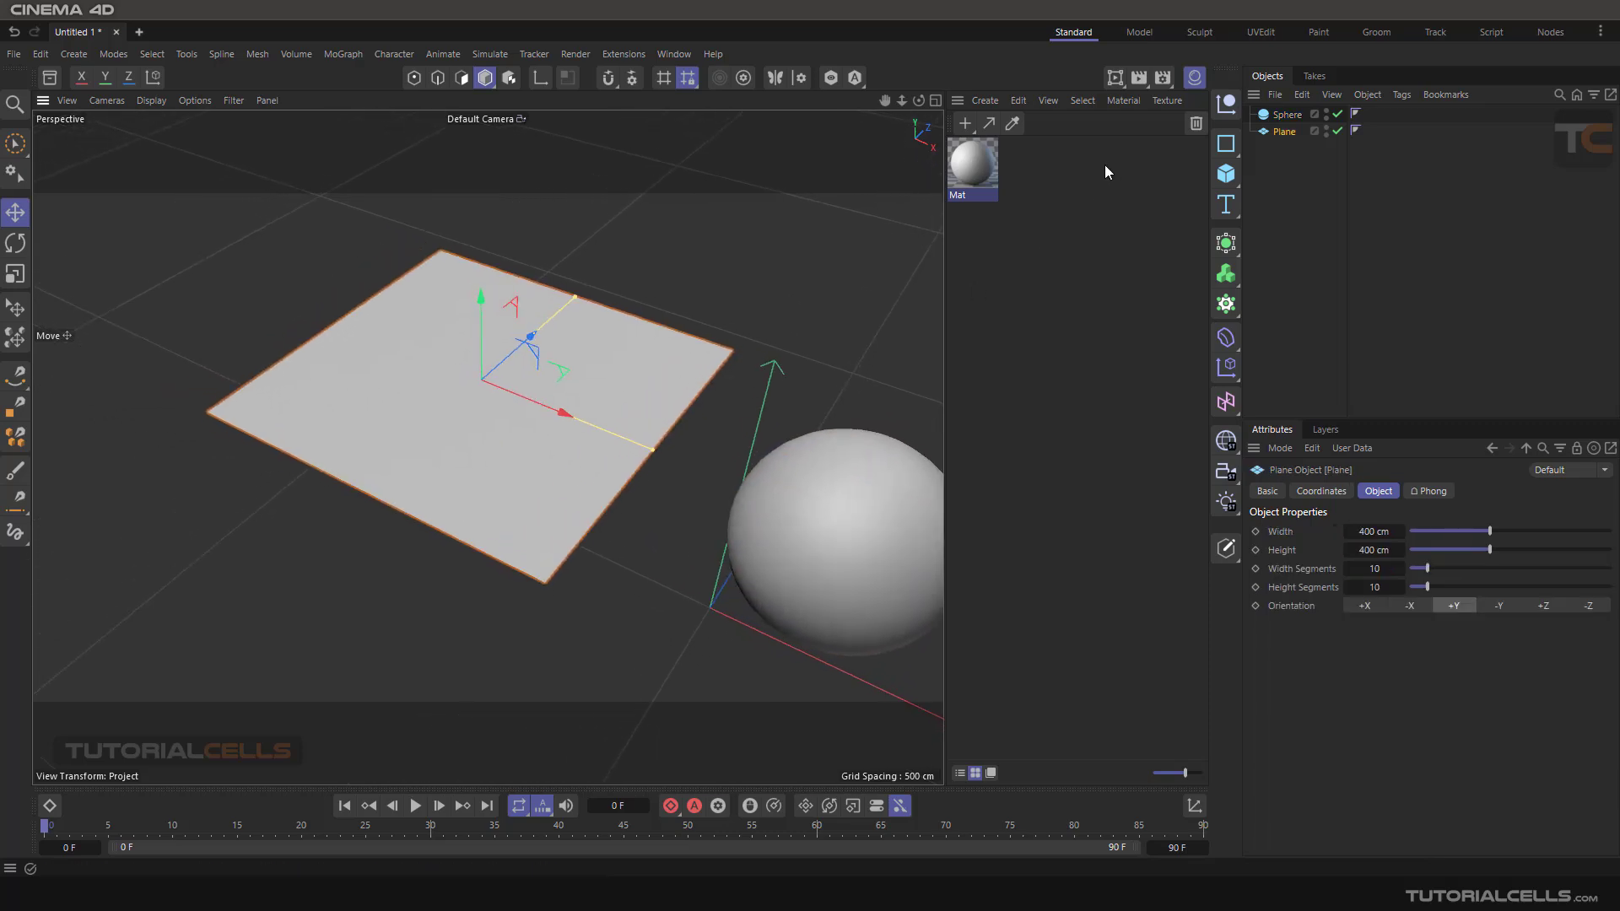
left_click_drag(975, 161, 629, 358)
- Enable the Displacement channel of the Mat material and turn on an interactive render region over the plane
double_click(970, 165)
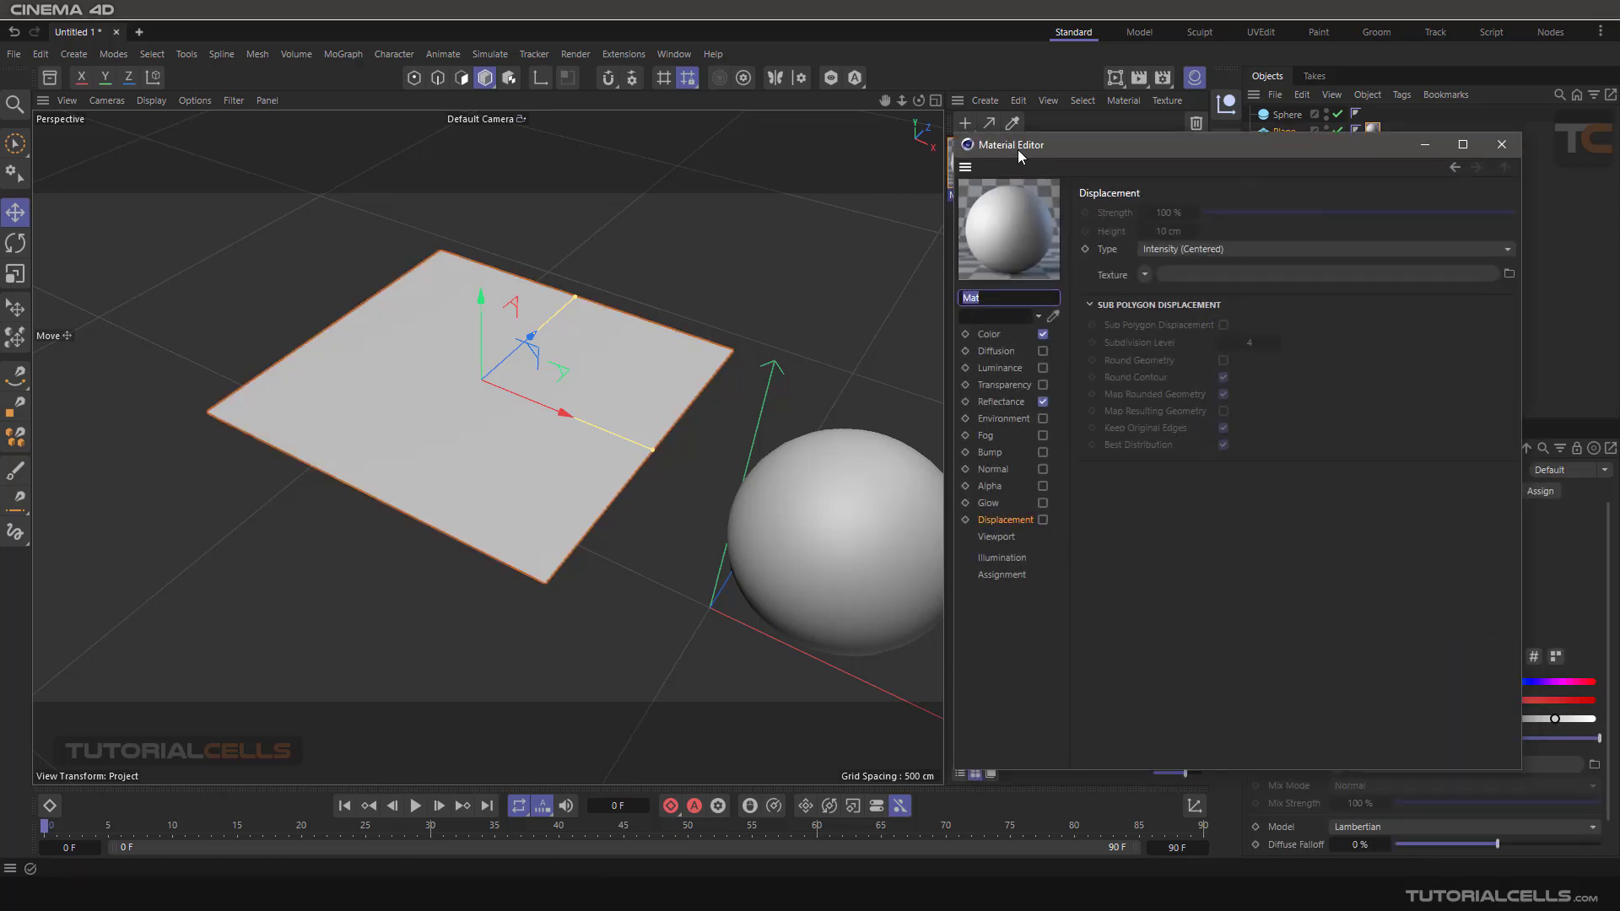
left_click(996, 510)
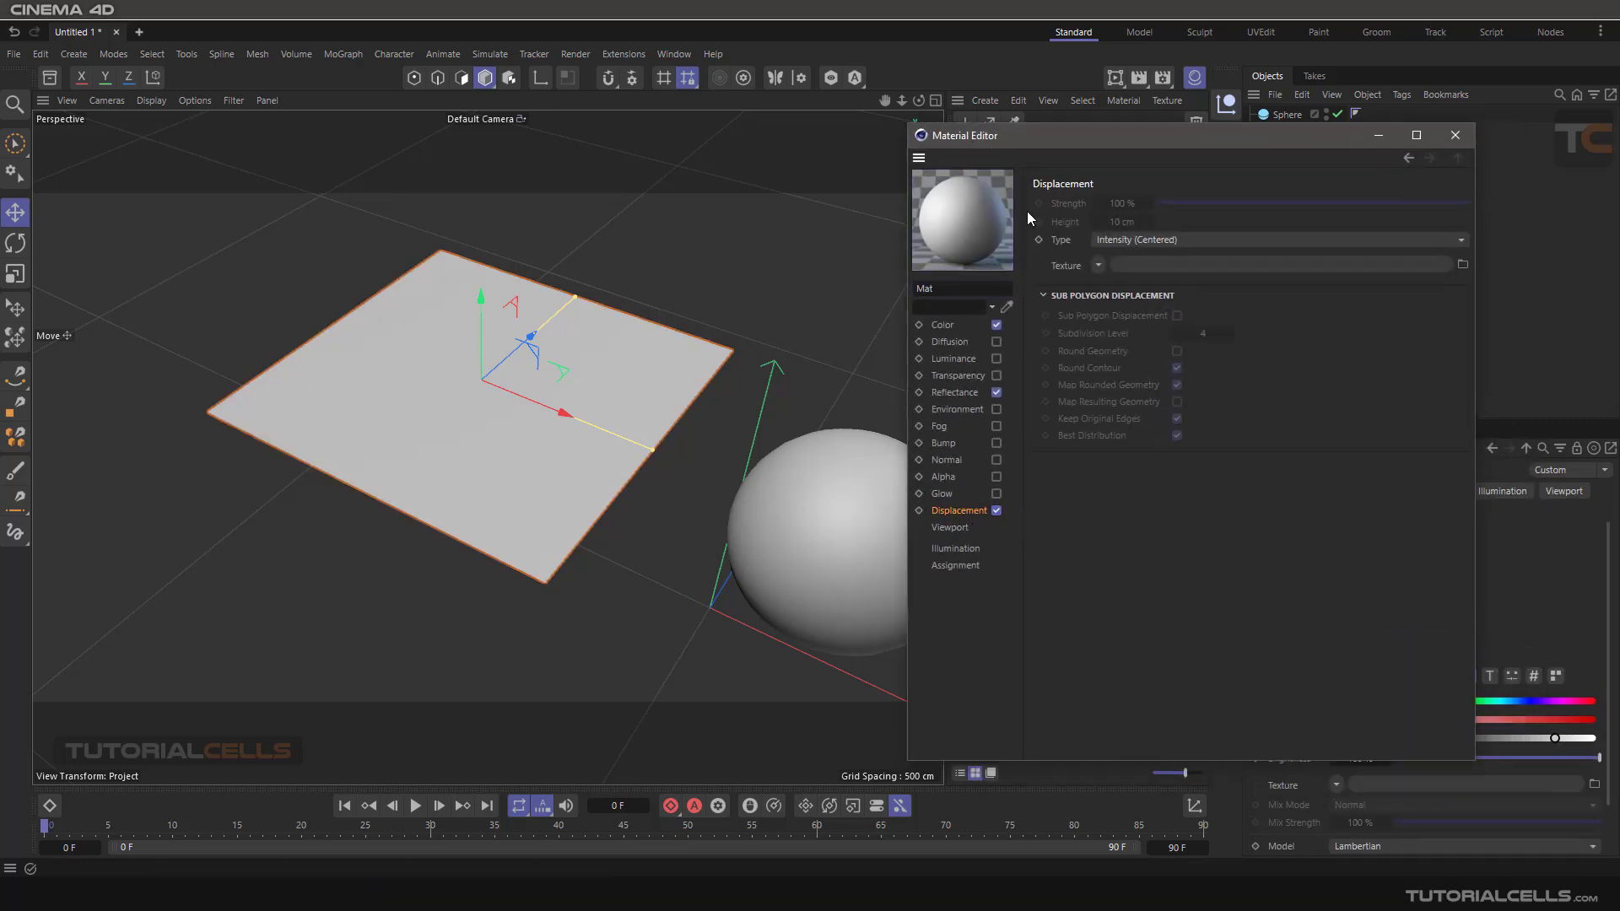
left_click(1115, 78)
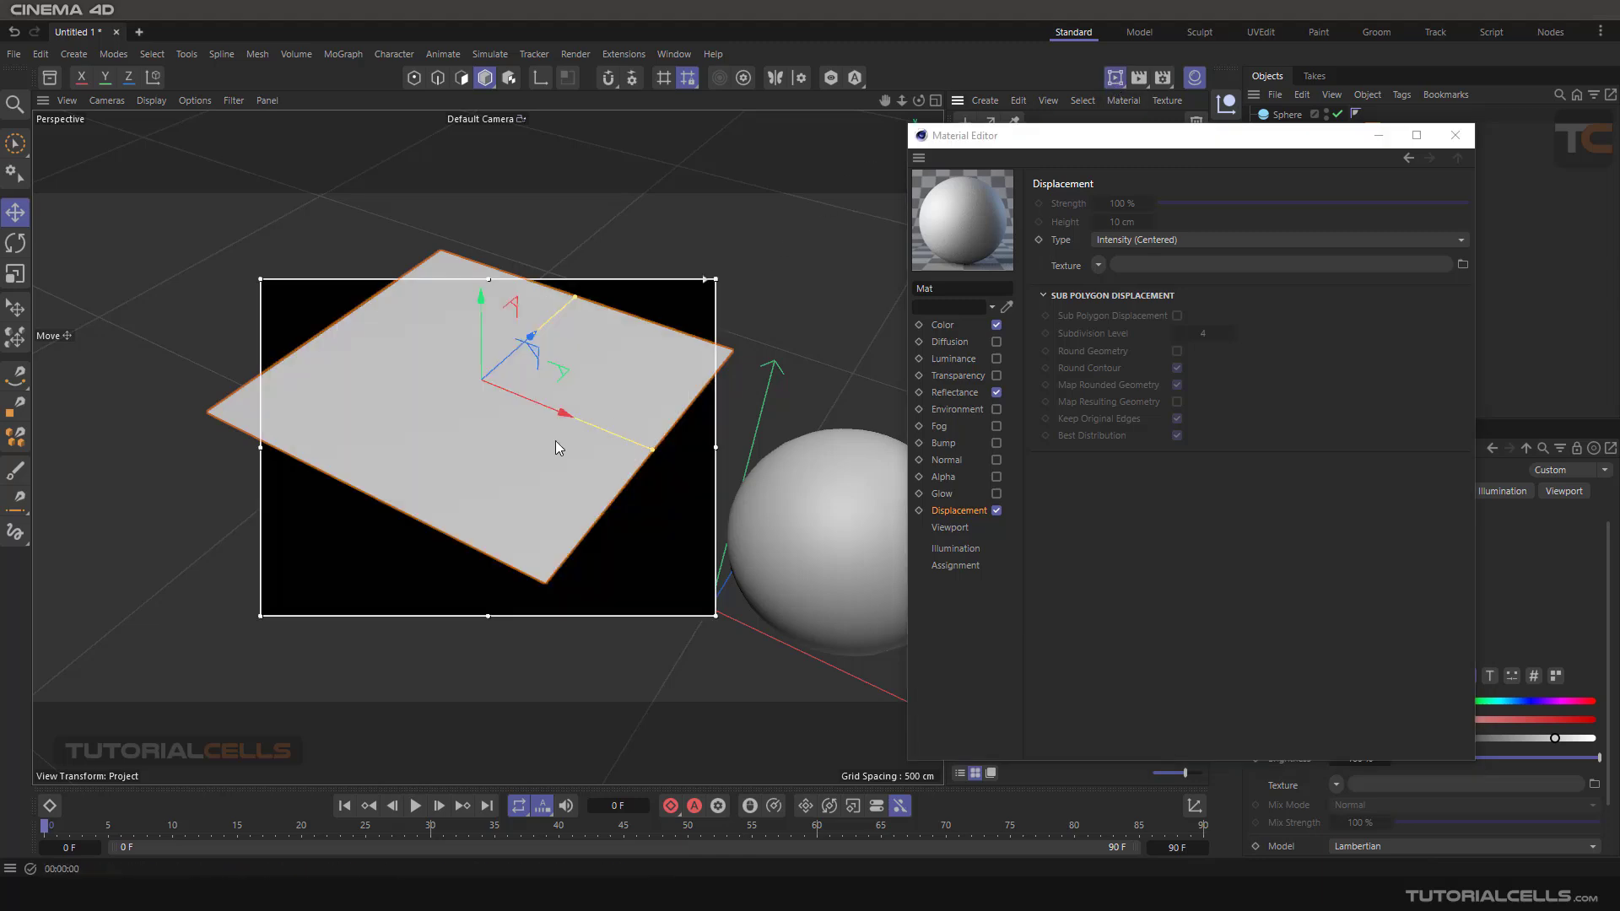
left_click_drag(562, 440, 564, 421, "alt")
left_click(1507, 247)
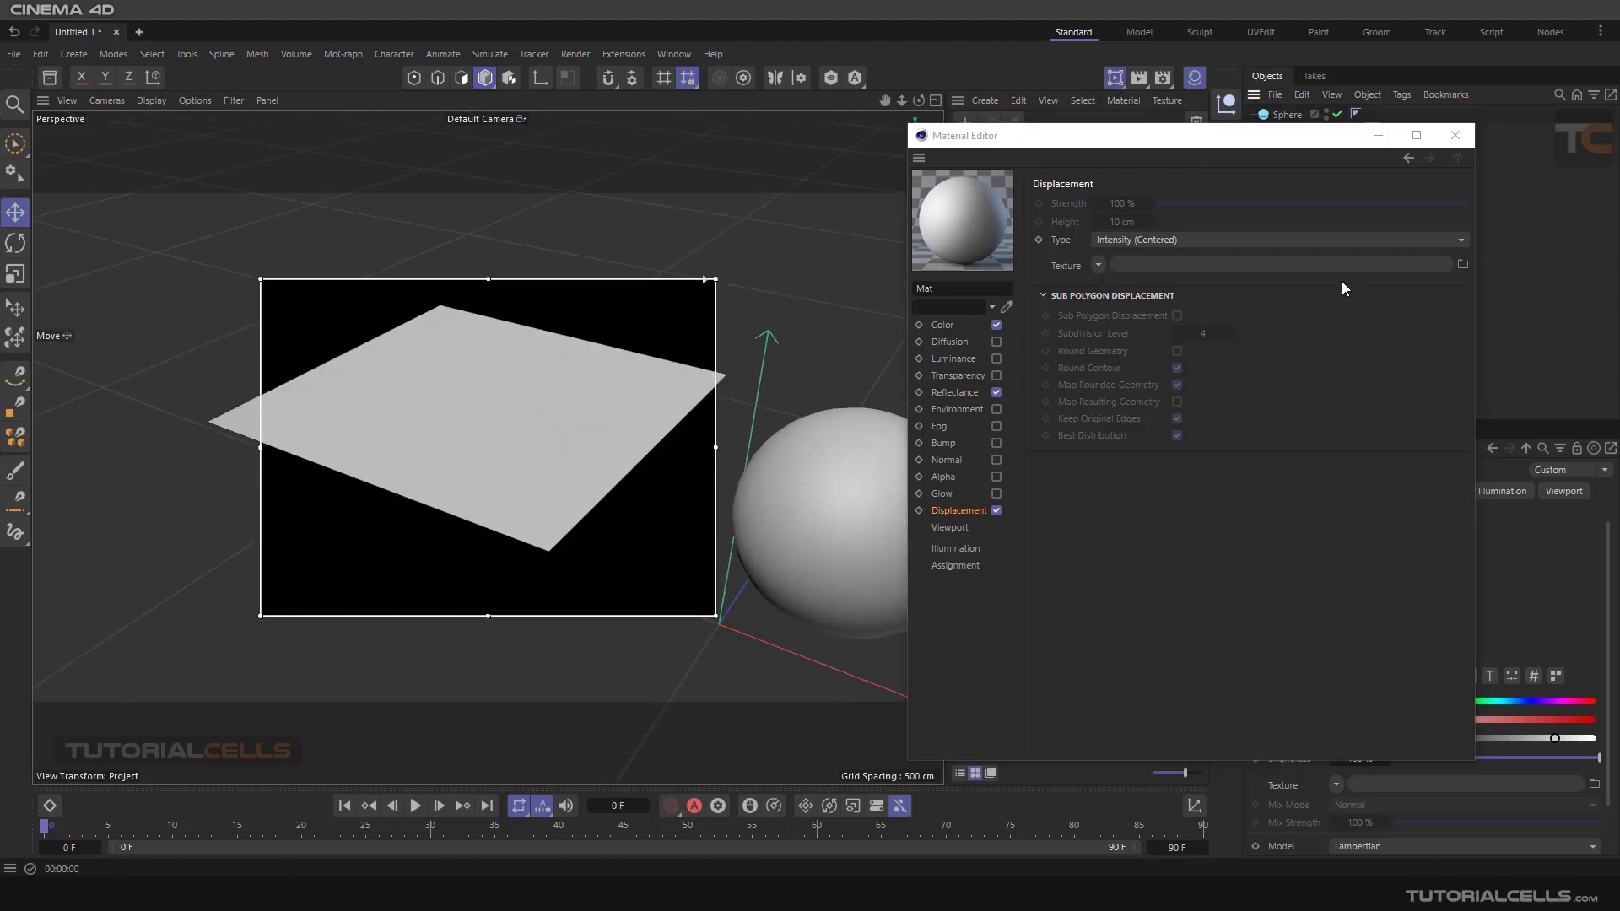
- Load a Noise shader as Mat's displacement texture and set the noise contrast to 51%
left_click(960, 510)
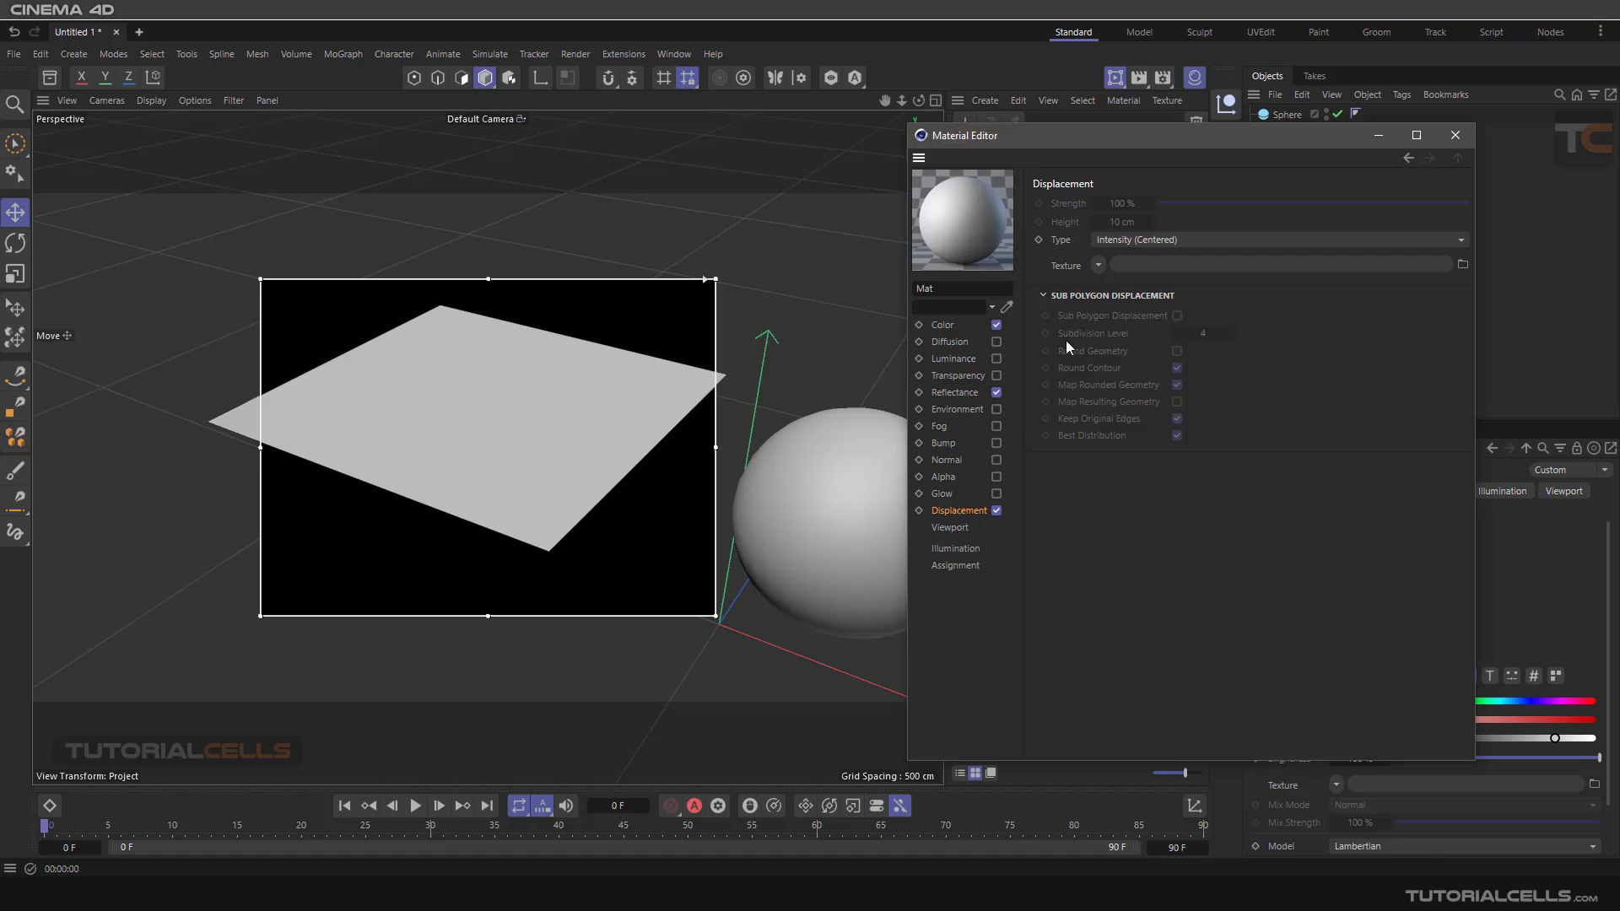
left_click(1099, 265)
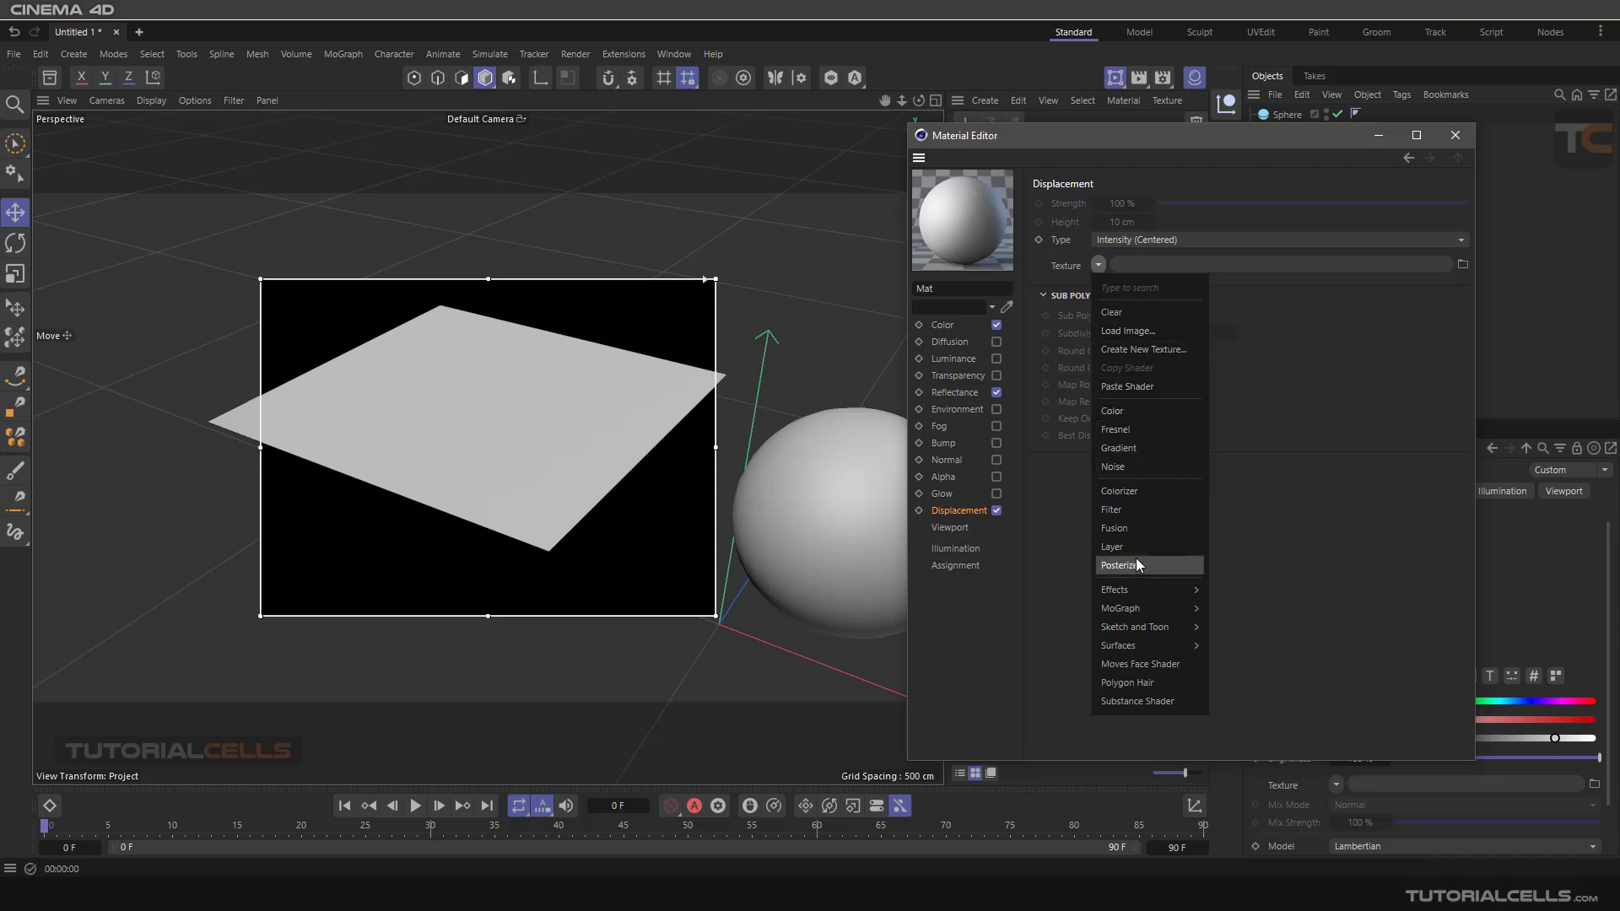
left_click(1147, 469)
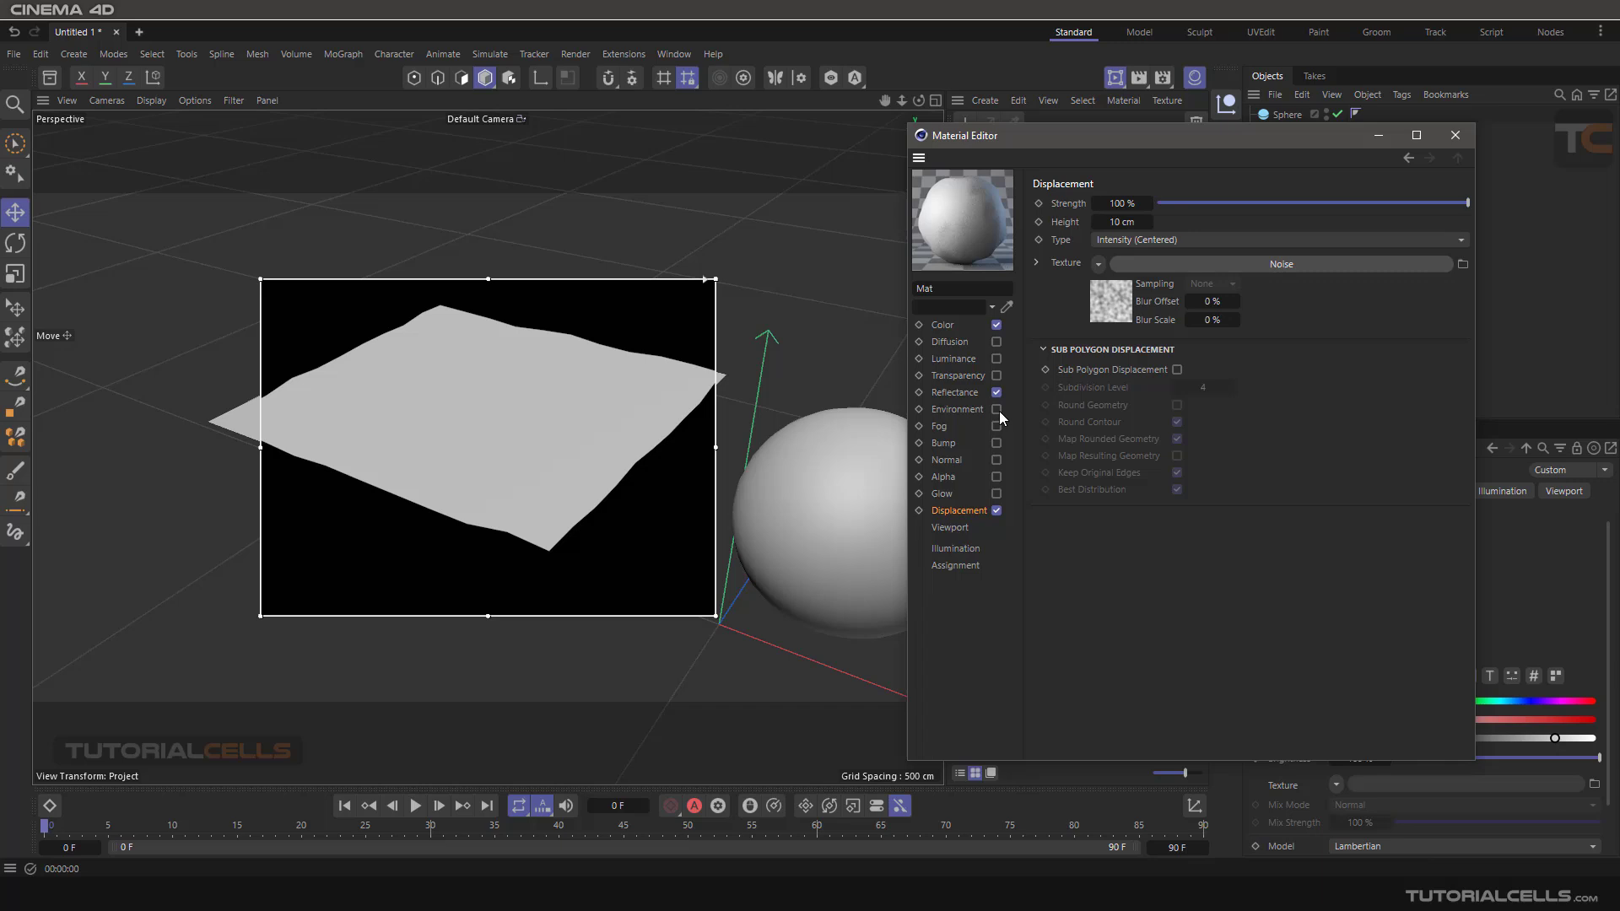
left_click(1198, 265)
left_click(1404, 683)
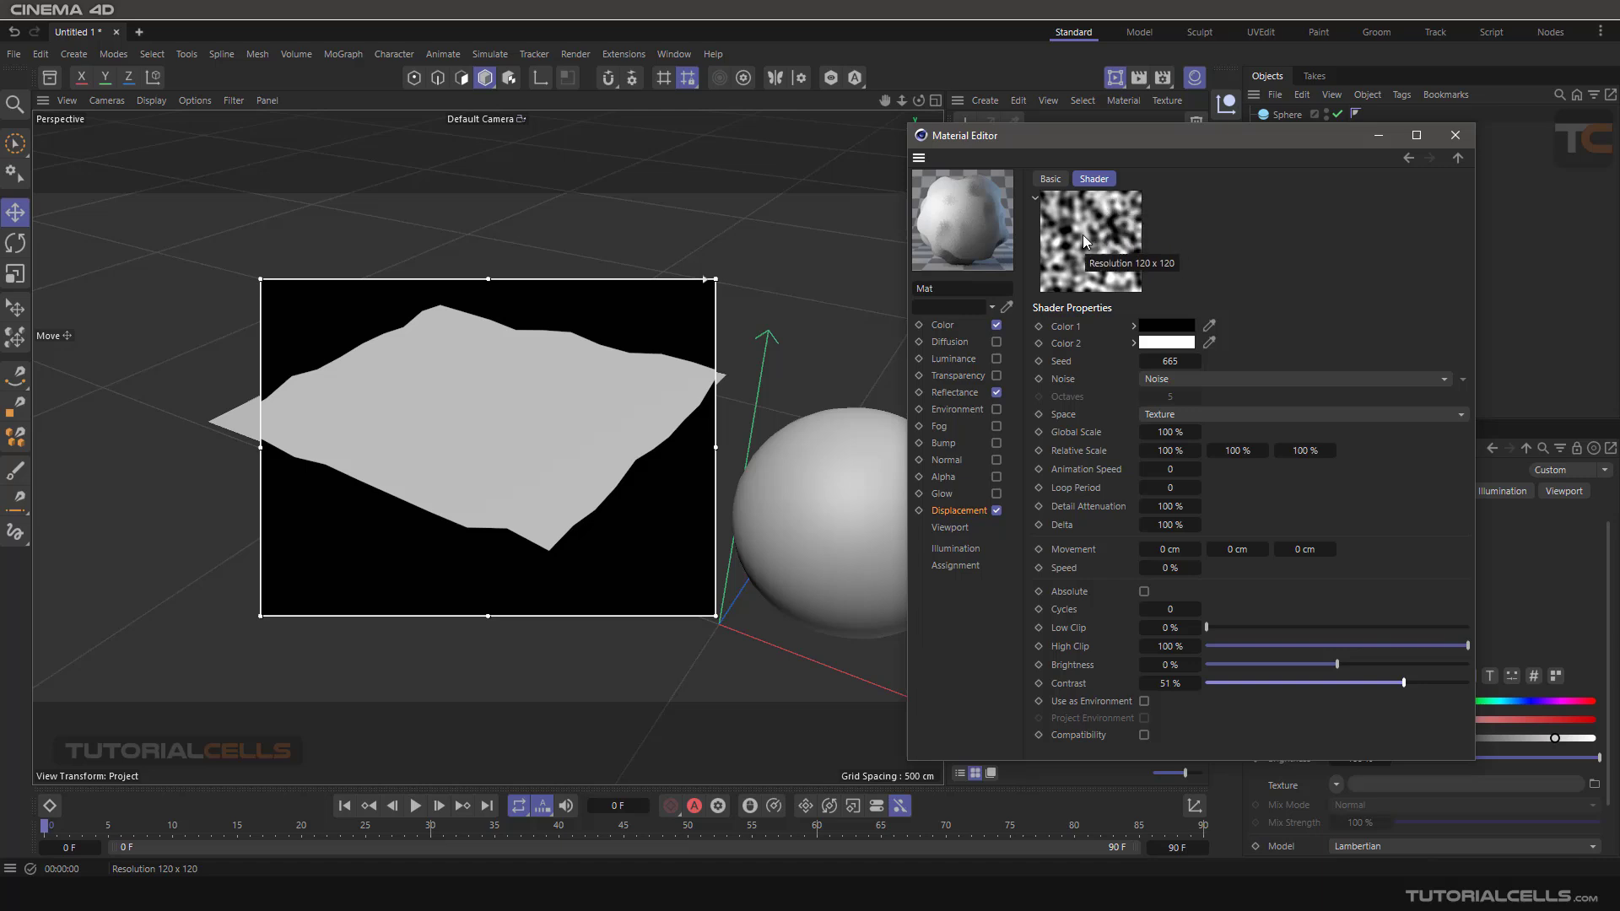
left_click(957, 510)
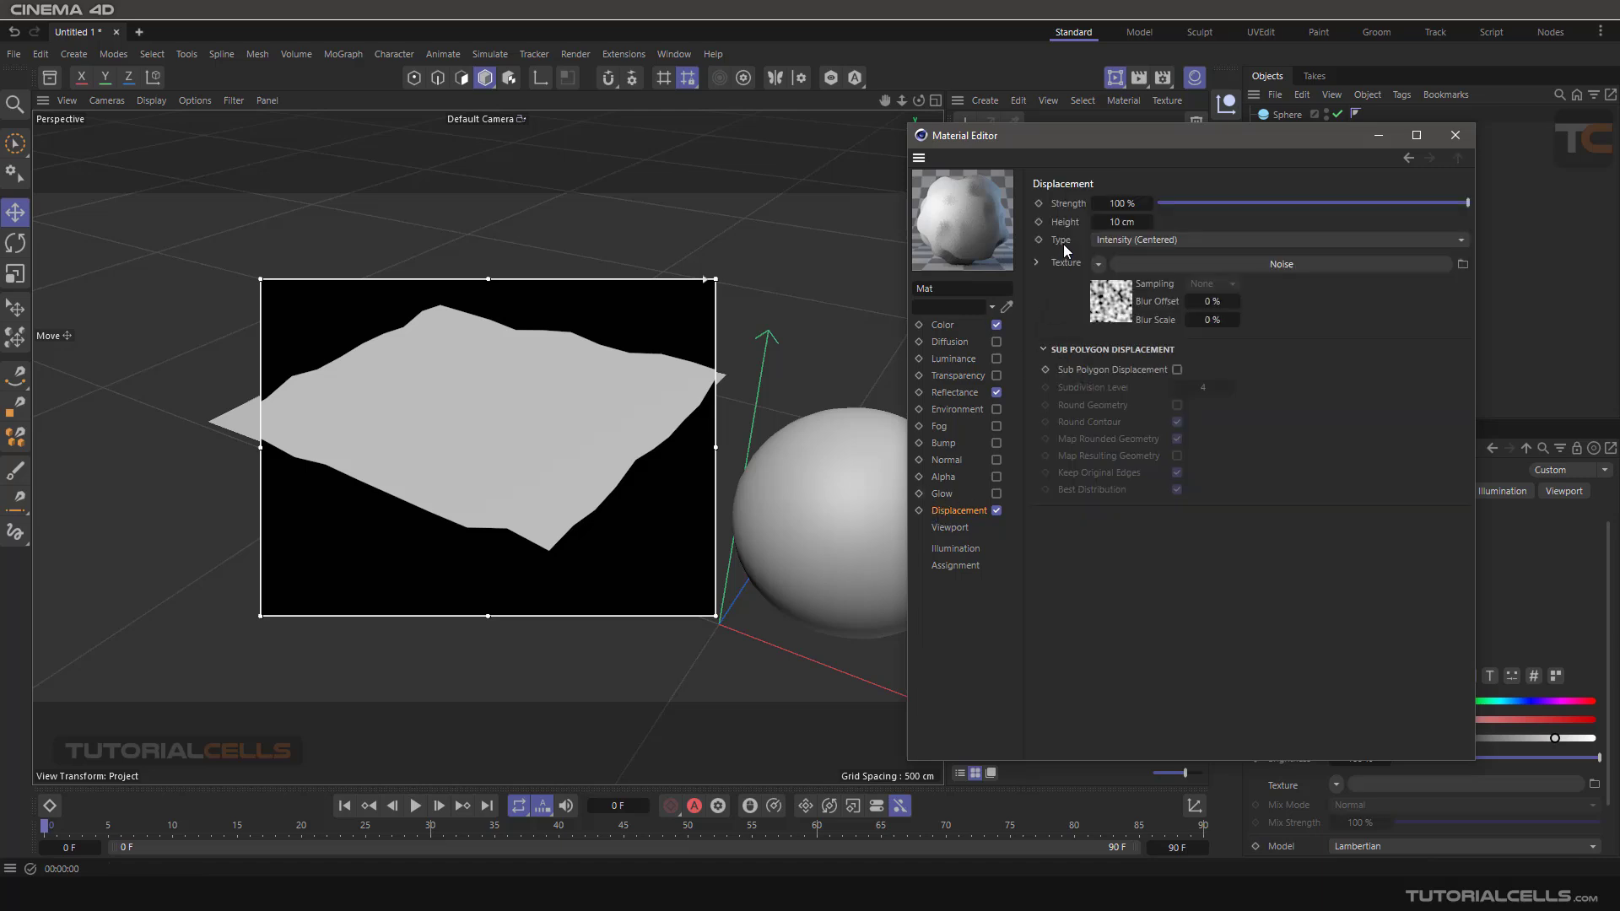
- Examine the available displacement types and the displaced plane at a lower angle, and close the material editor
left_click(1120, 242)
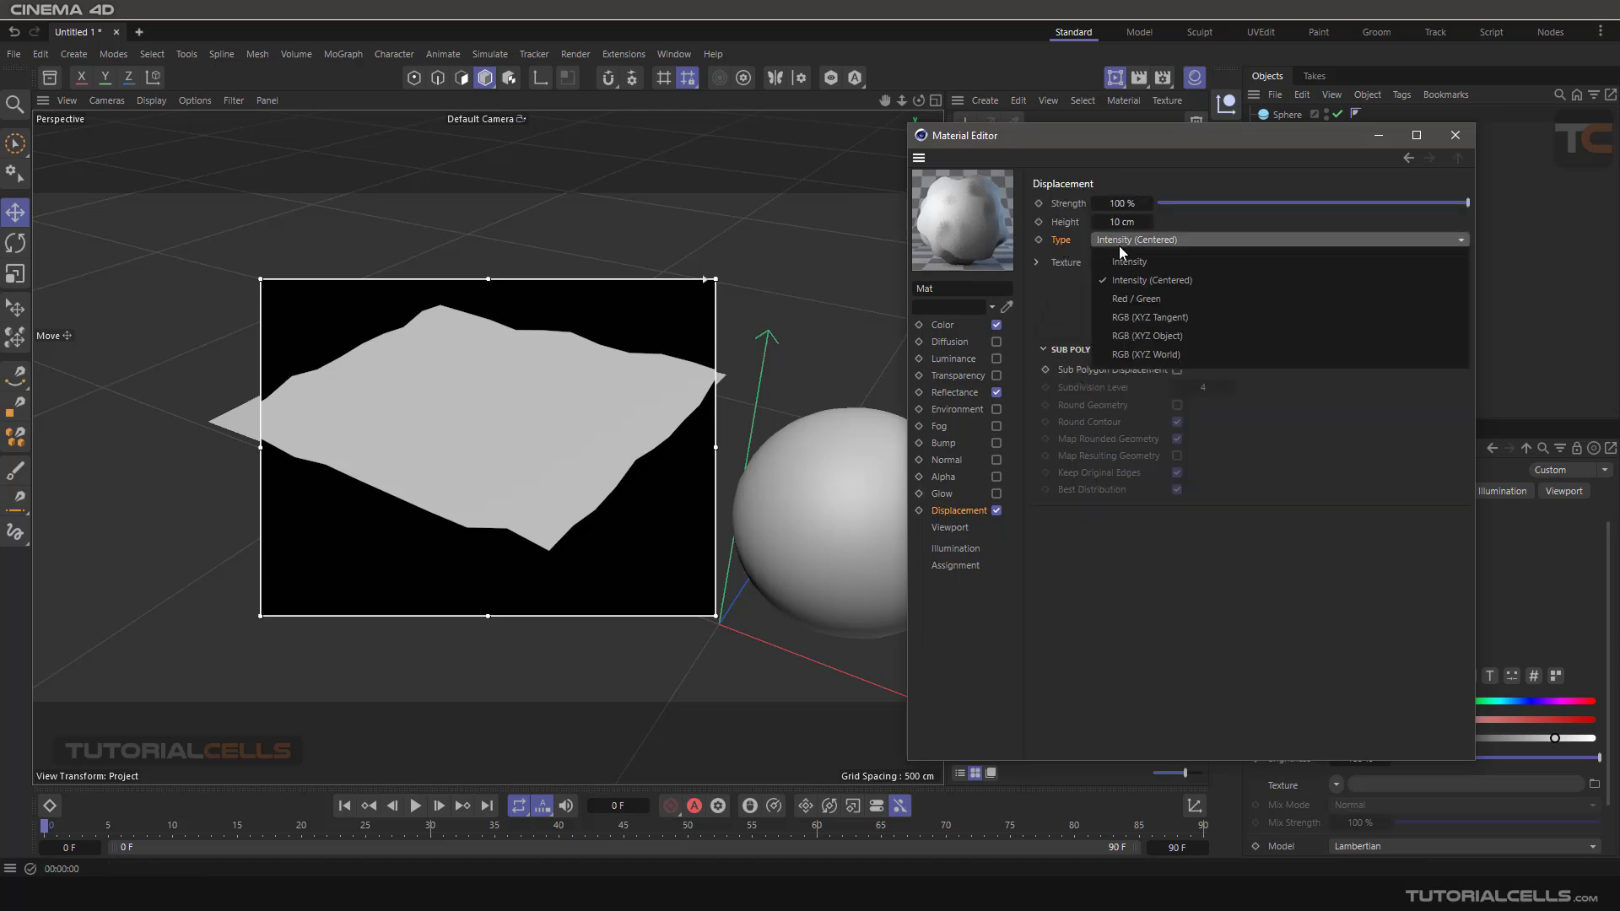
left_click(1148, 130)
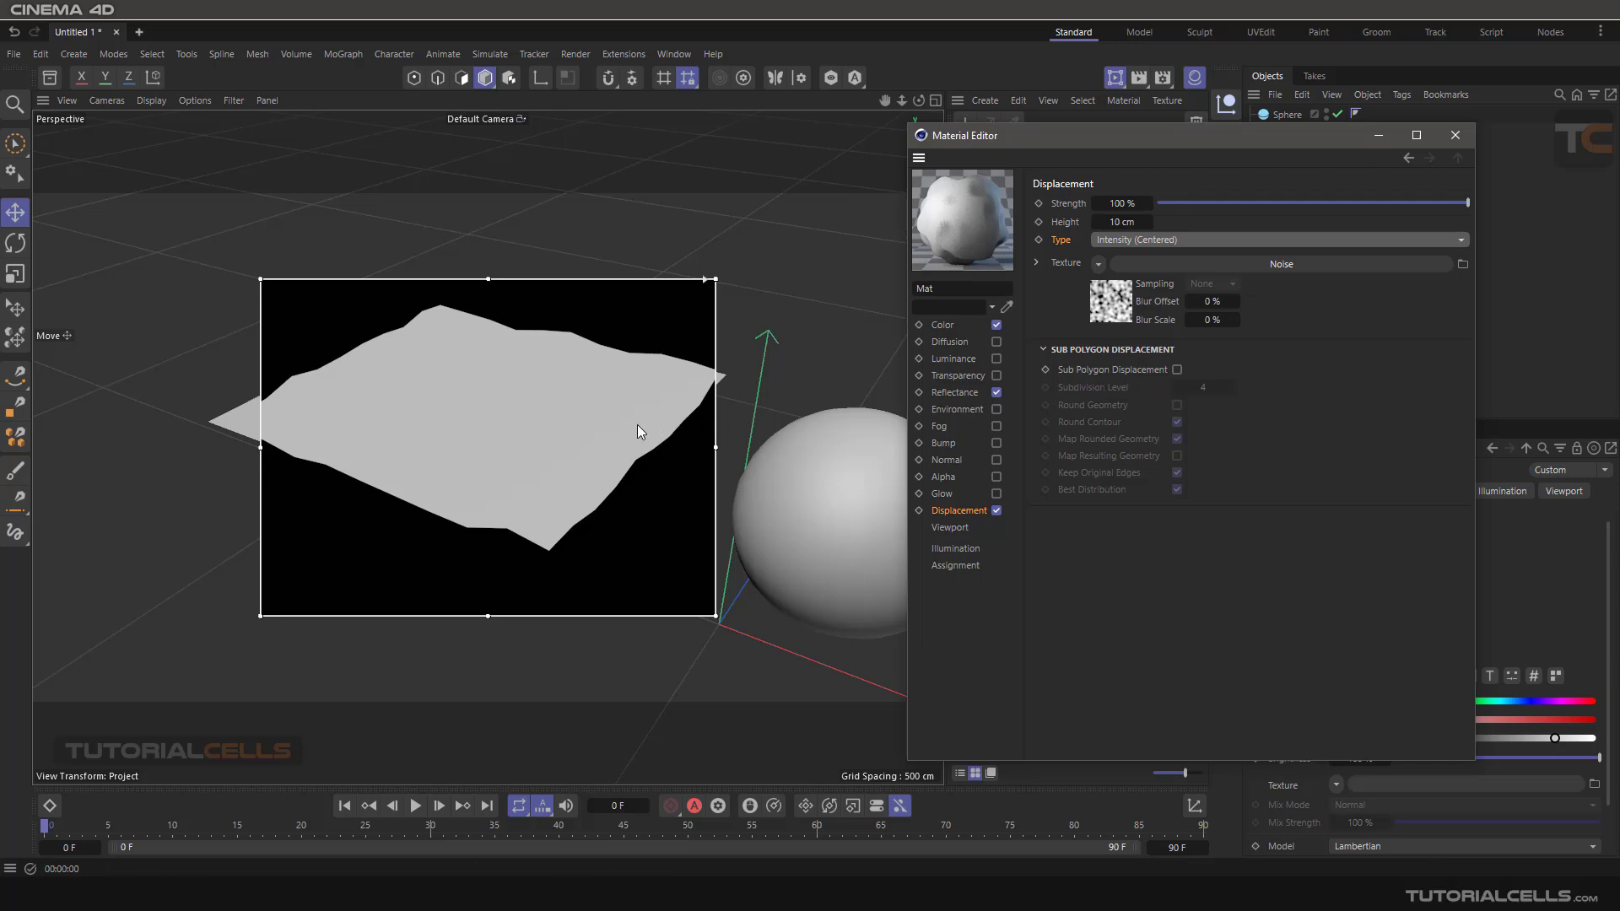
left_click_drag(636, 423, 625, 405, "alt")
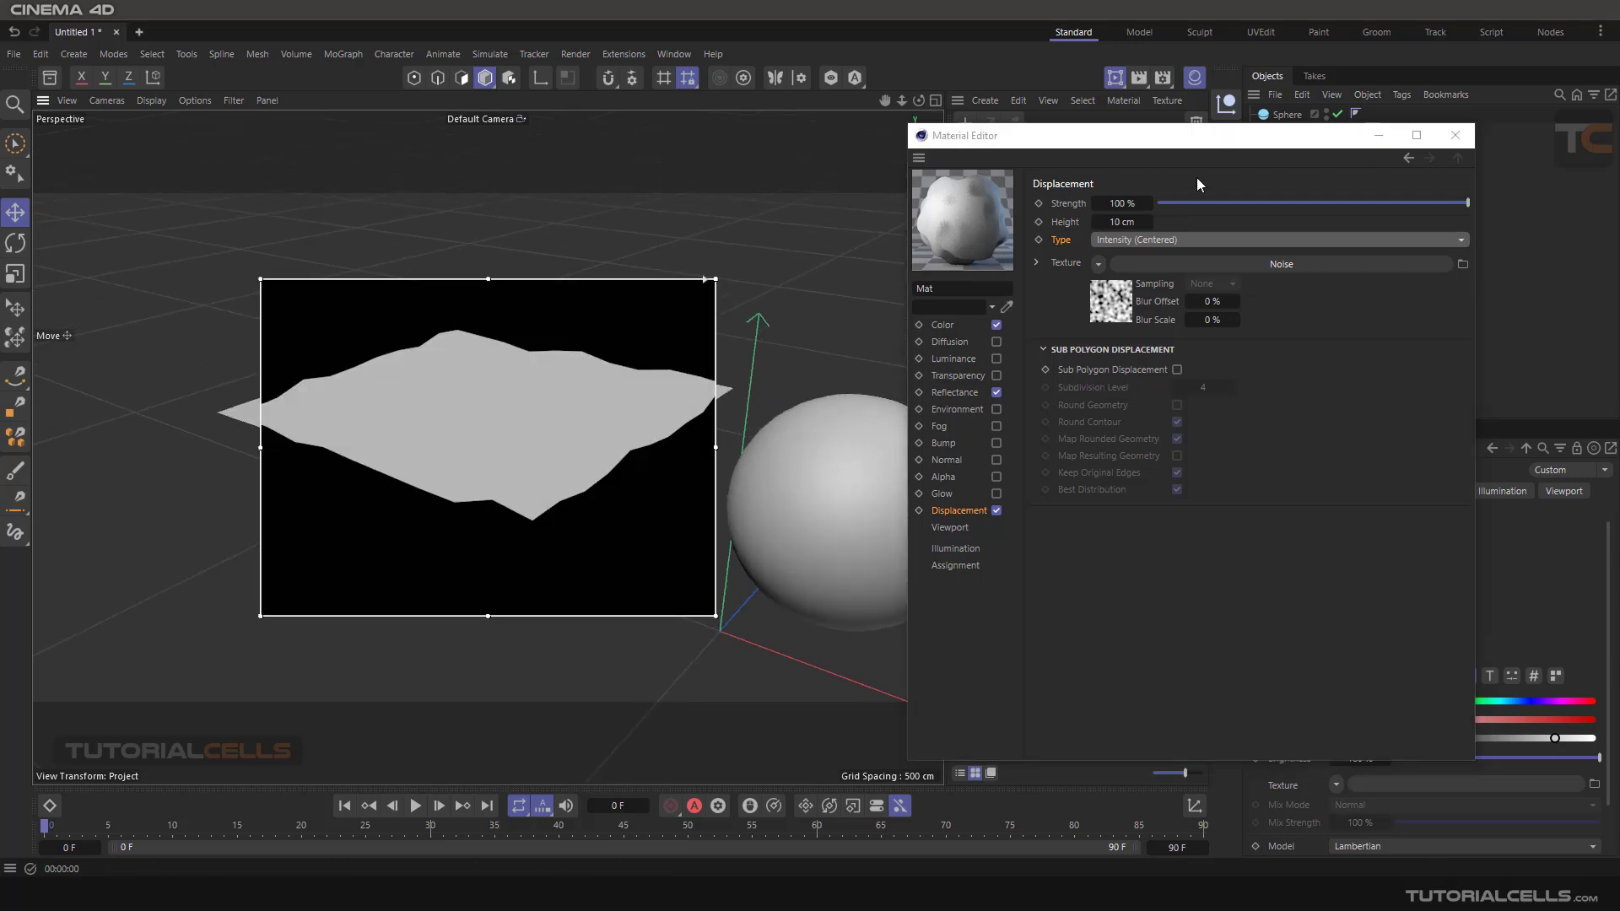
left_click_drag(1240, 144, 1127, 121)
left_click(1264, 113)
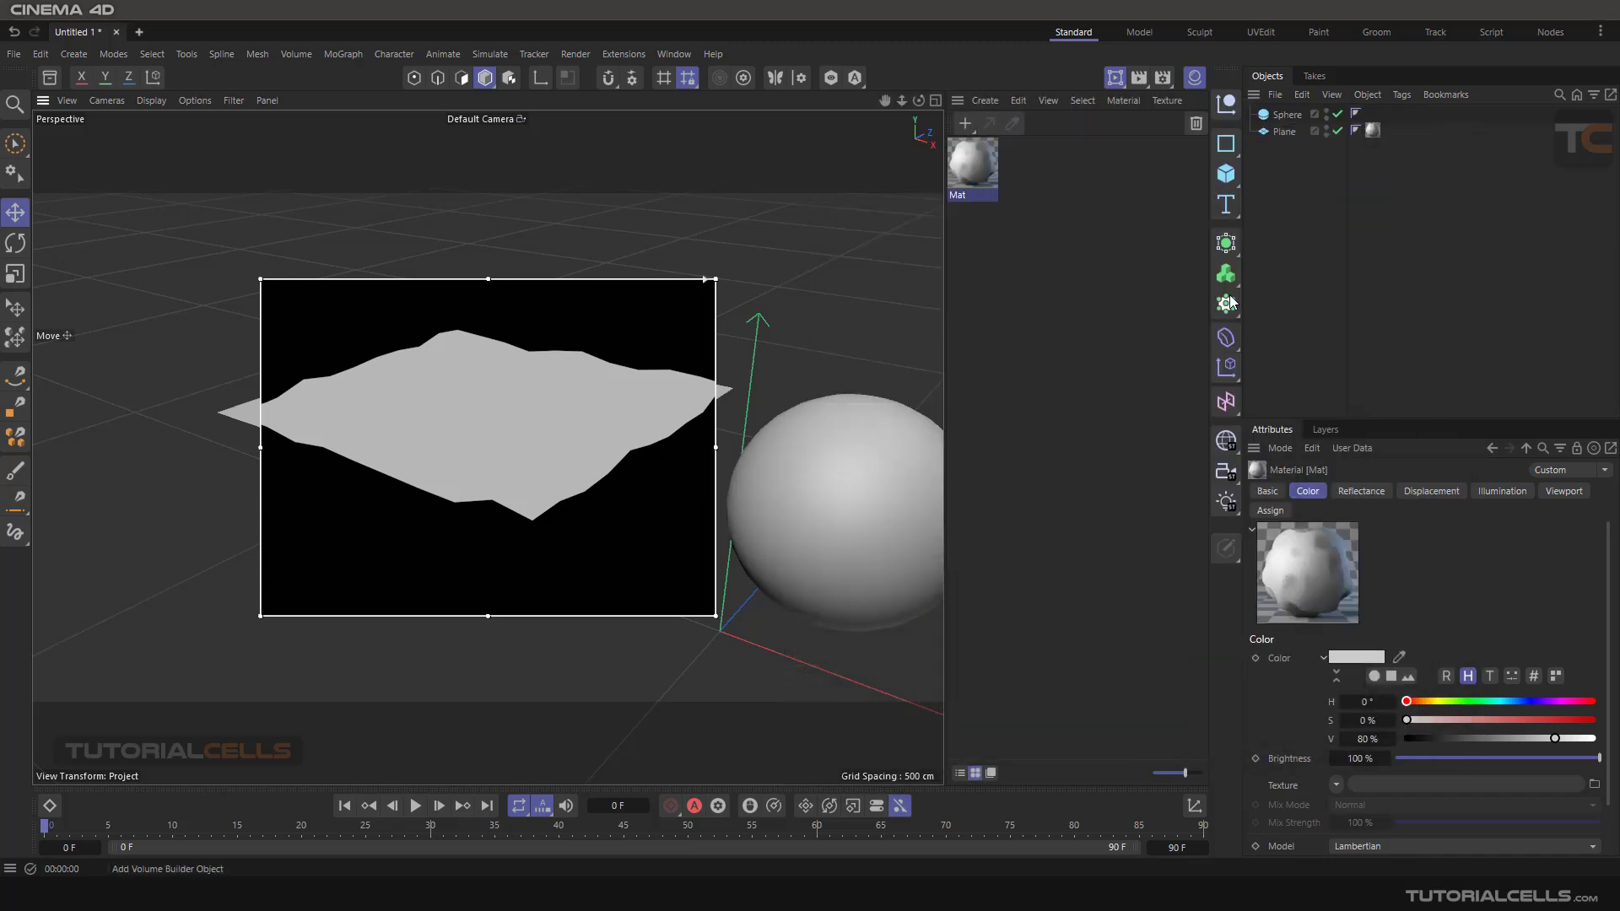
- Set the plane's width segments and height segments to 100 each
left_click(1284, 132)
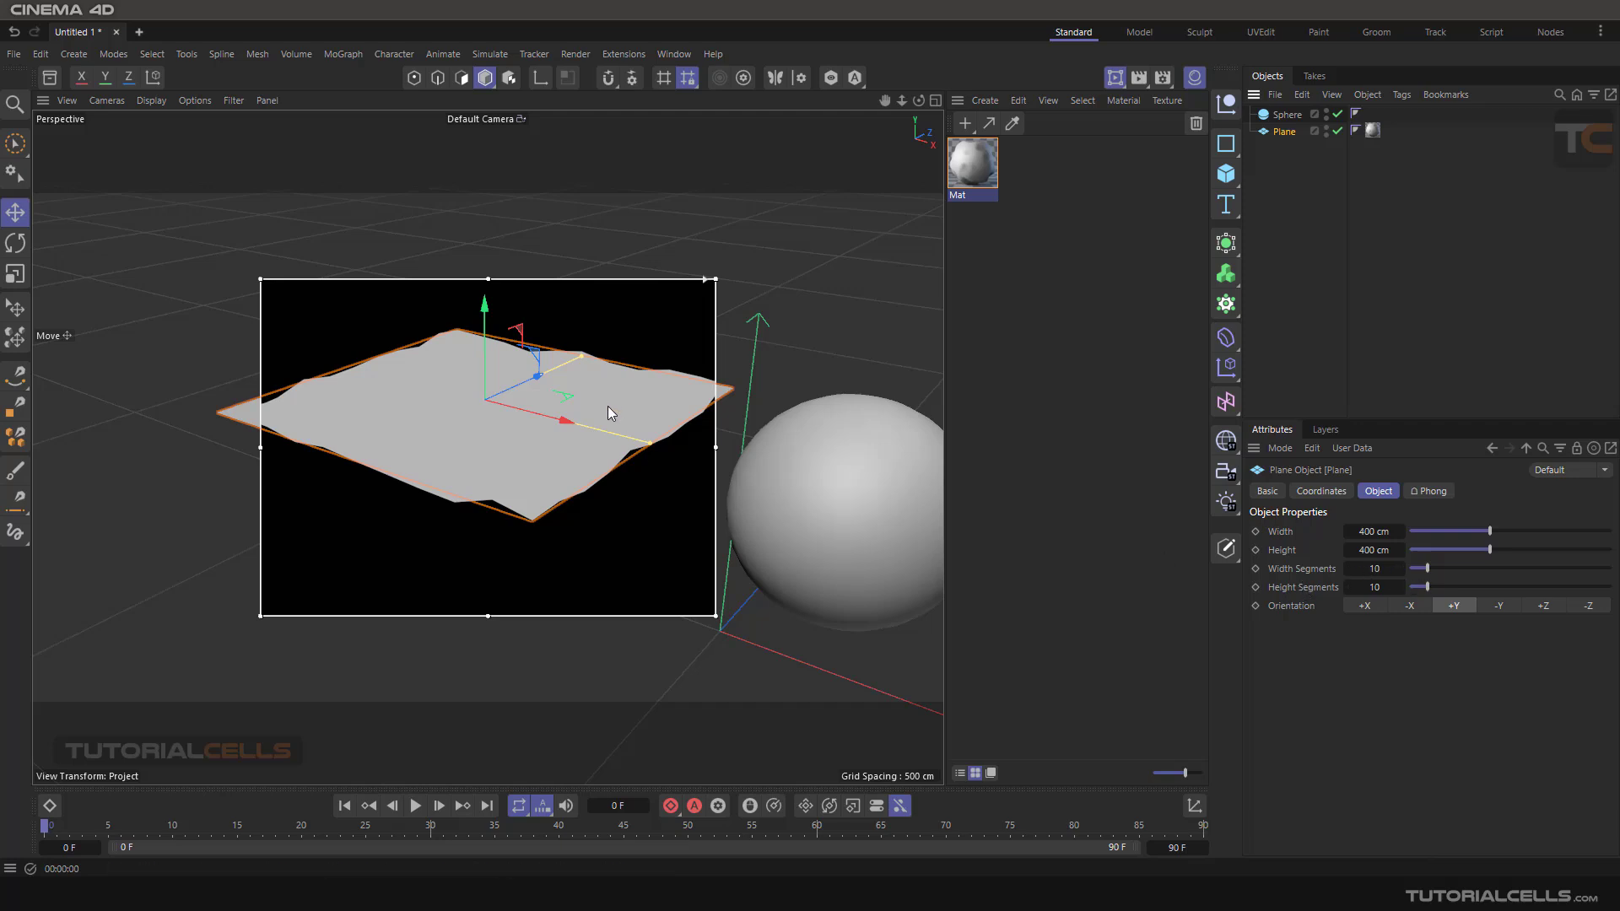
scroll(607, 407, "up", 2)
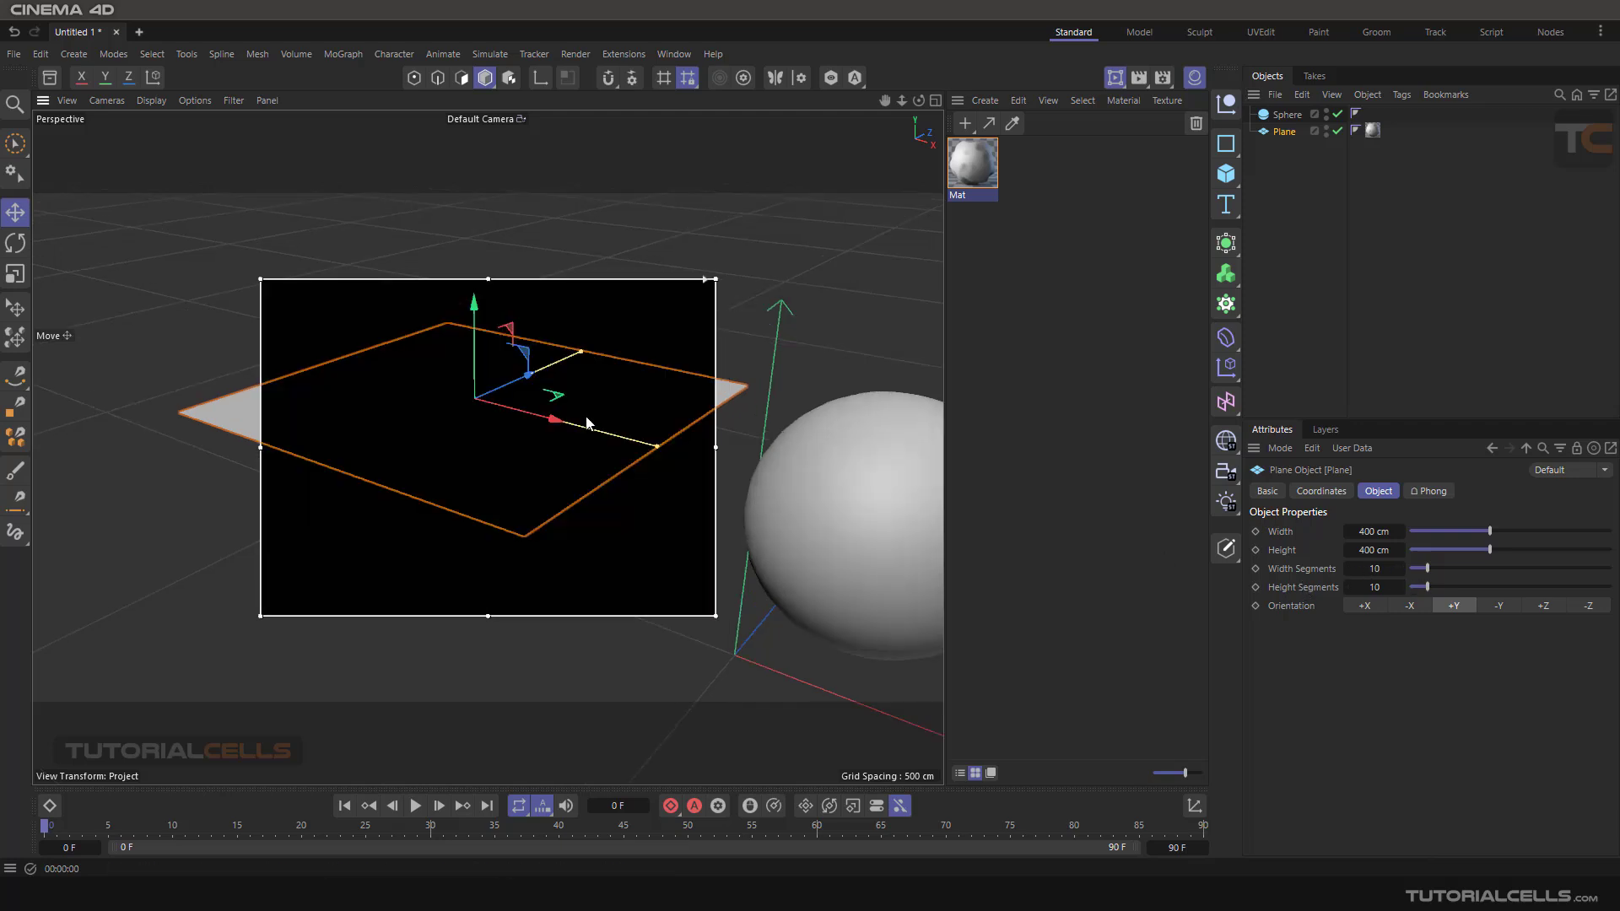
type("00")
left_click(1374, 588)
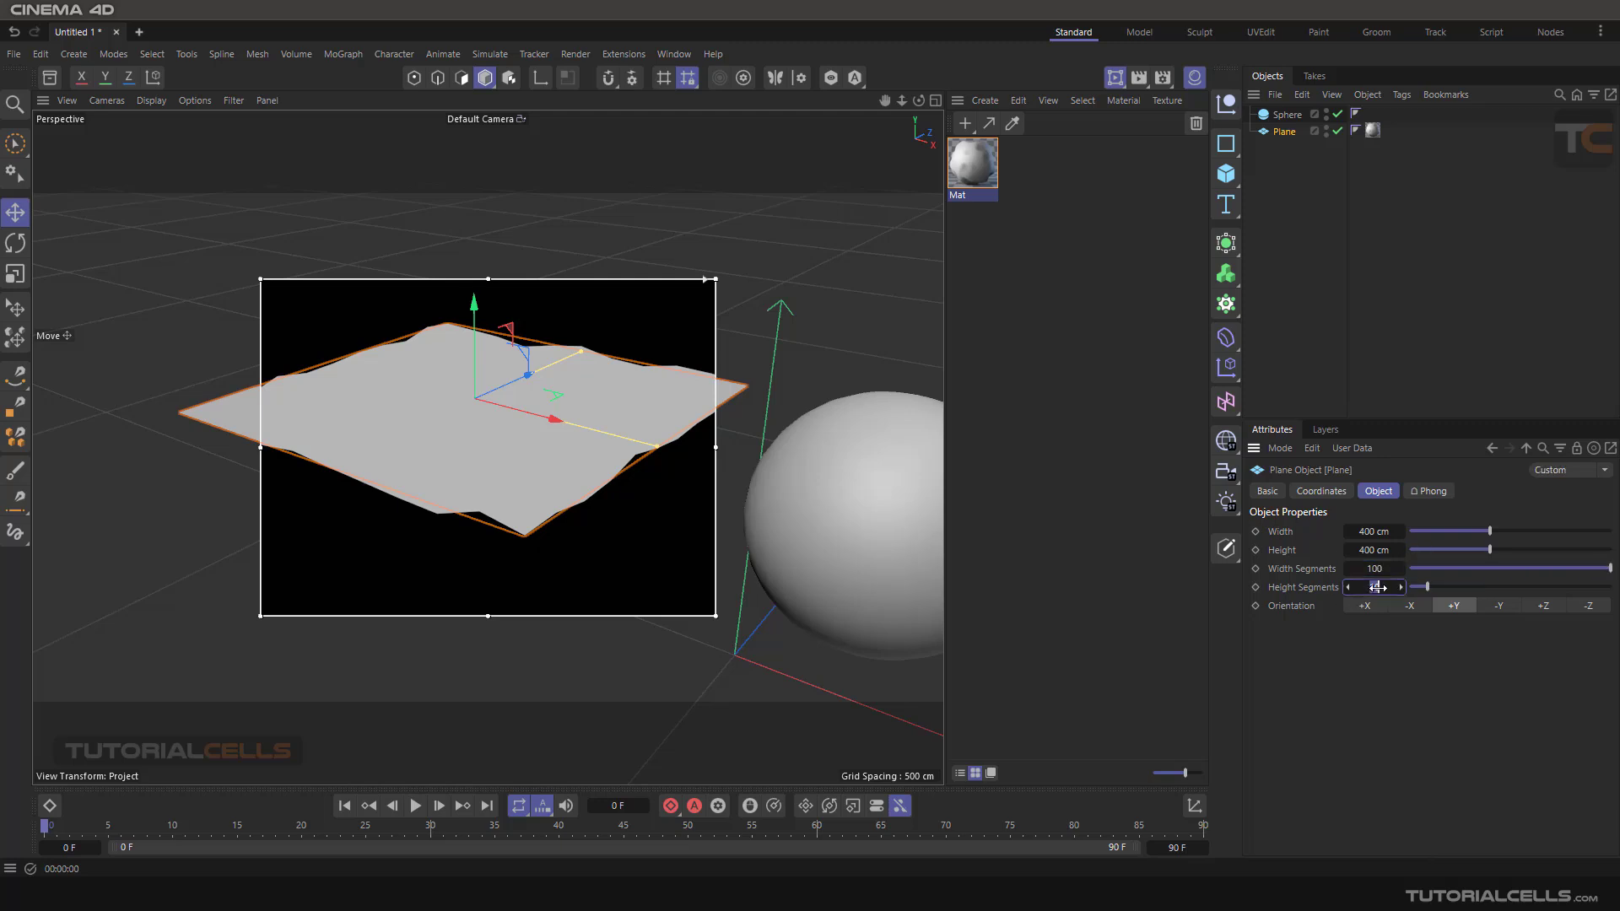
type("100")
key("Return")
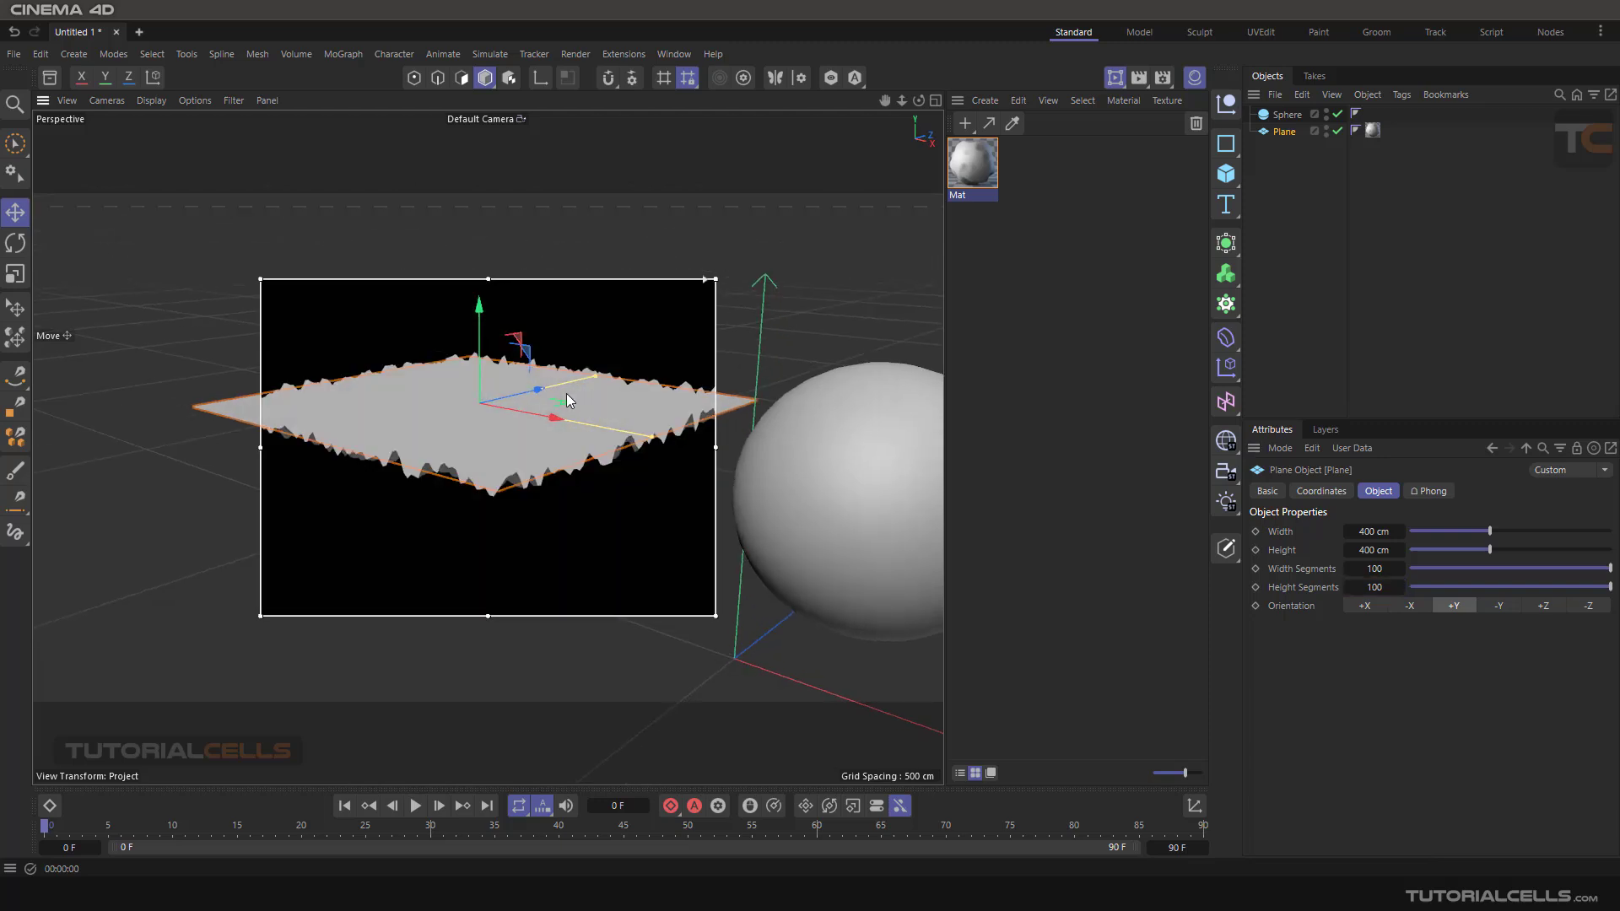
- Replace the Noise shader in Mat's displacement texture with the image tc-gray.jpg
scroll(559, 395, "up", 3)
left_click_drag(553, 398, 580, 462, "alt")
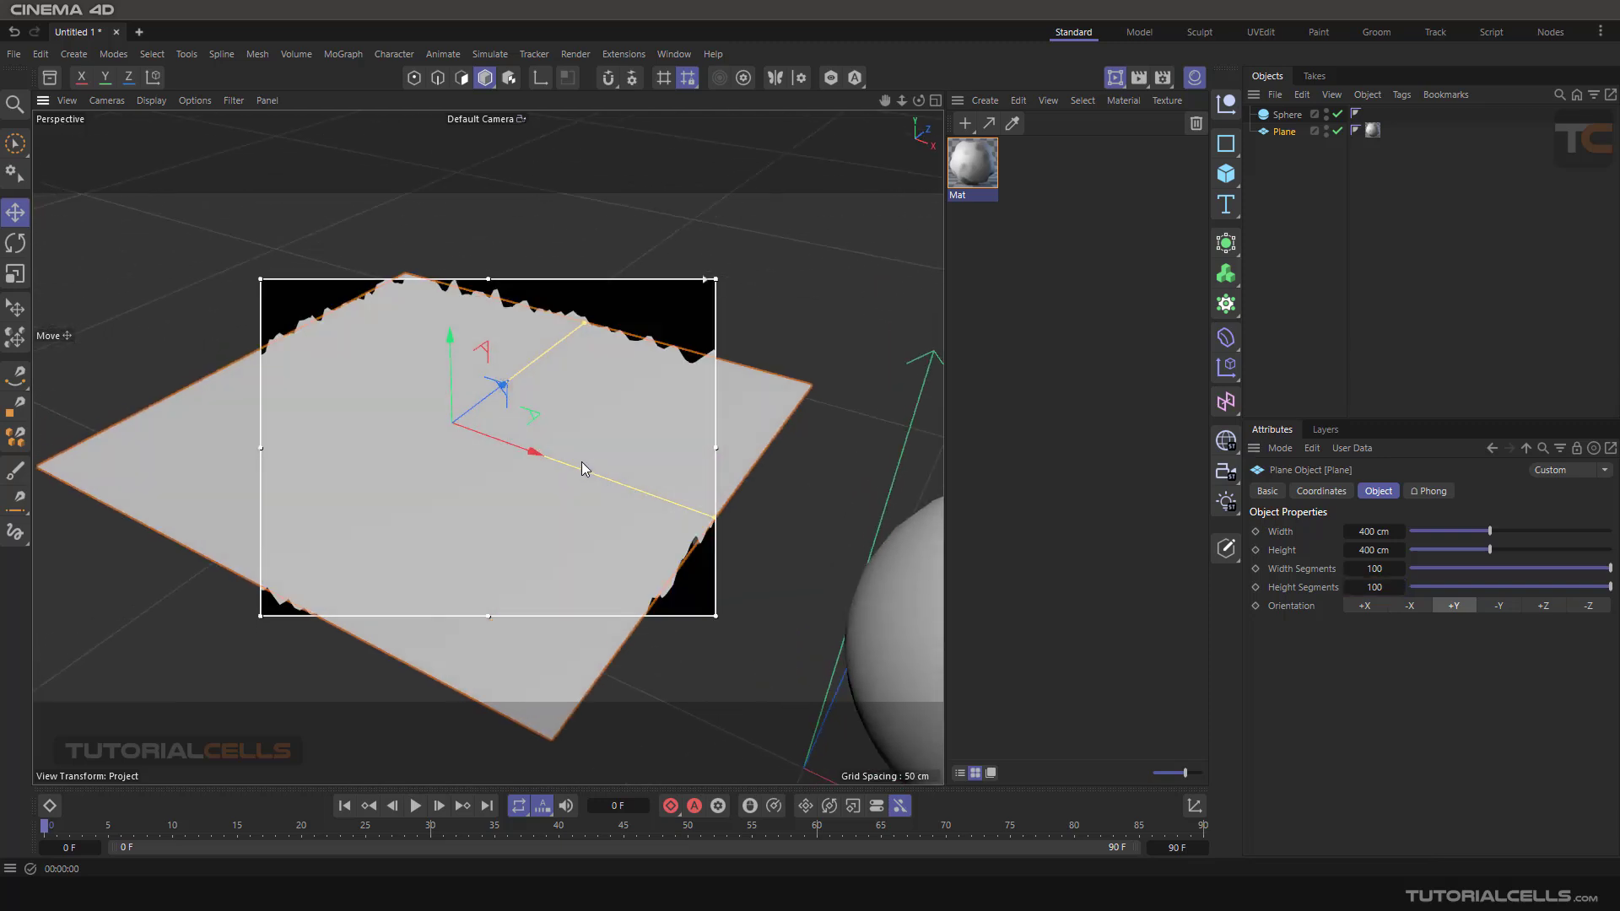
scroll(580, 461, "down", 2)
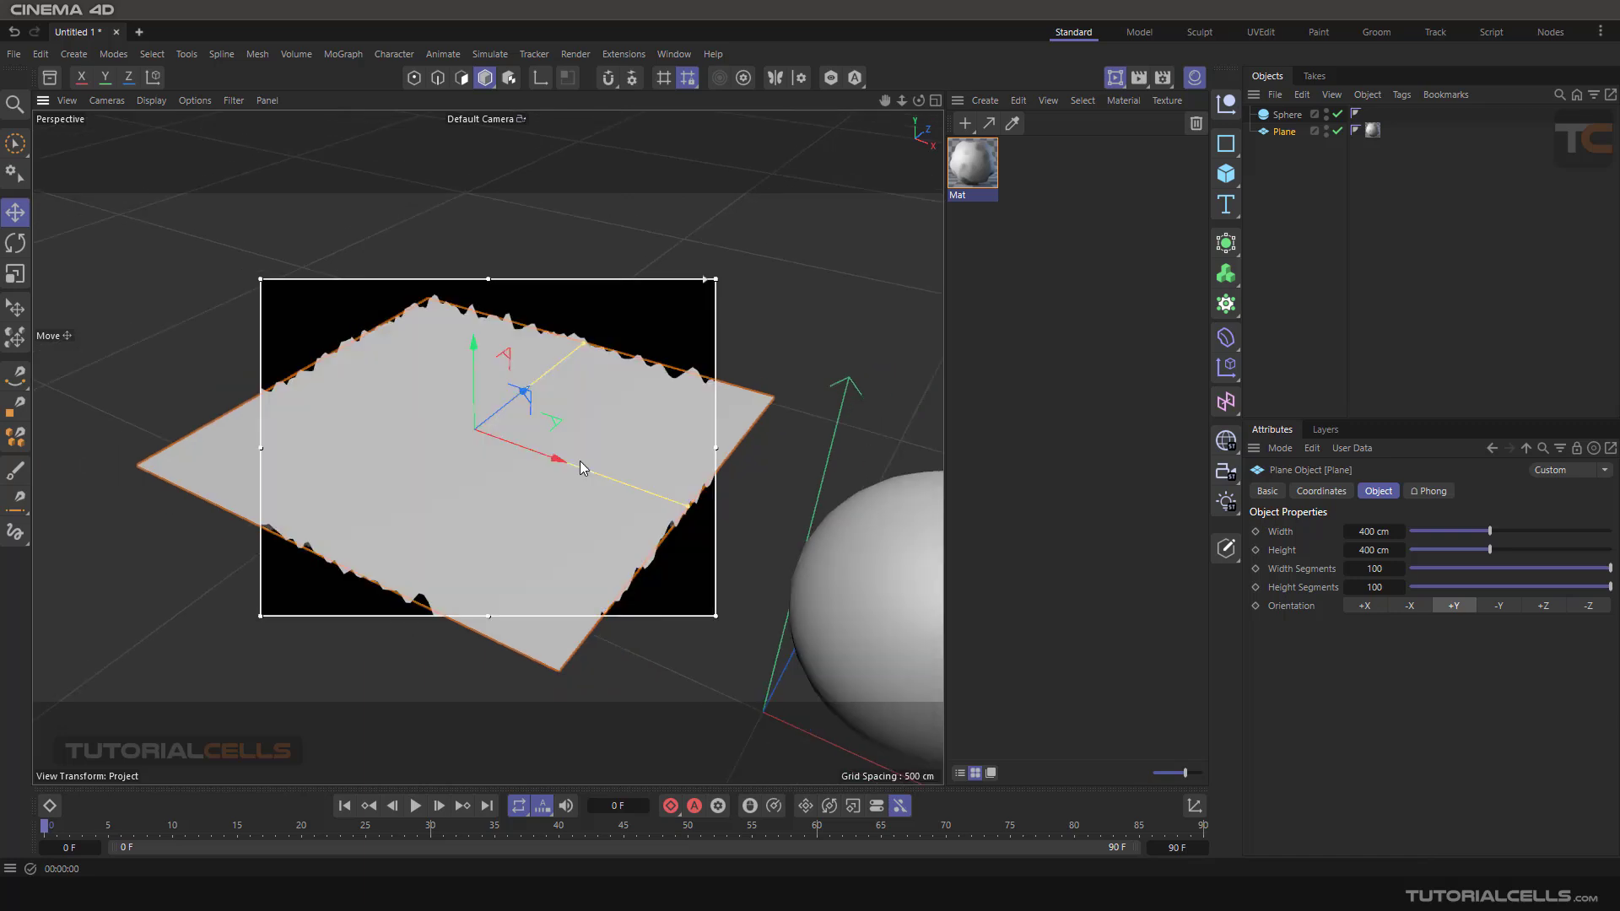
scroll(579, 461, "down", 1)
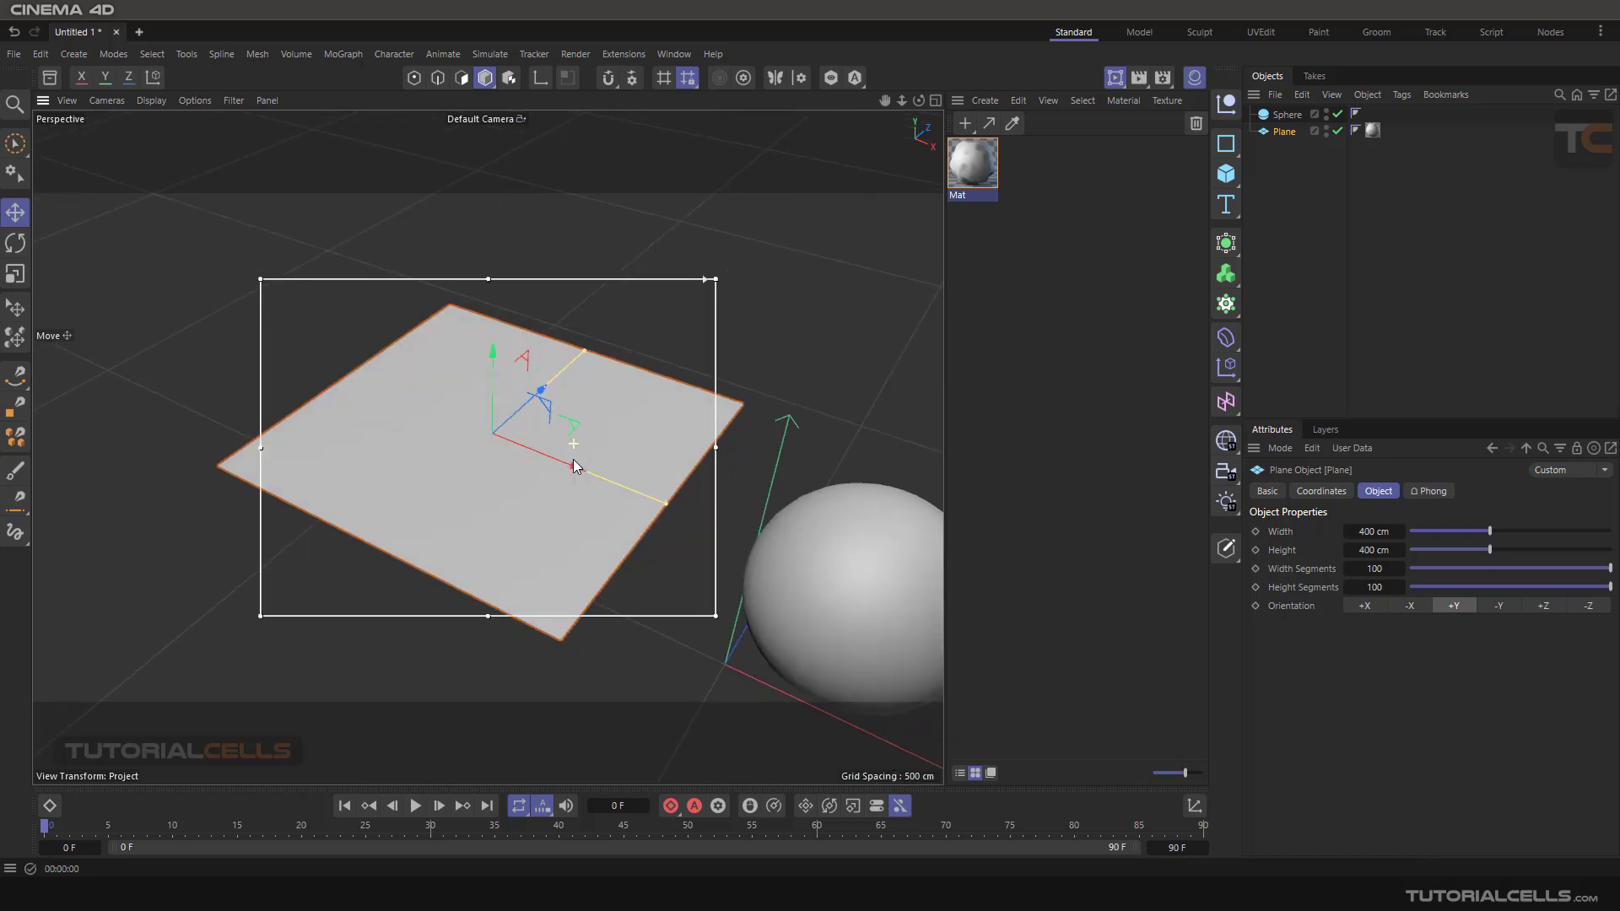
double_click(973, 166)
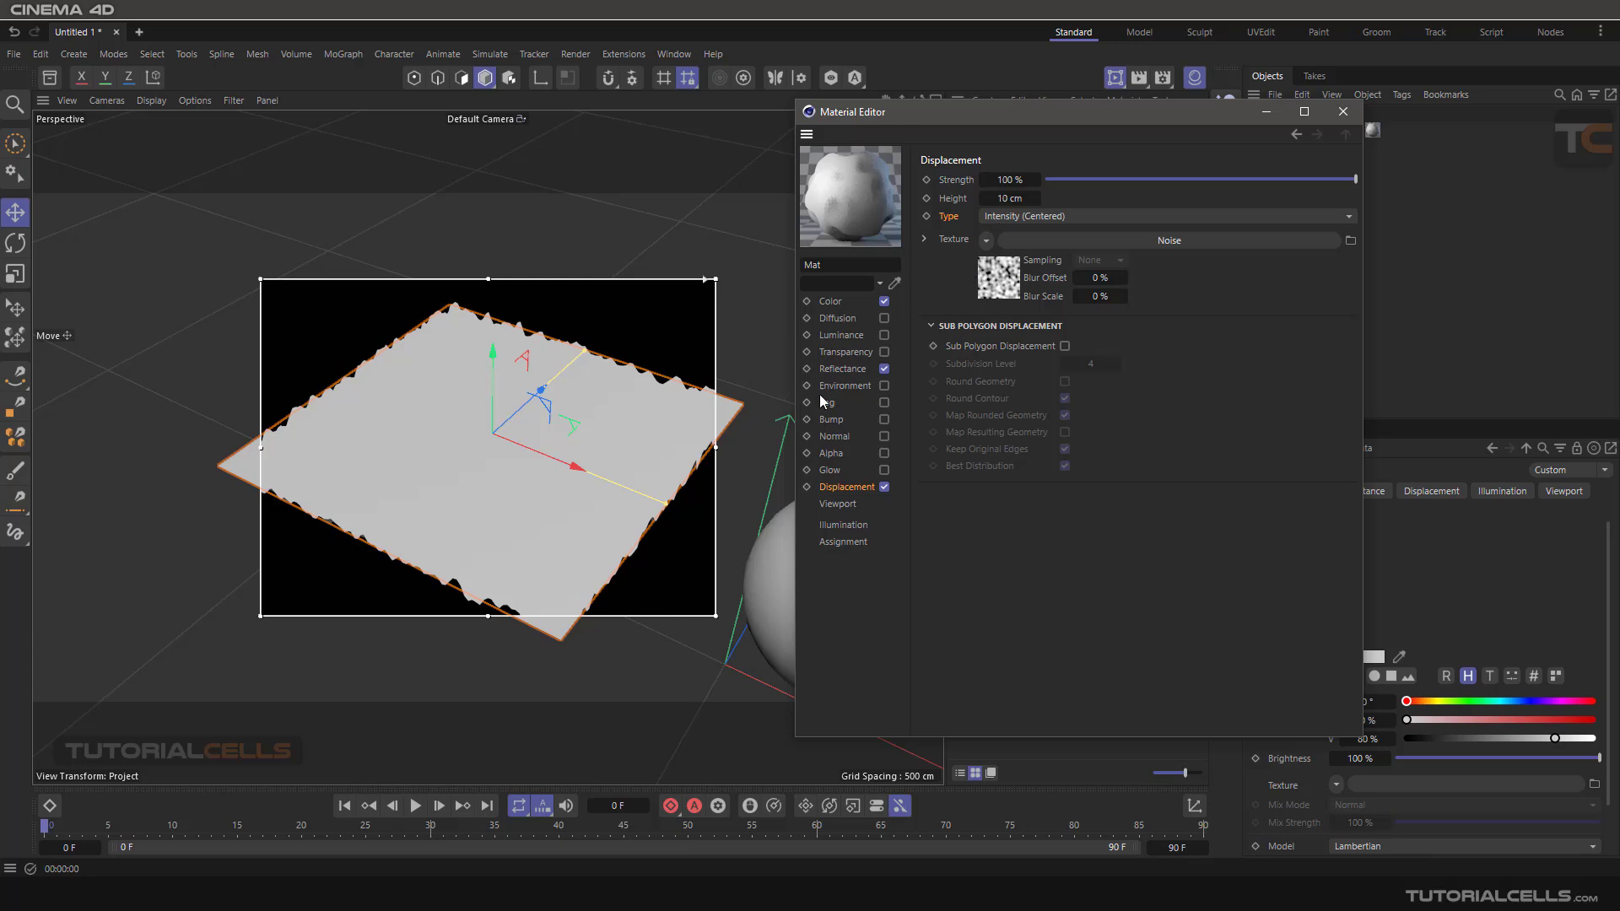
left_click(986, 240)
left_click(999, 286)
left_click(985, 242)
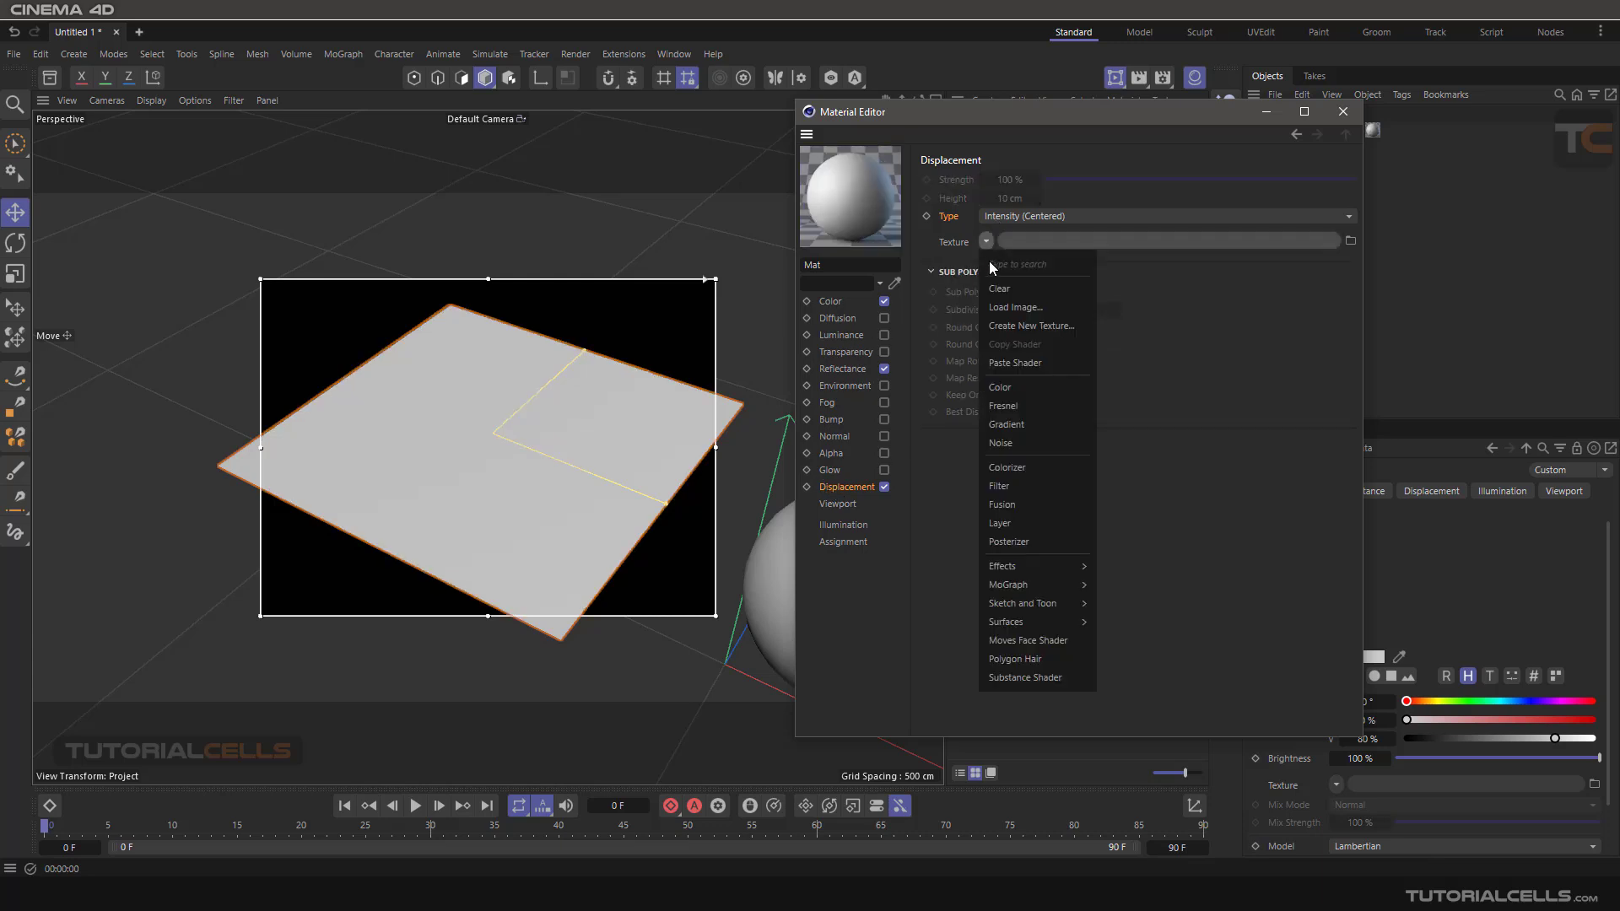
left_click(1000, 308)
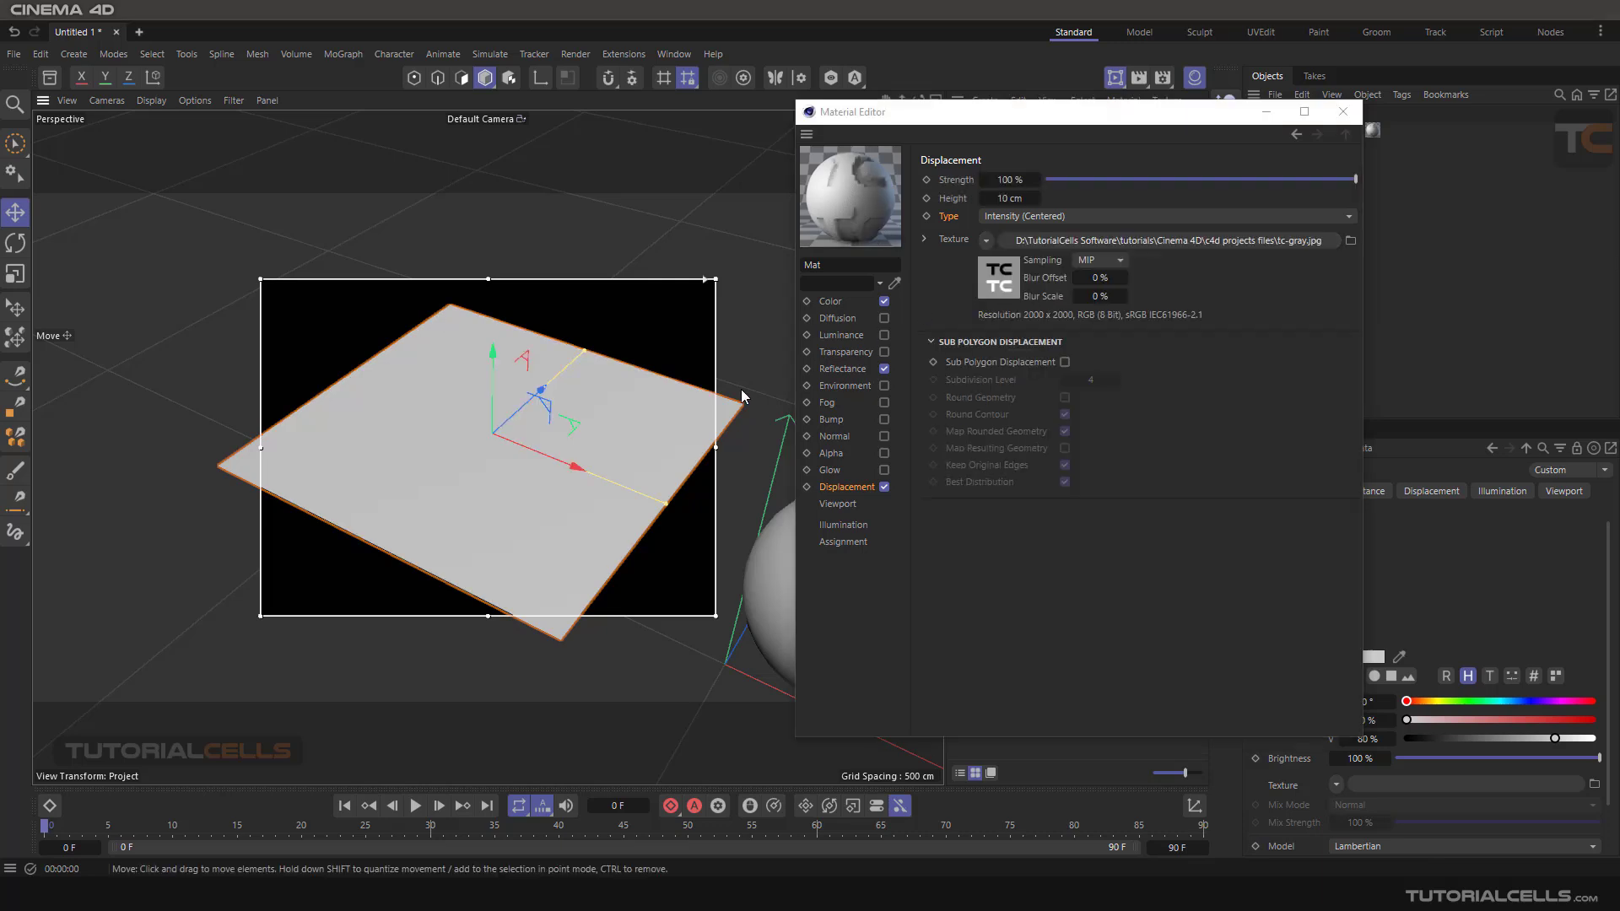
- Set the displacement type of the Mat material to Intensity
scroll(576, 412, "down", 3)
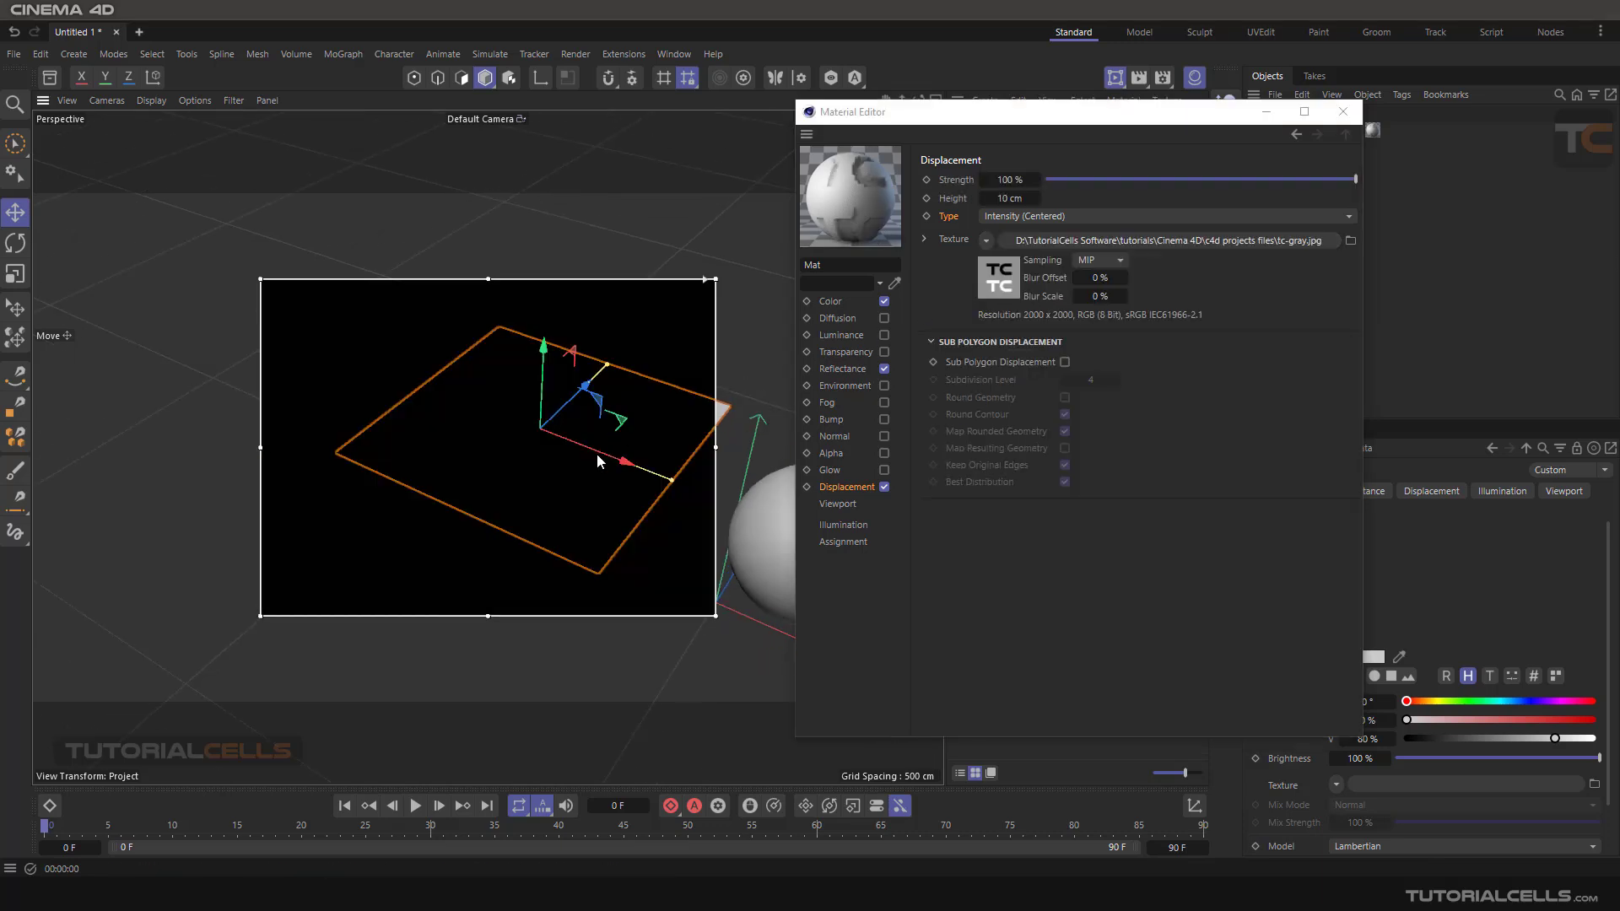
left_click_drag(577, 411, 542, 427, "alt")
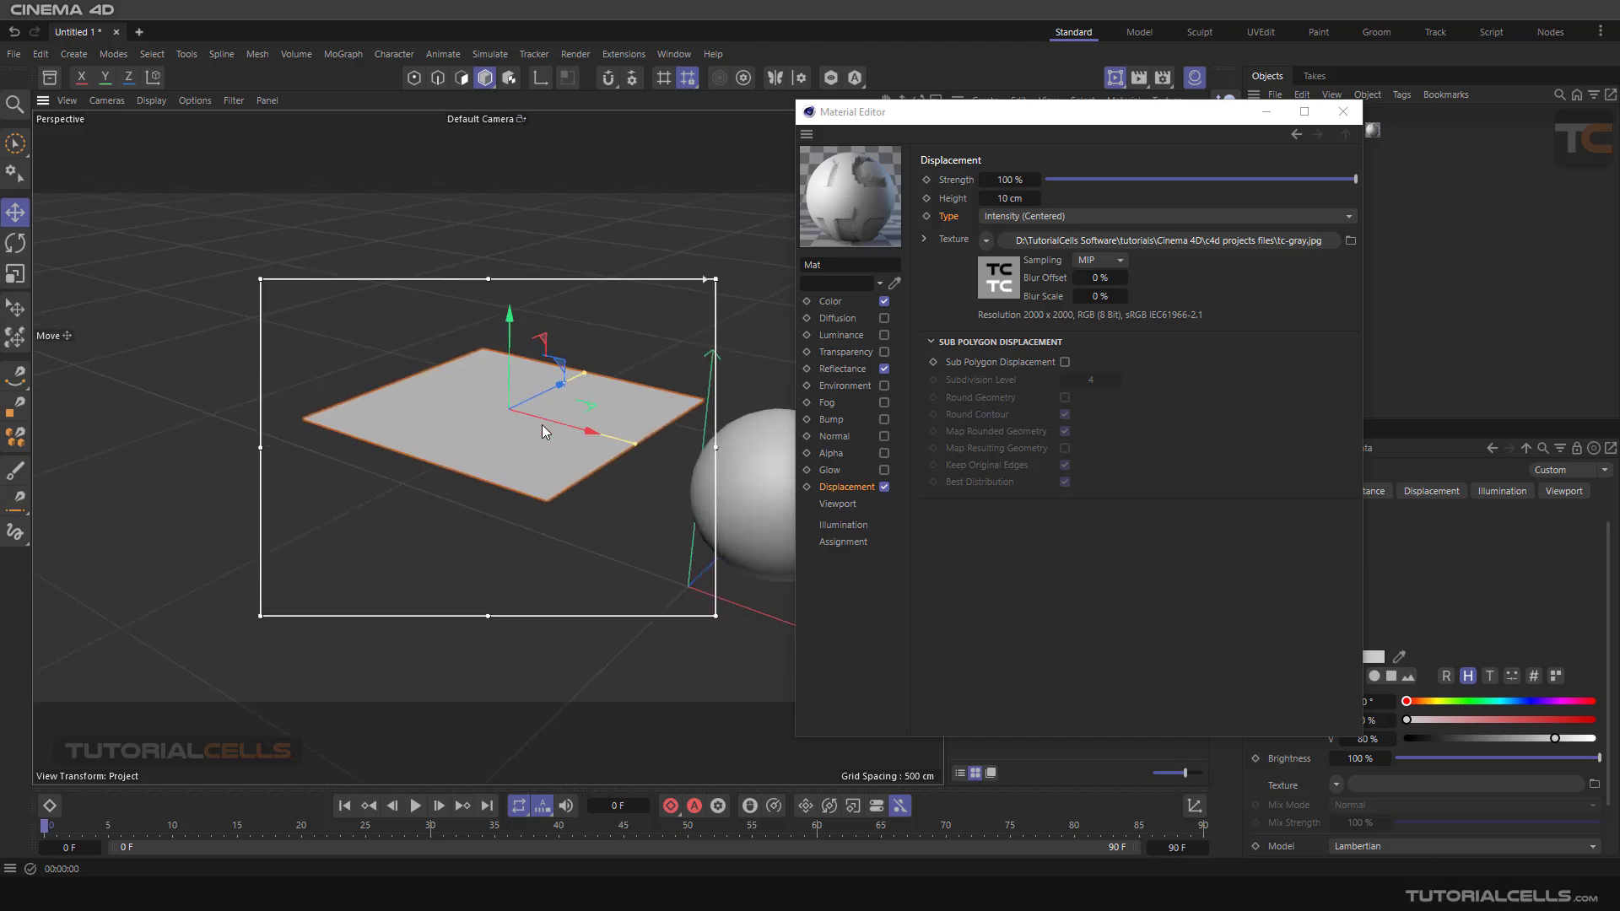
left_click_drag(1027, 116, 1091, 170)
scroll(624, 419, "up", 2)
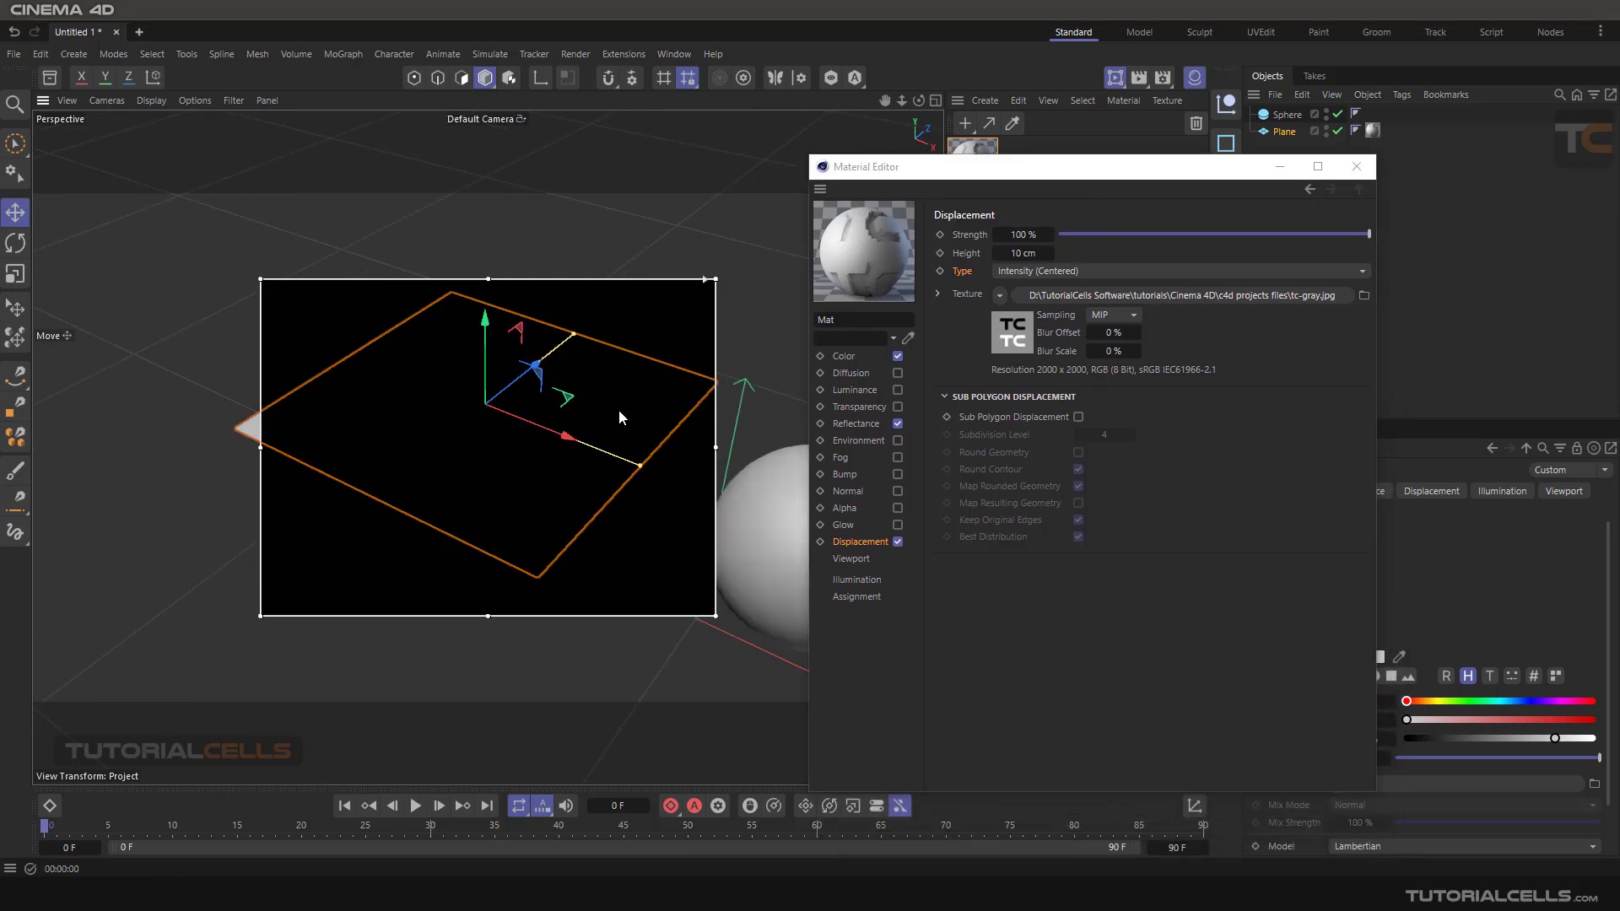
left_click(1056, 270)
left_click(1066, 291)
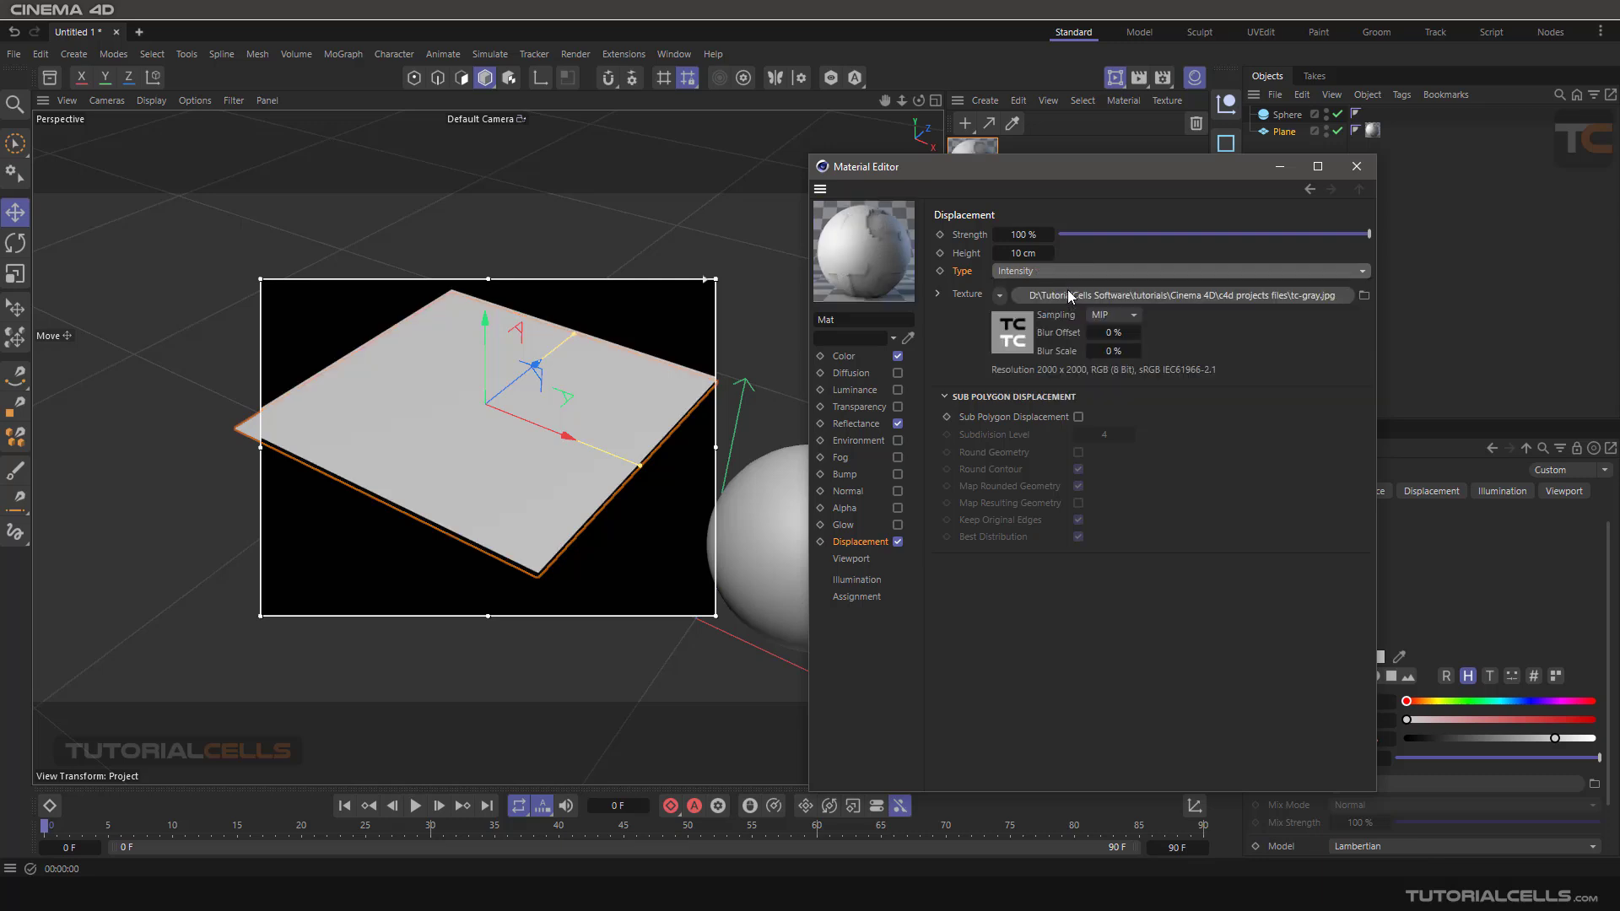
- Set the displacement type of the Mat material to Intensity (Centered) and select the plane to show its properties
left_click(1063, 270)
left_click(1061, 311)
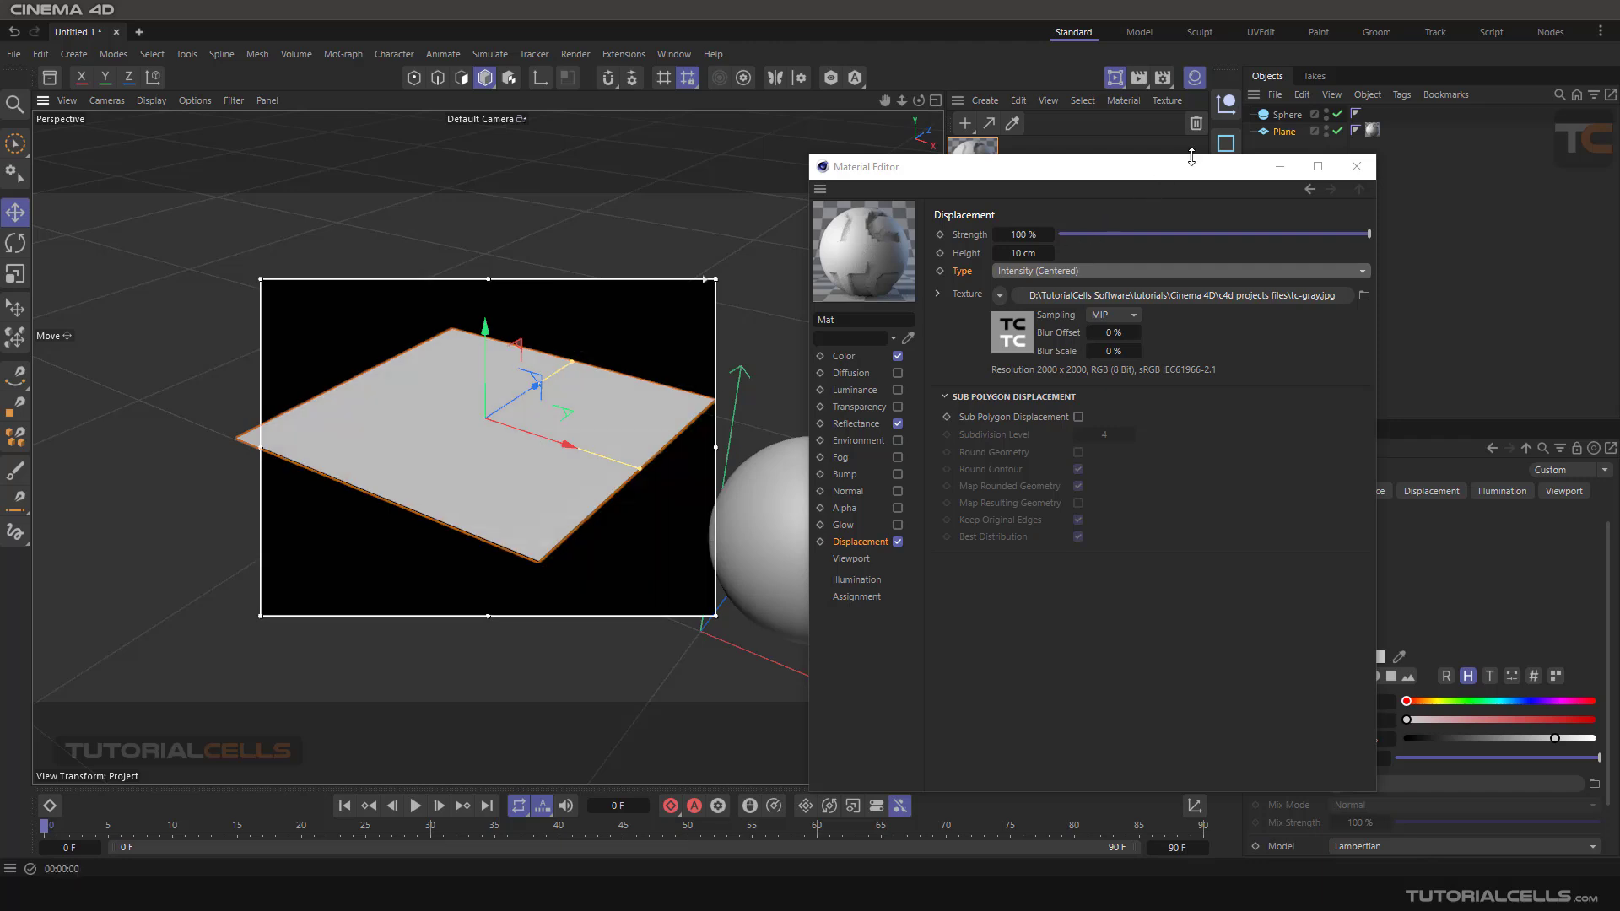
left_click(1265, 132)
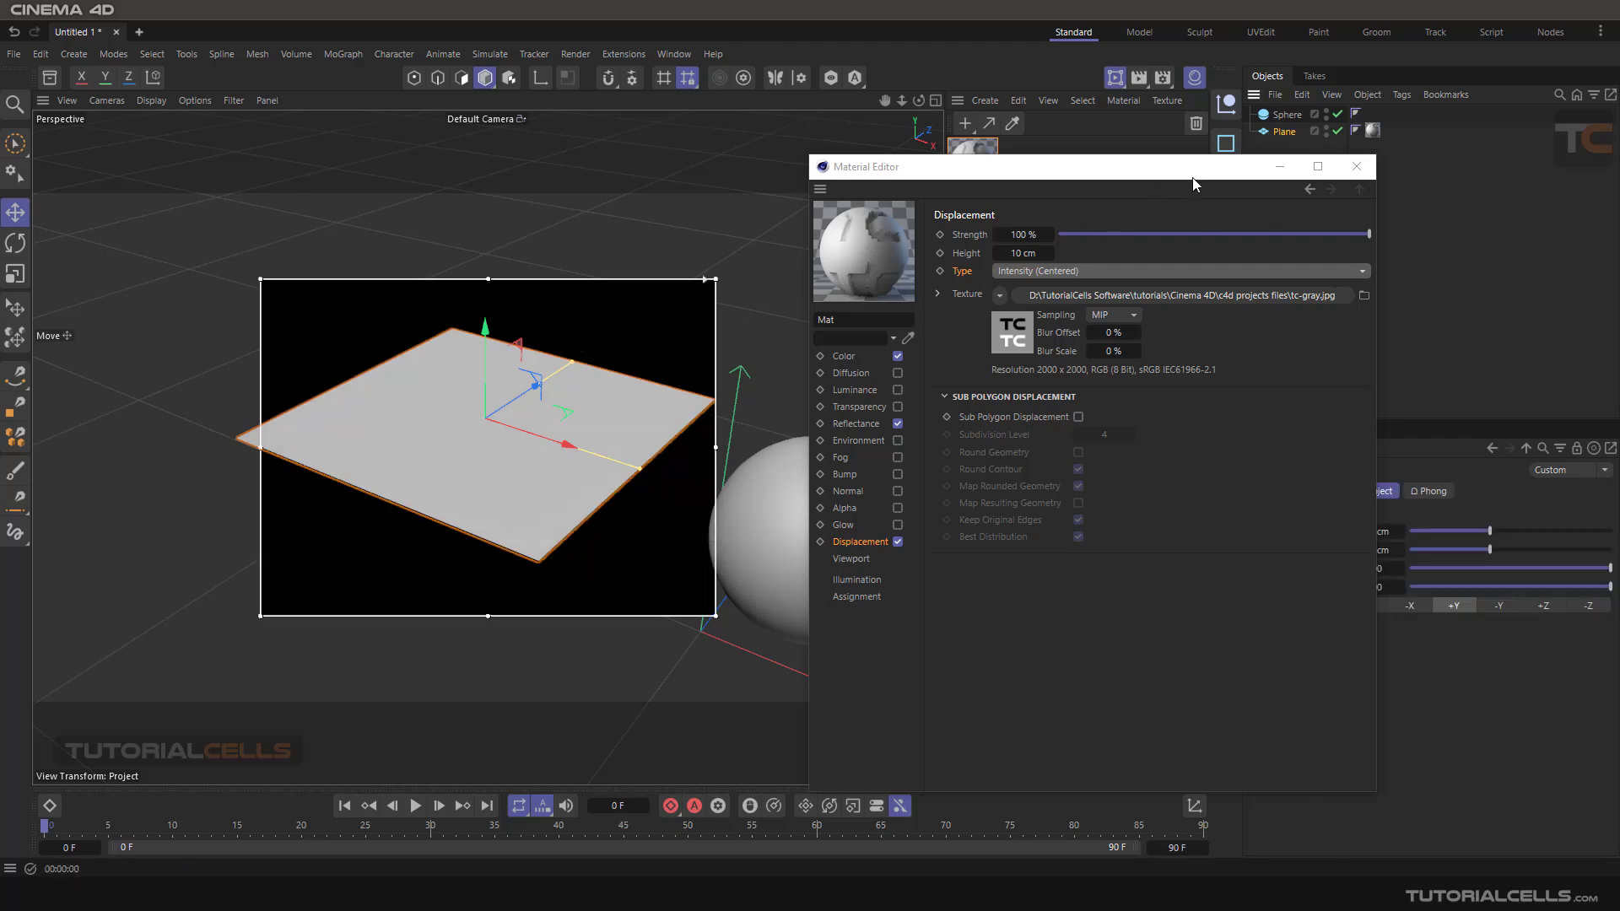
left_click_drag(1193, 175, 1107, 169)
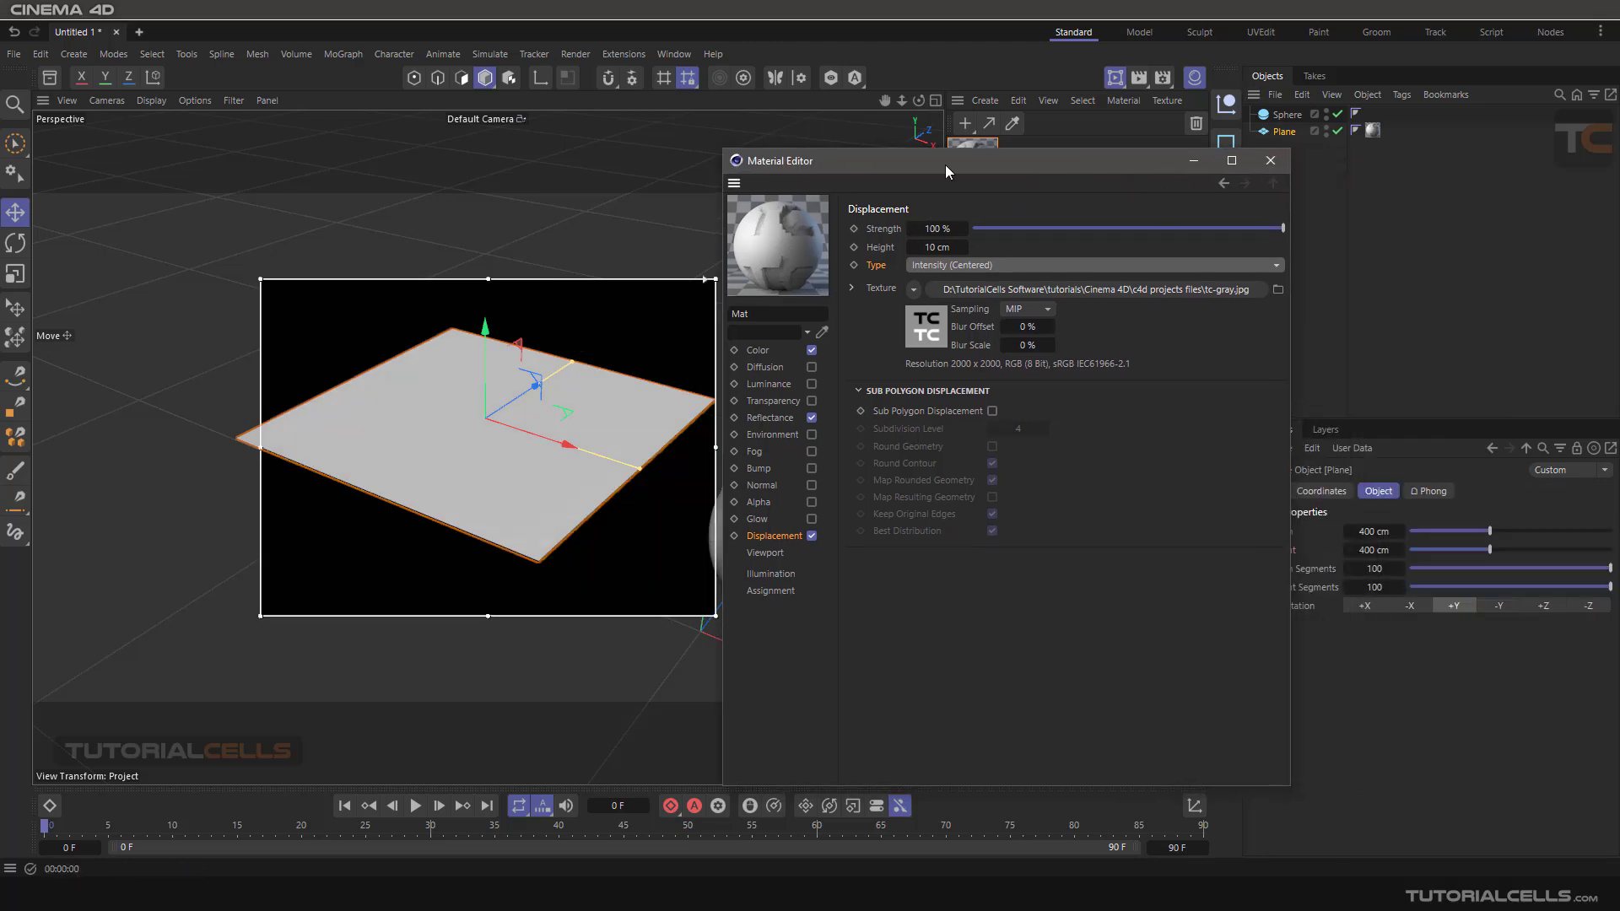
left_click_drag(945, 165, 1044, 163)
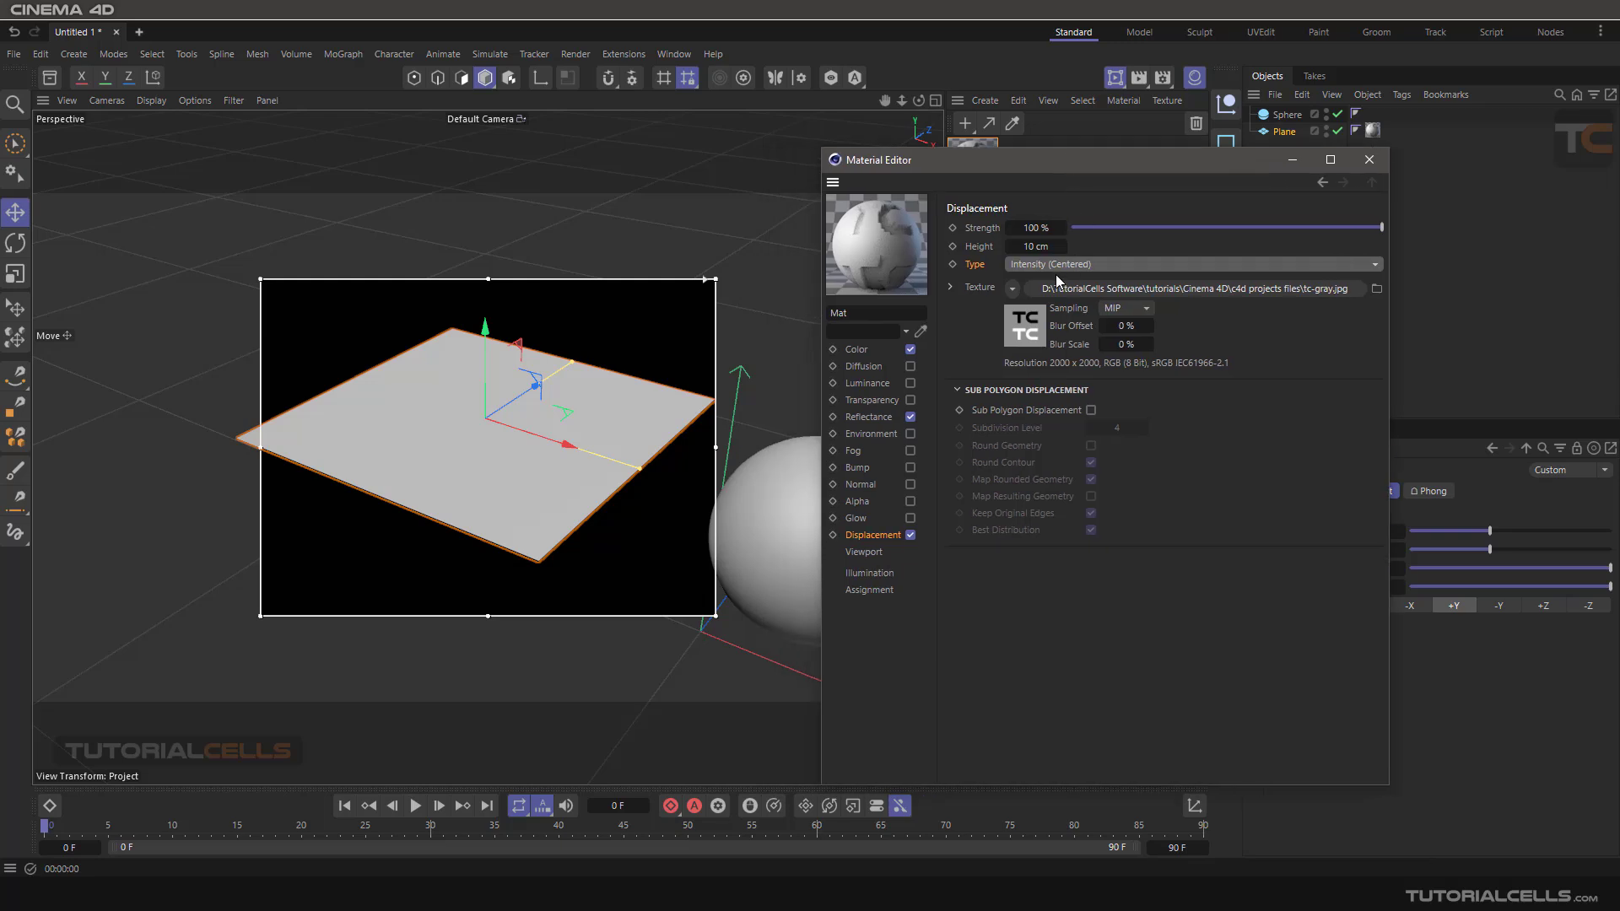
- Raise the displacement height to 55 cm and lower the interactive render region's quality
left_click_drag(1036, 247, 1054, 246)
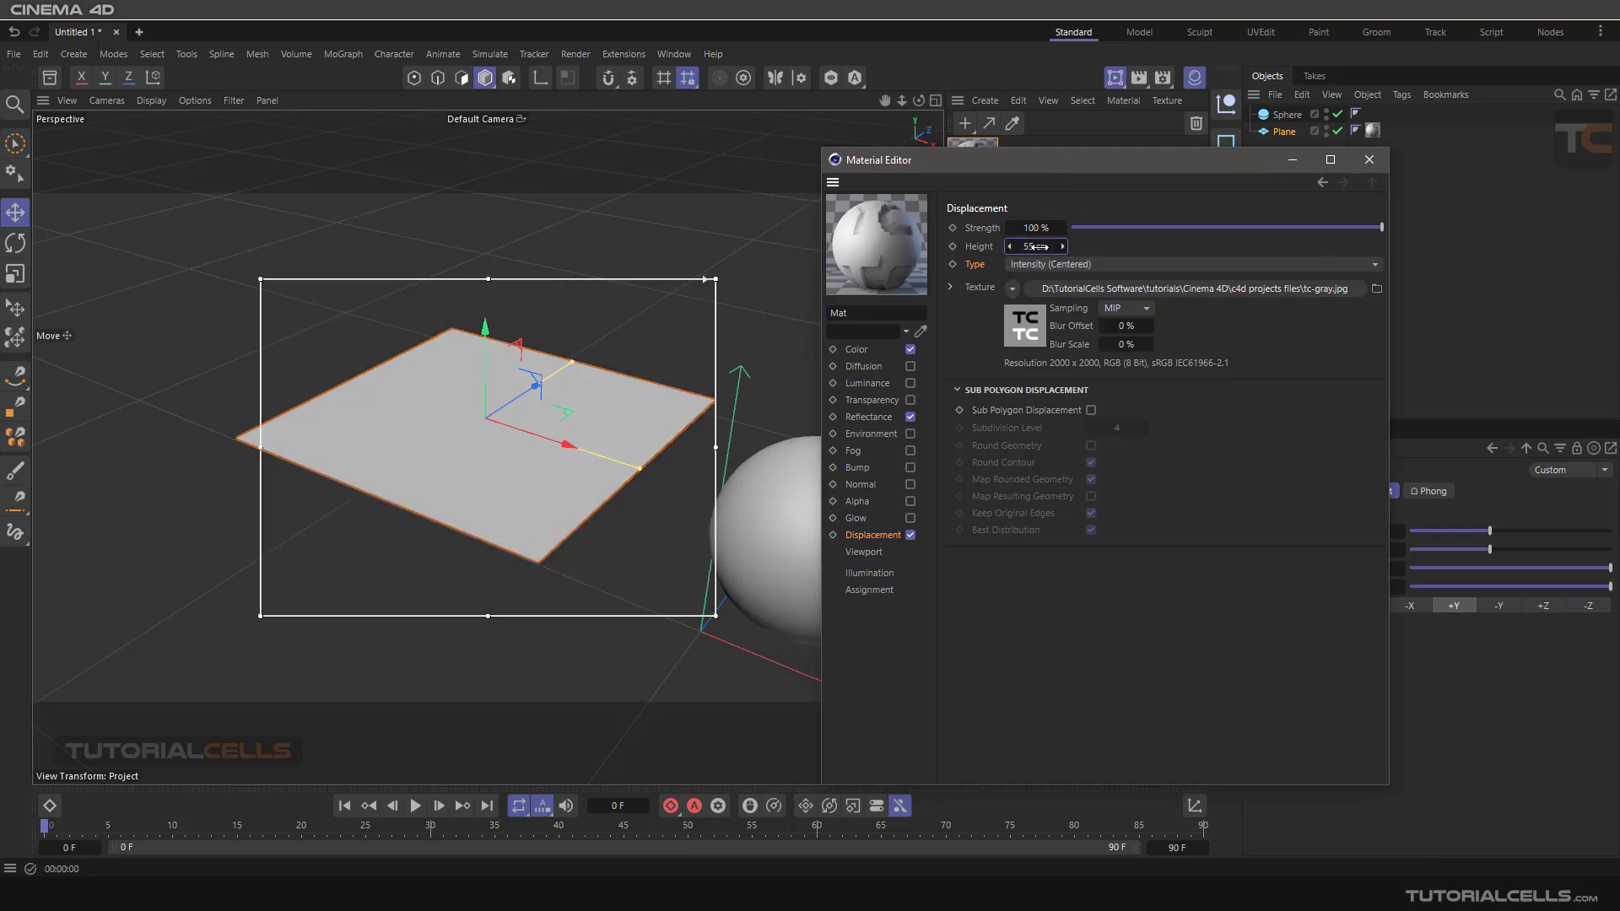
left_click_drag(542, 468, 475, 408, "alt")
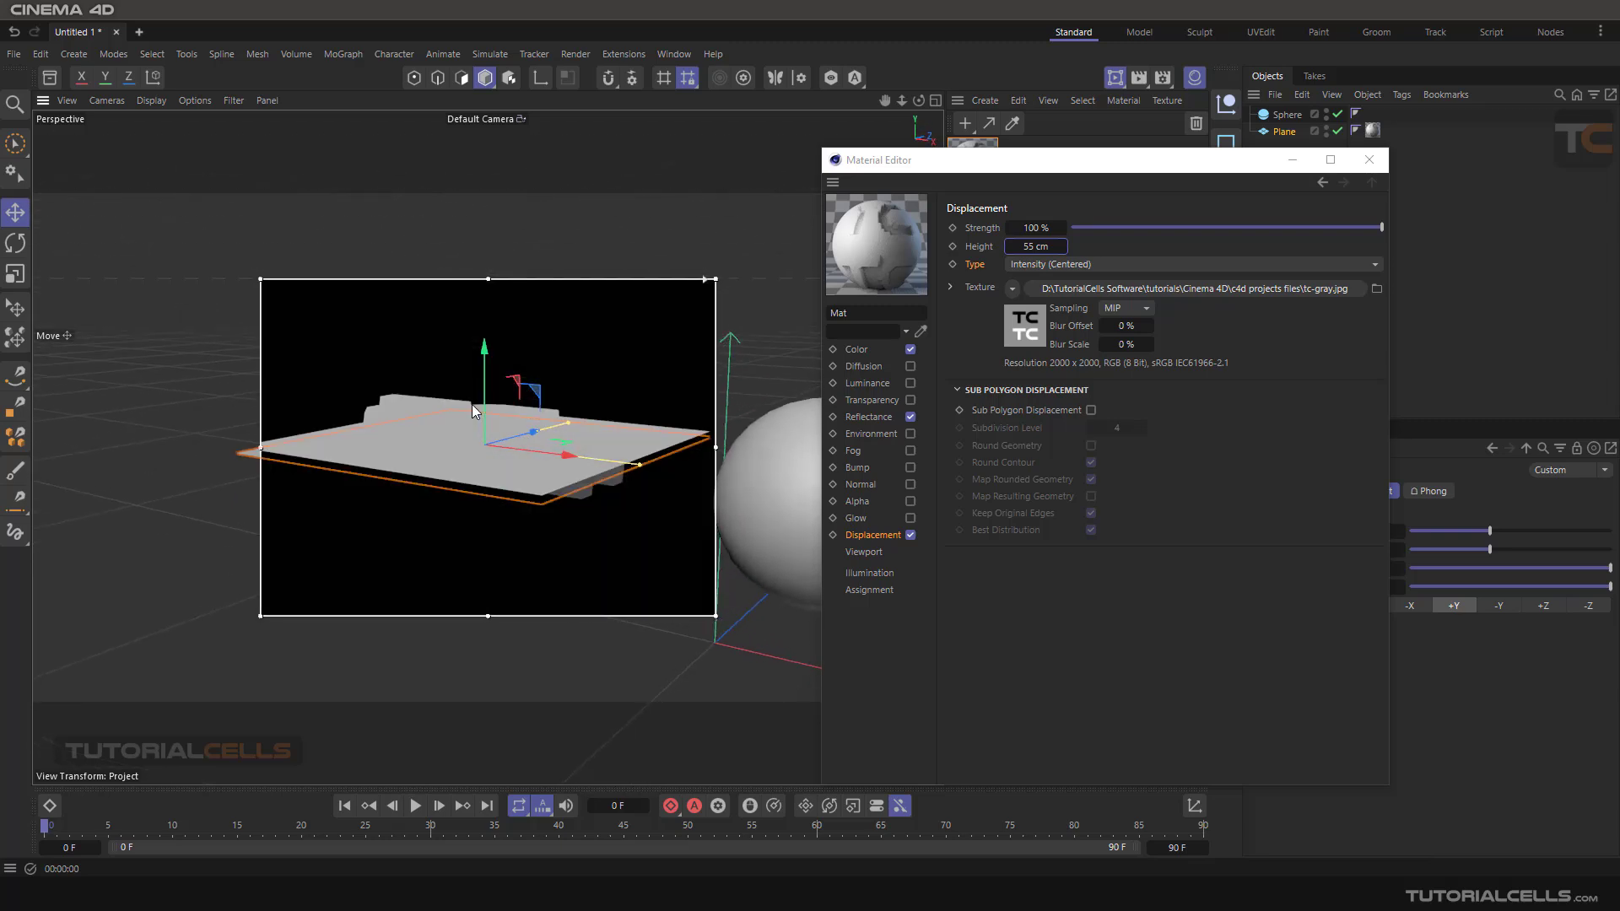
left_click_drag(705, 279, 706, 319)
left_click(1001, 414)
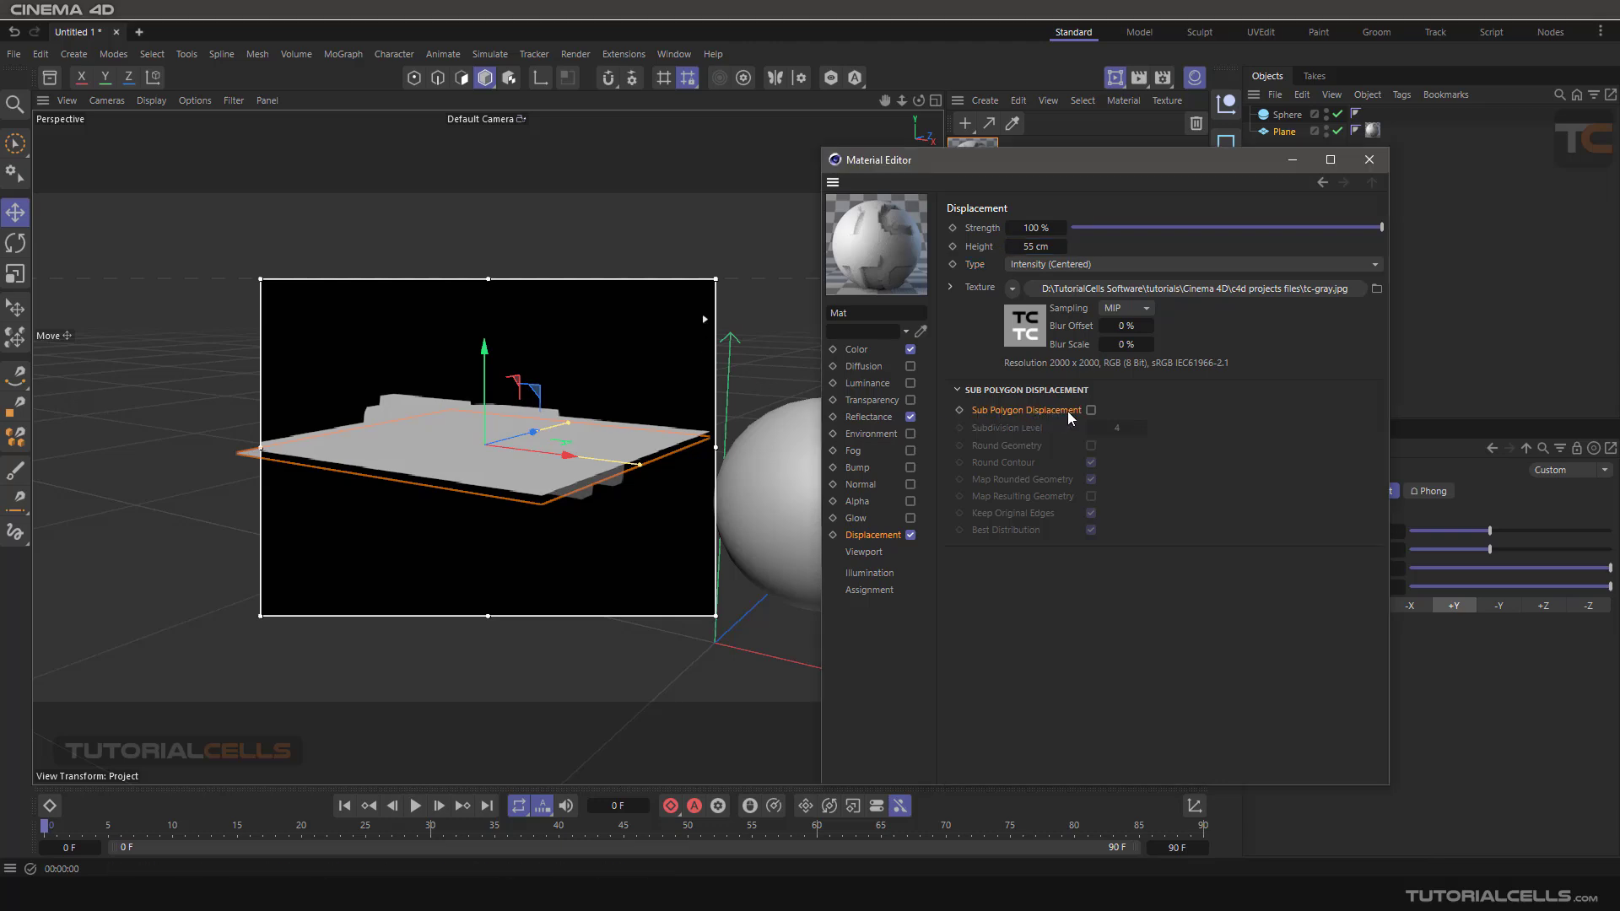
- Enable Sub Polygon Displacement for the Mat material and set its subdivision level to 6
left_click(1091, 410)
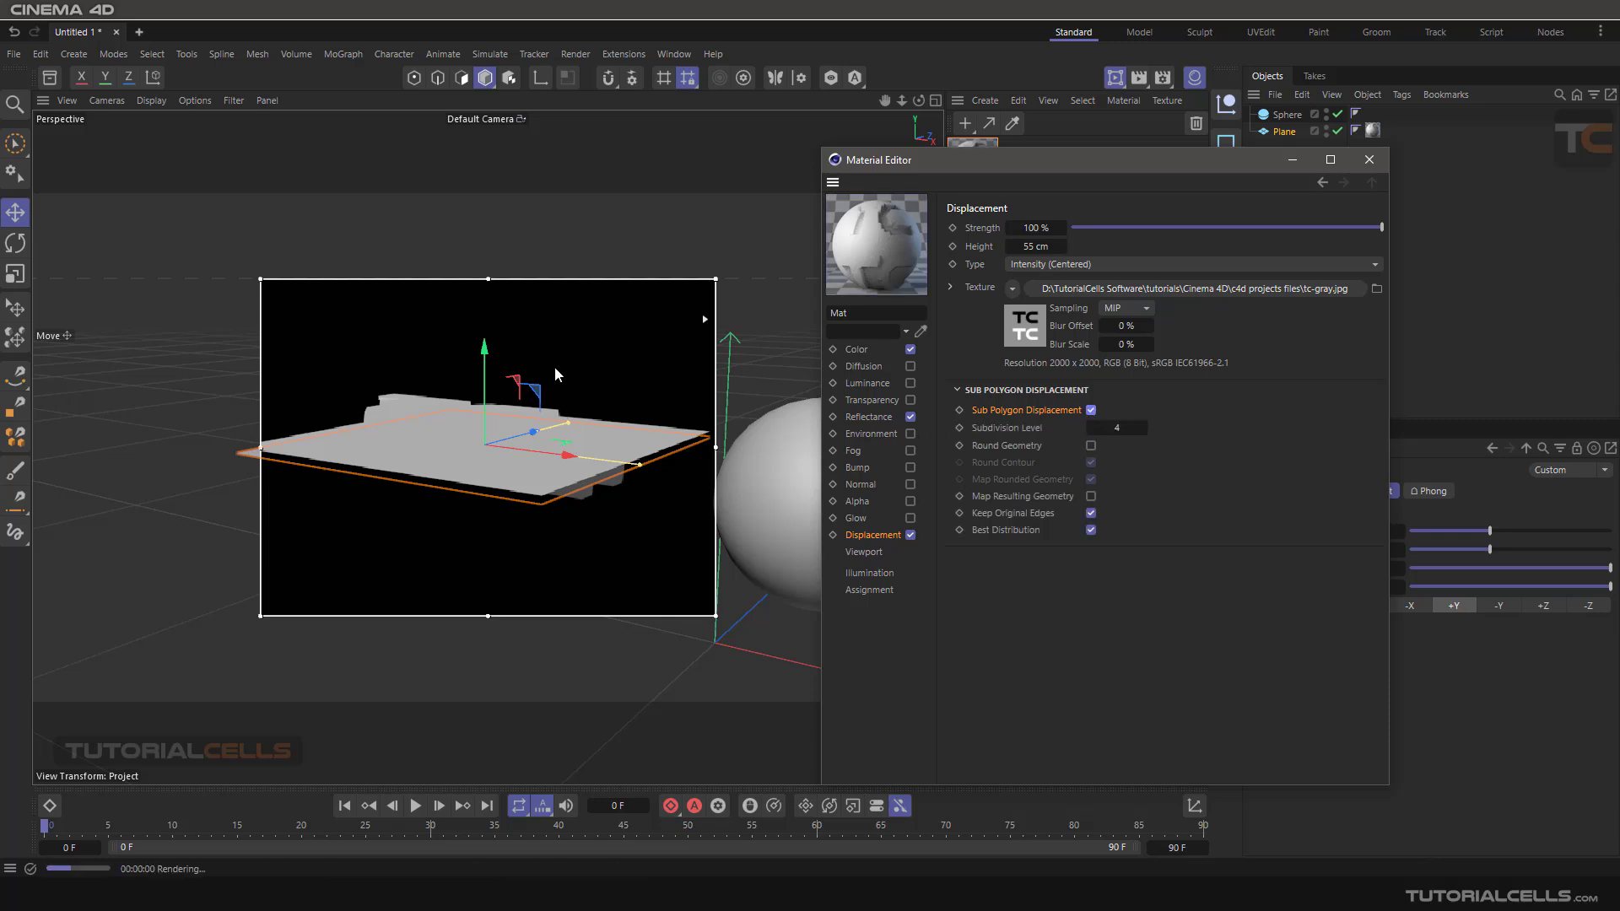
left_click(546, 422)
left_click_drag(547, 422, 545, 505, "alt")
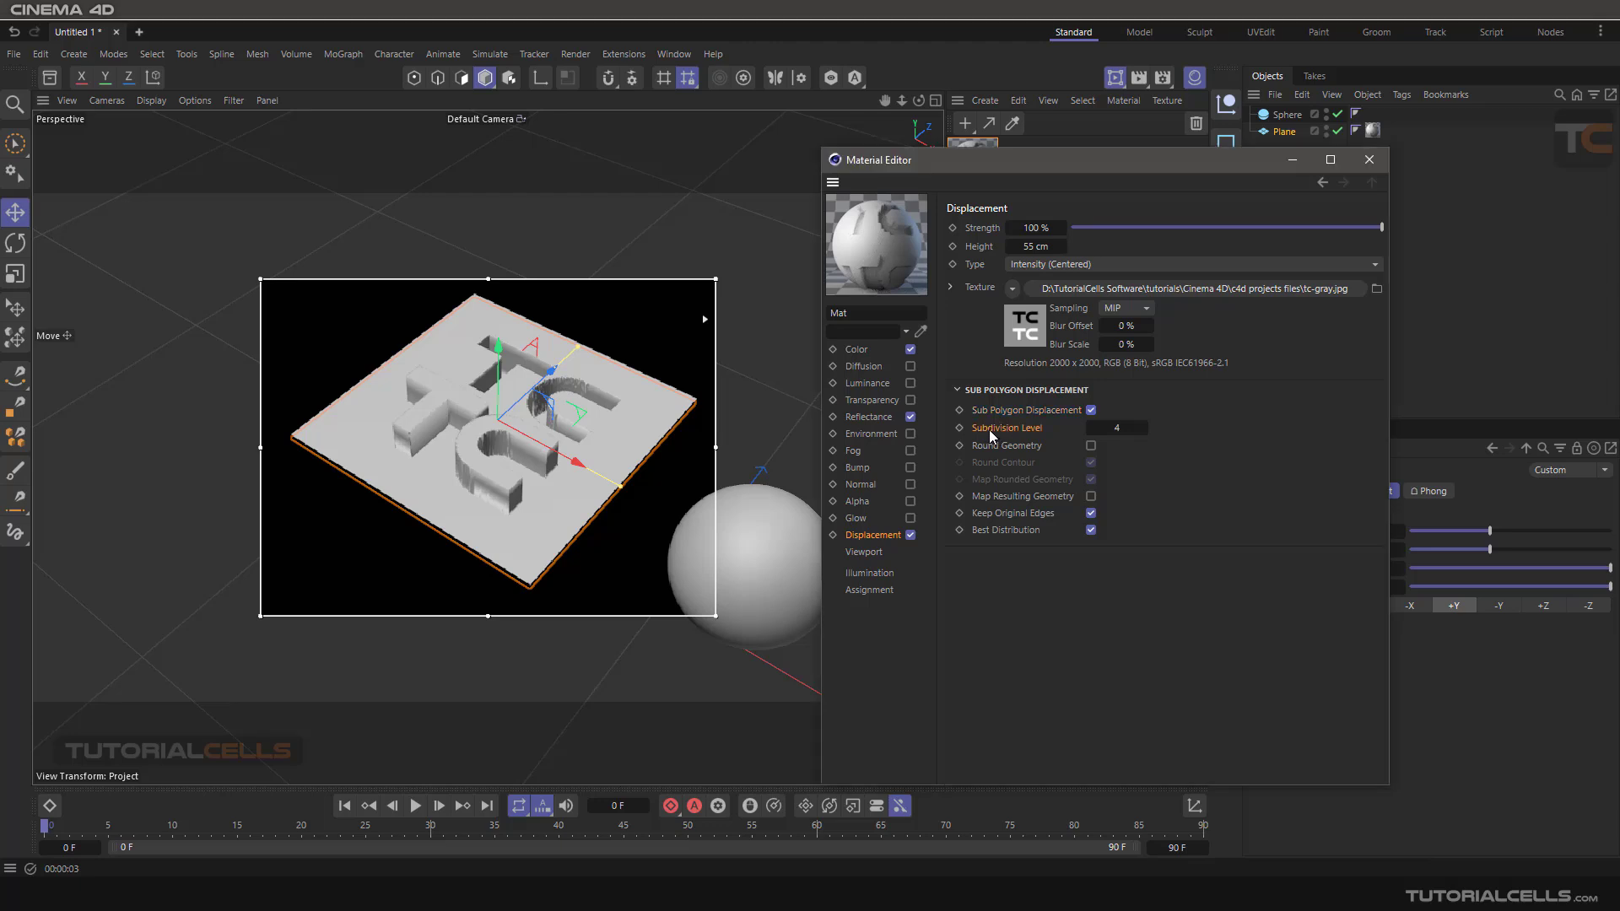
scroll(474, 463, "up", 4)
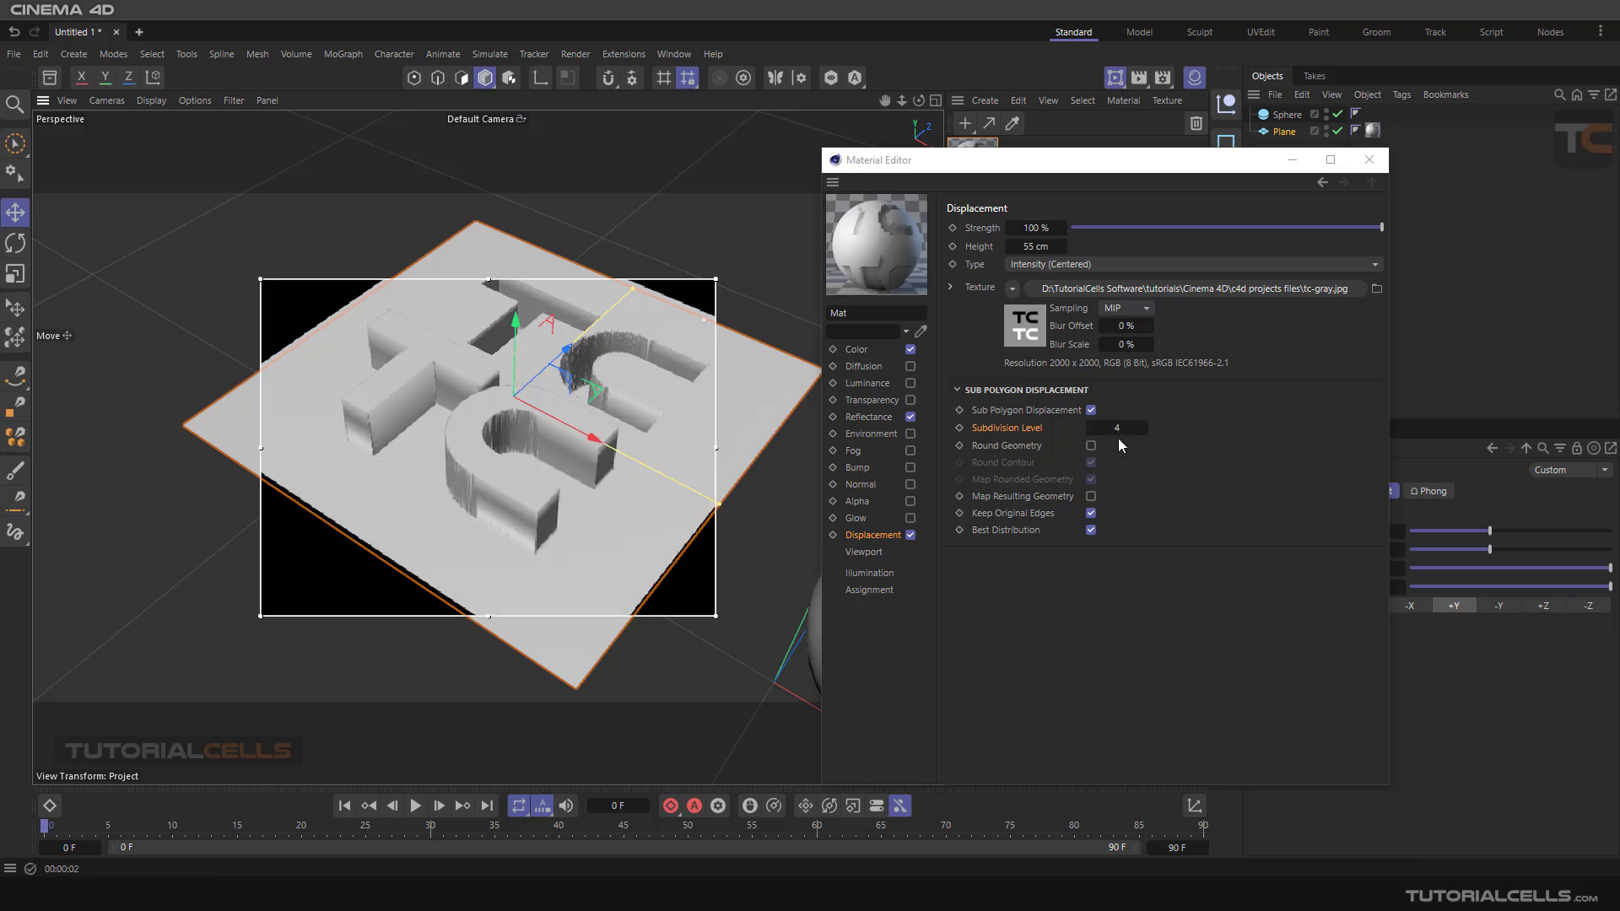
left_click(1144, 428)
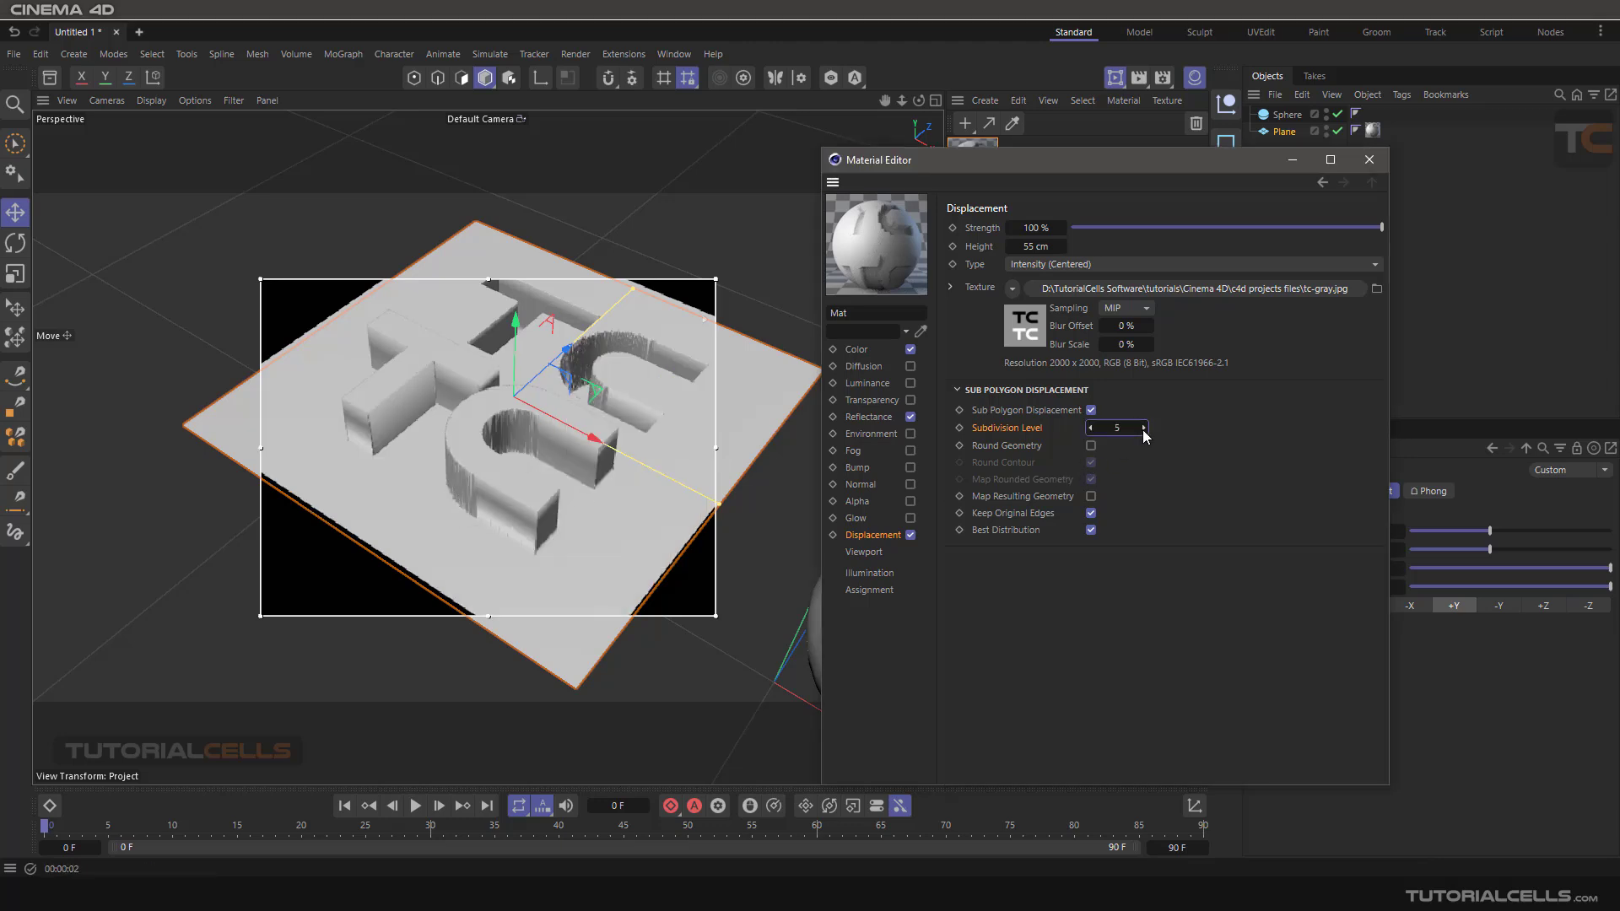
left_click(1143, 429)
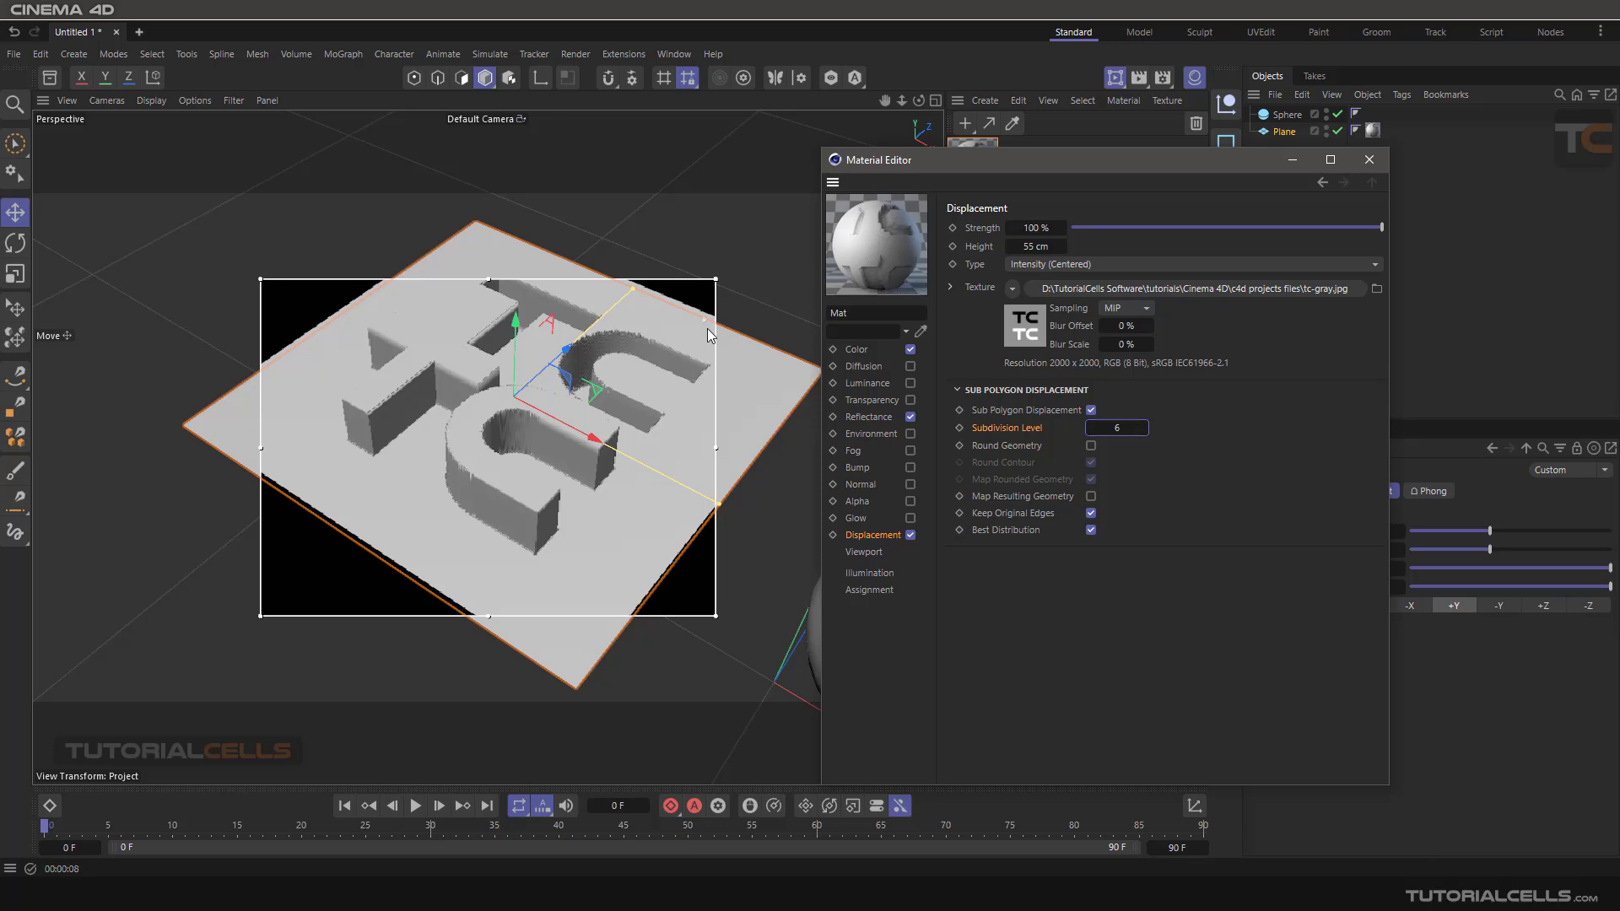
- Lower the interactive render region's quality further and set the displacement height to 10 cm
left_click(712, 349)
left_click_drag(712, 350, 706, 428)
left_click(1030, 247)
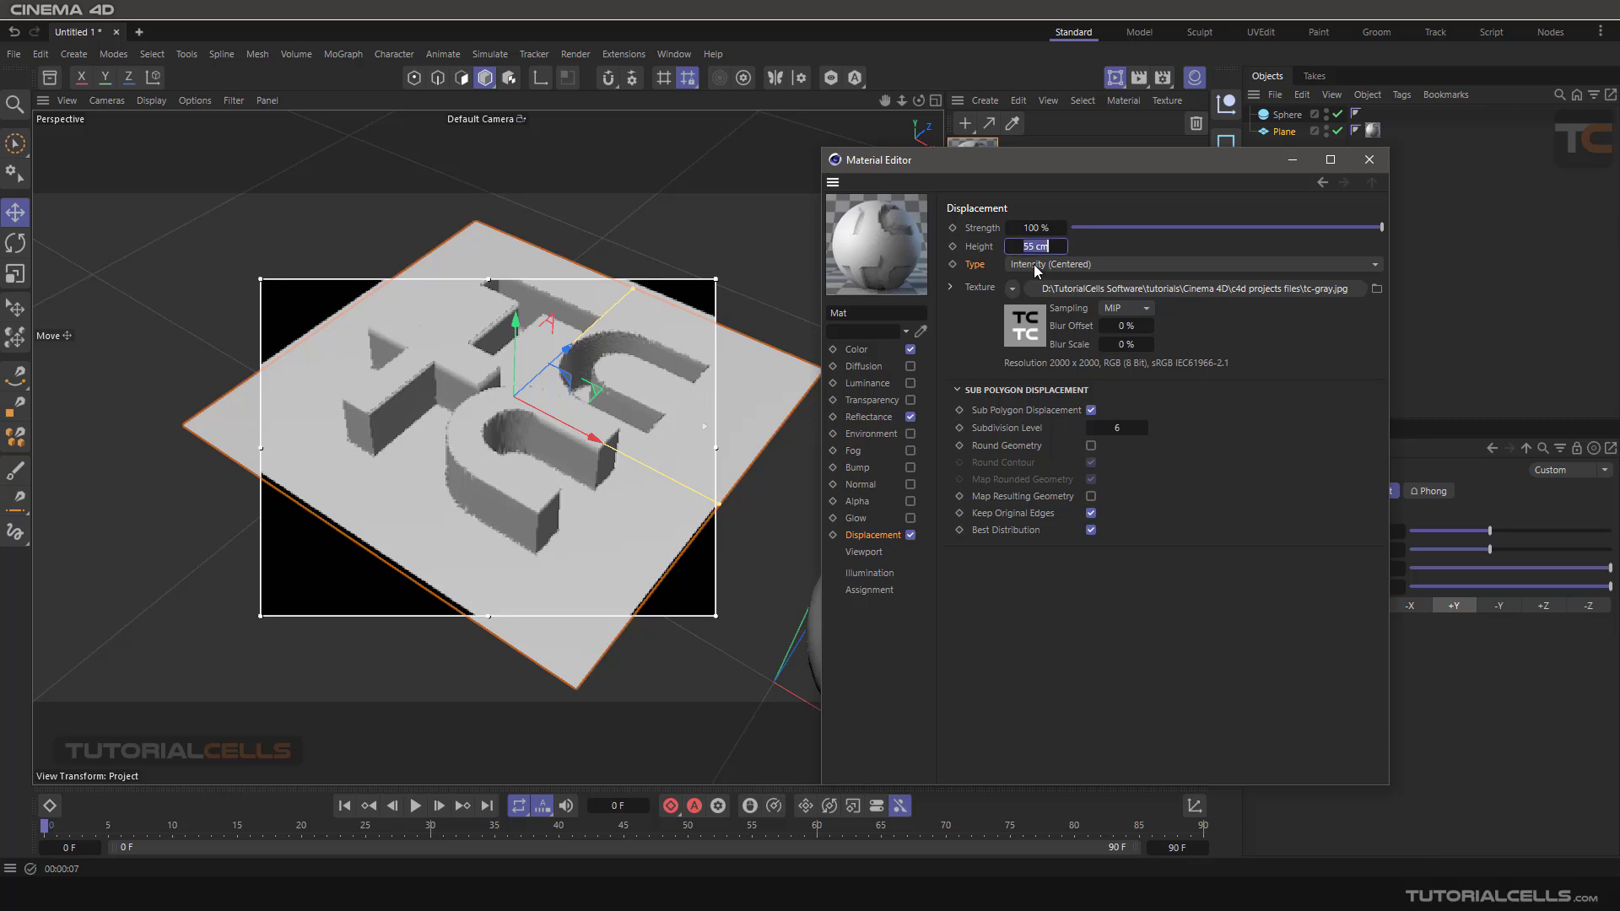
type("10")
key("Return")
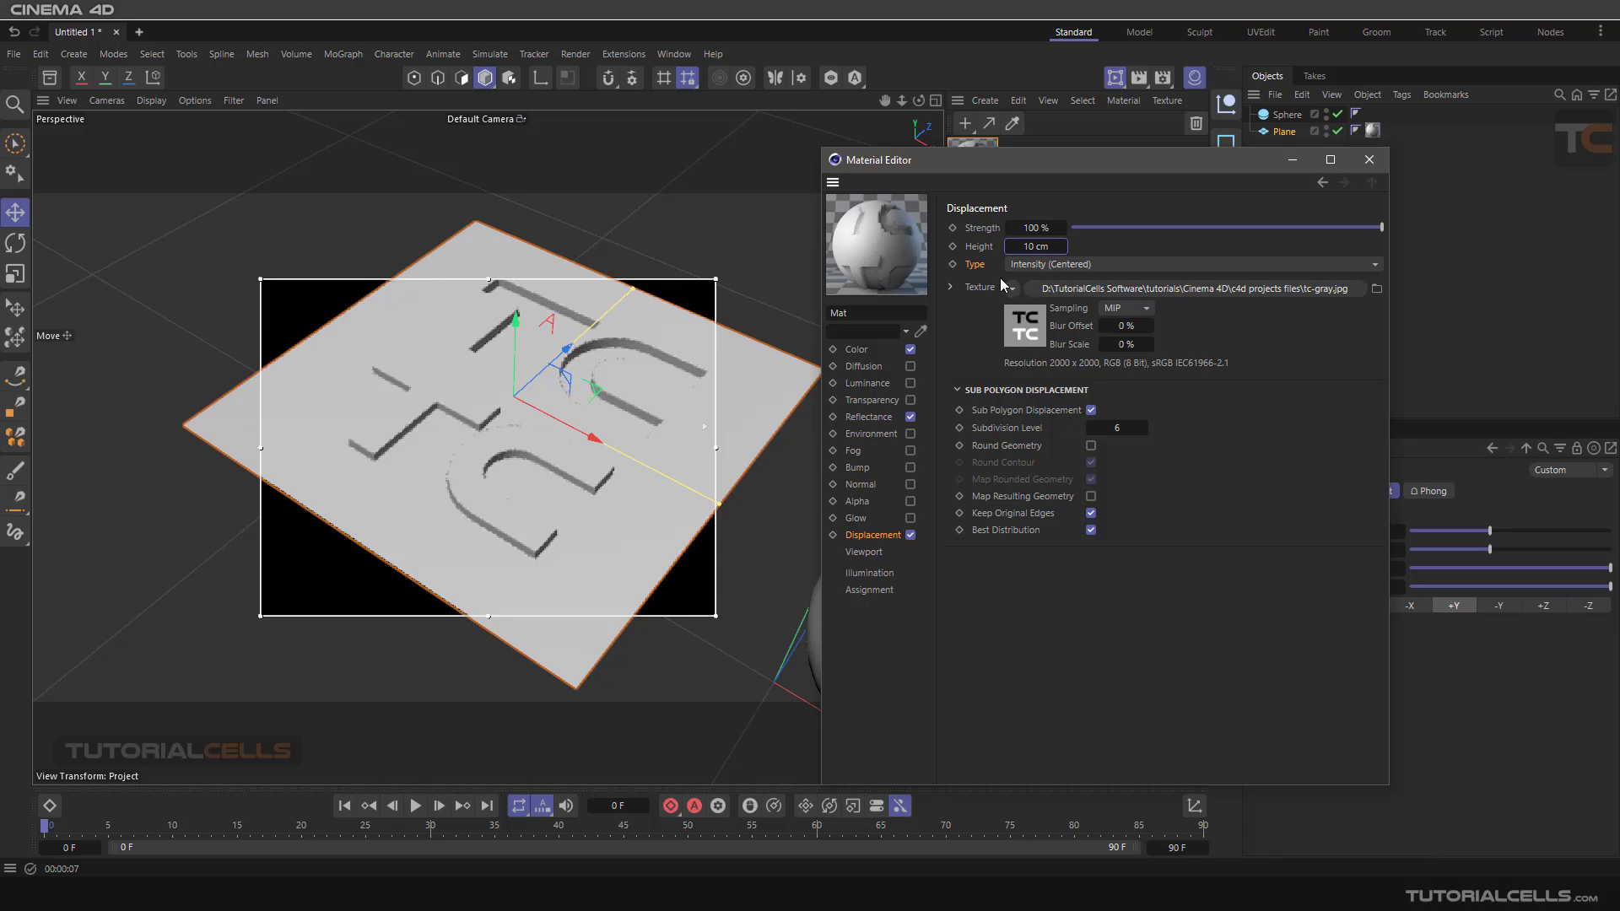
- Turn off the interactive render region and review the displacement type options and the example images open in Photos
left_click(1031, 269)
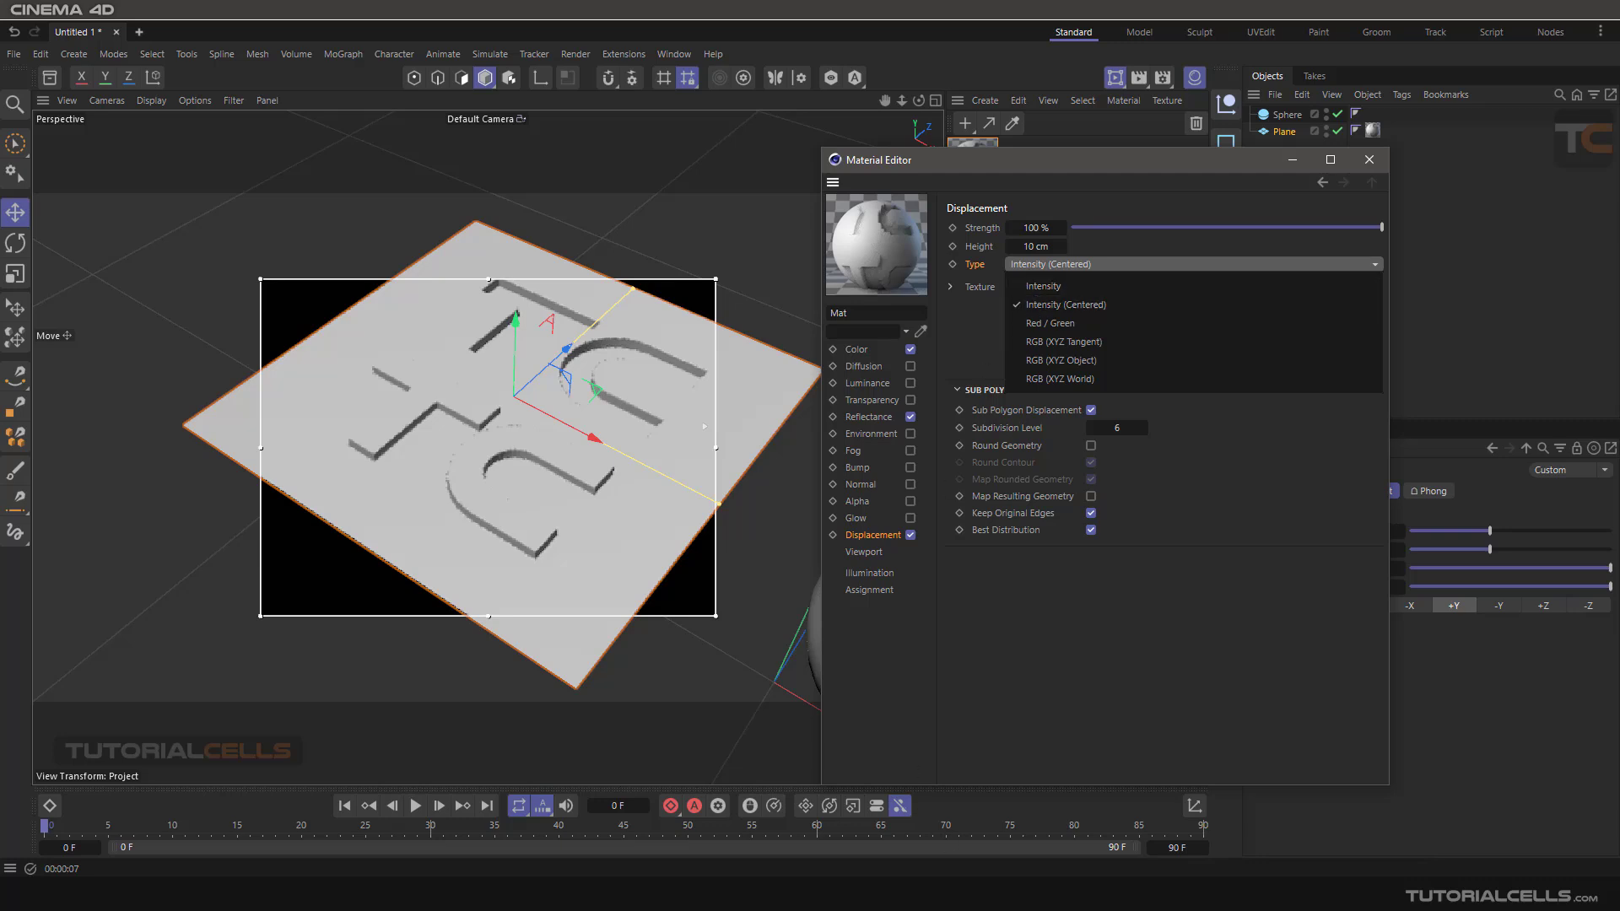
left_click(972, 894)
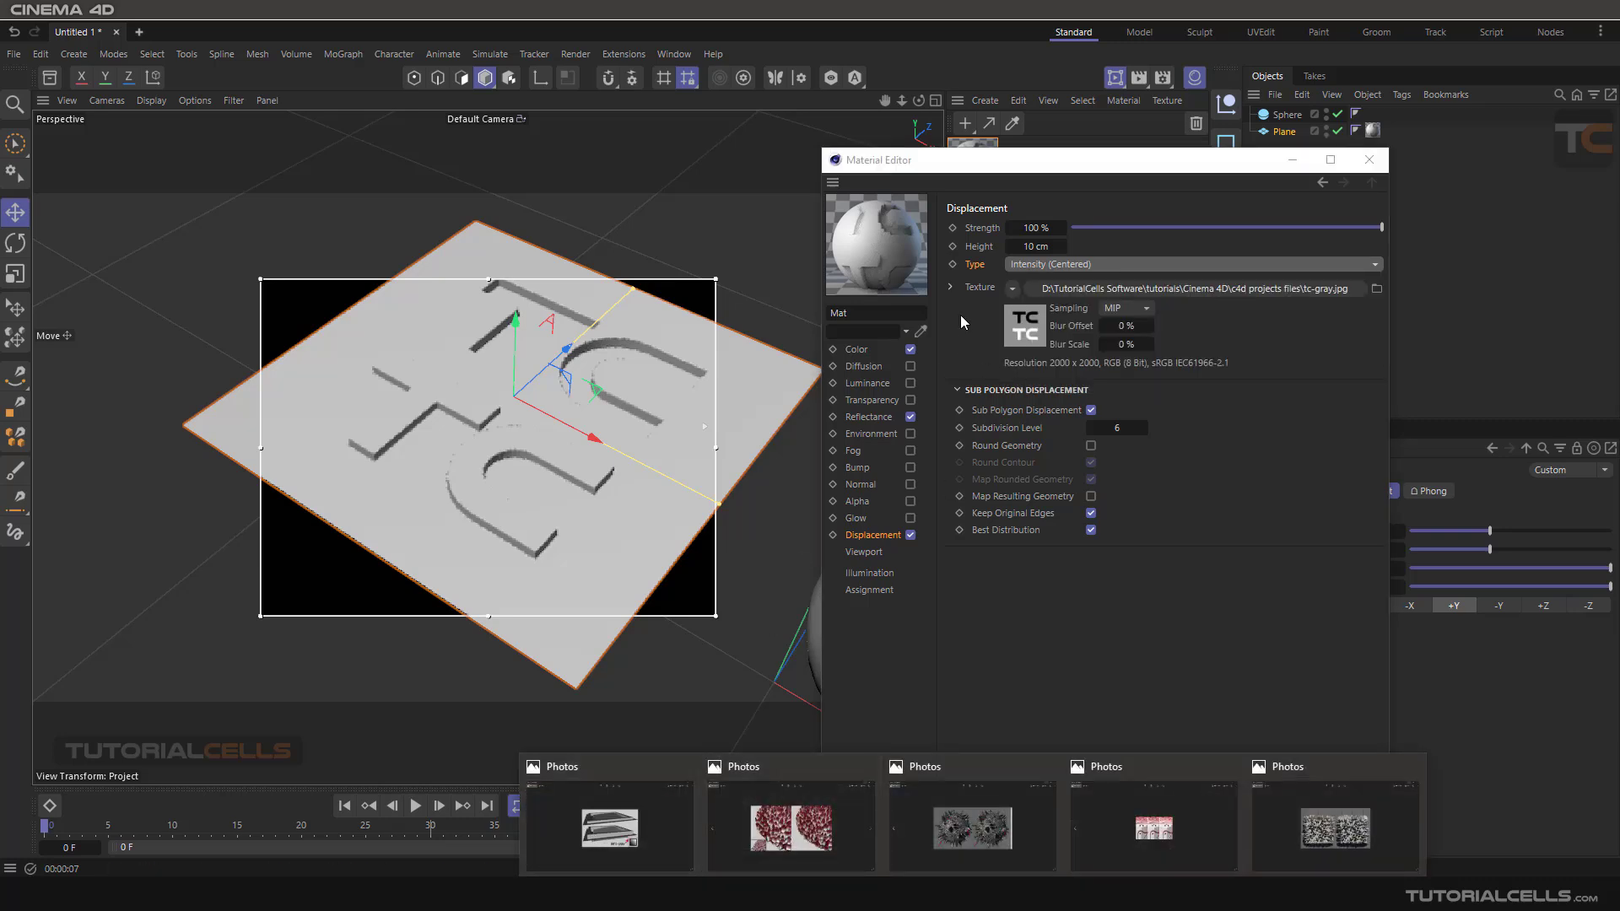
left_click(1123, 79)
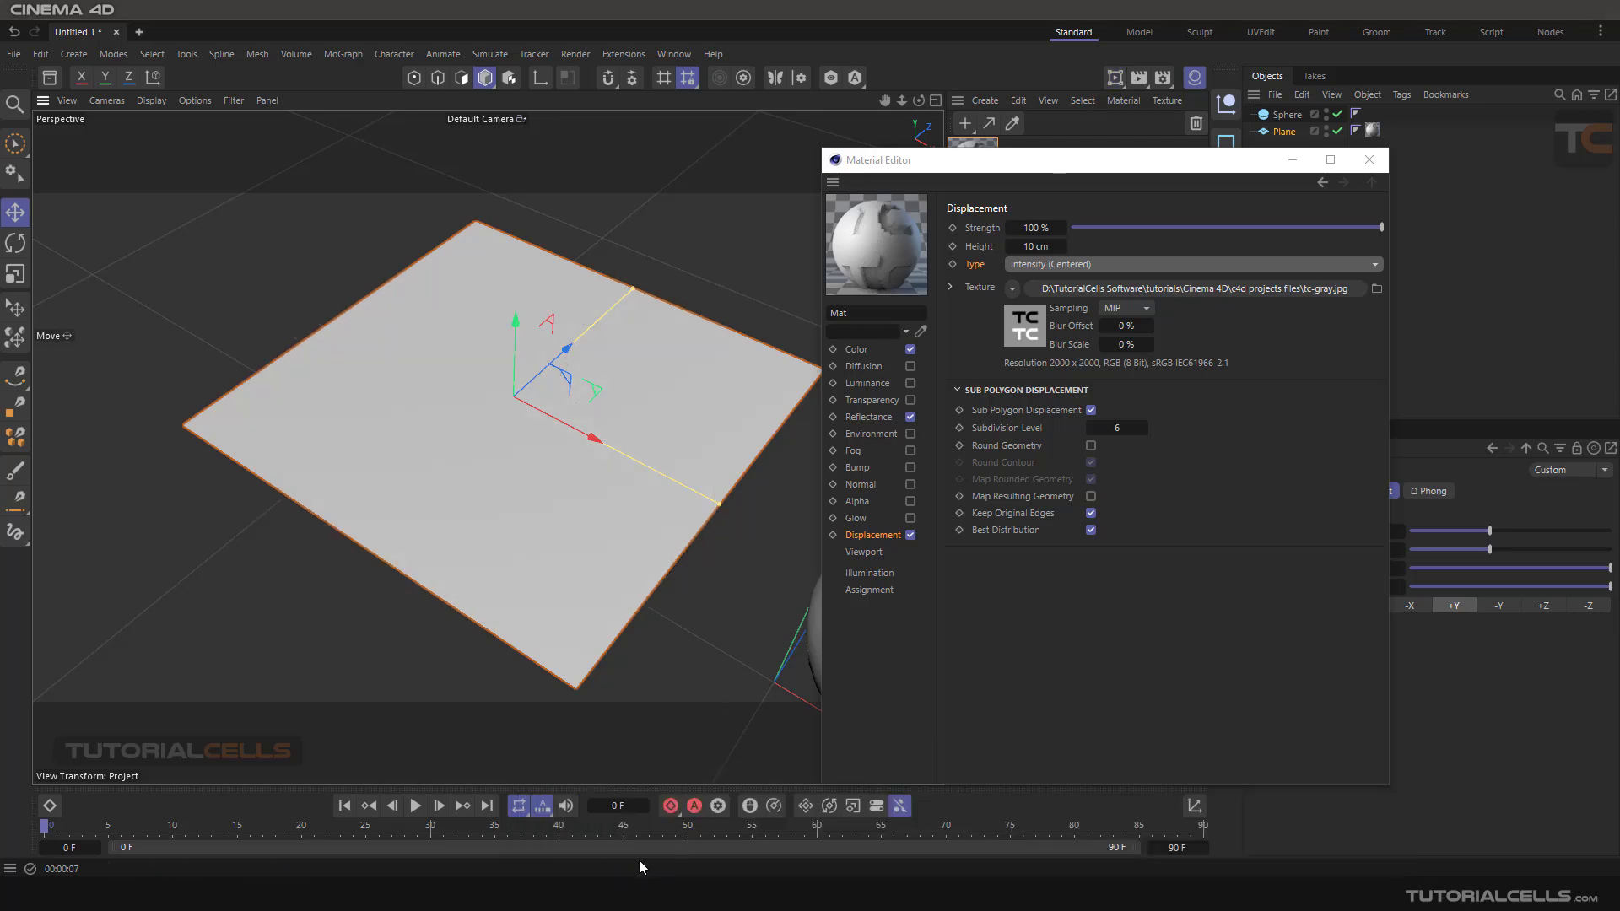
left_click_drag(613, 423, 620, 393, "alt")
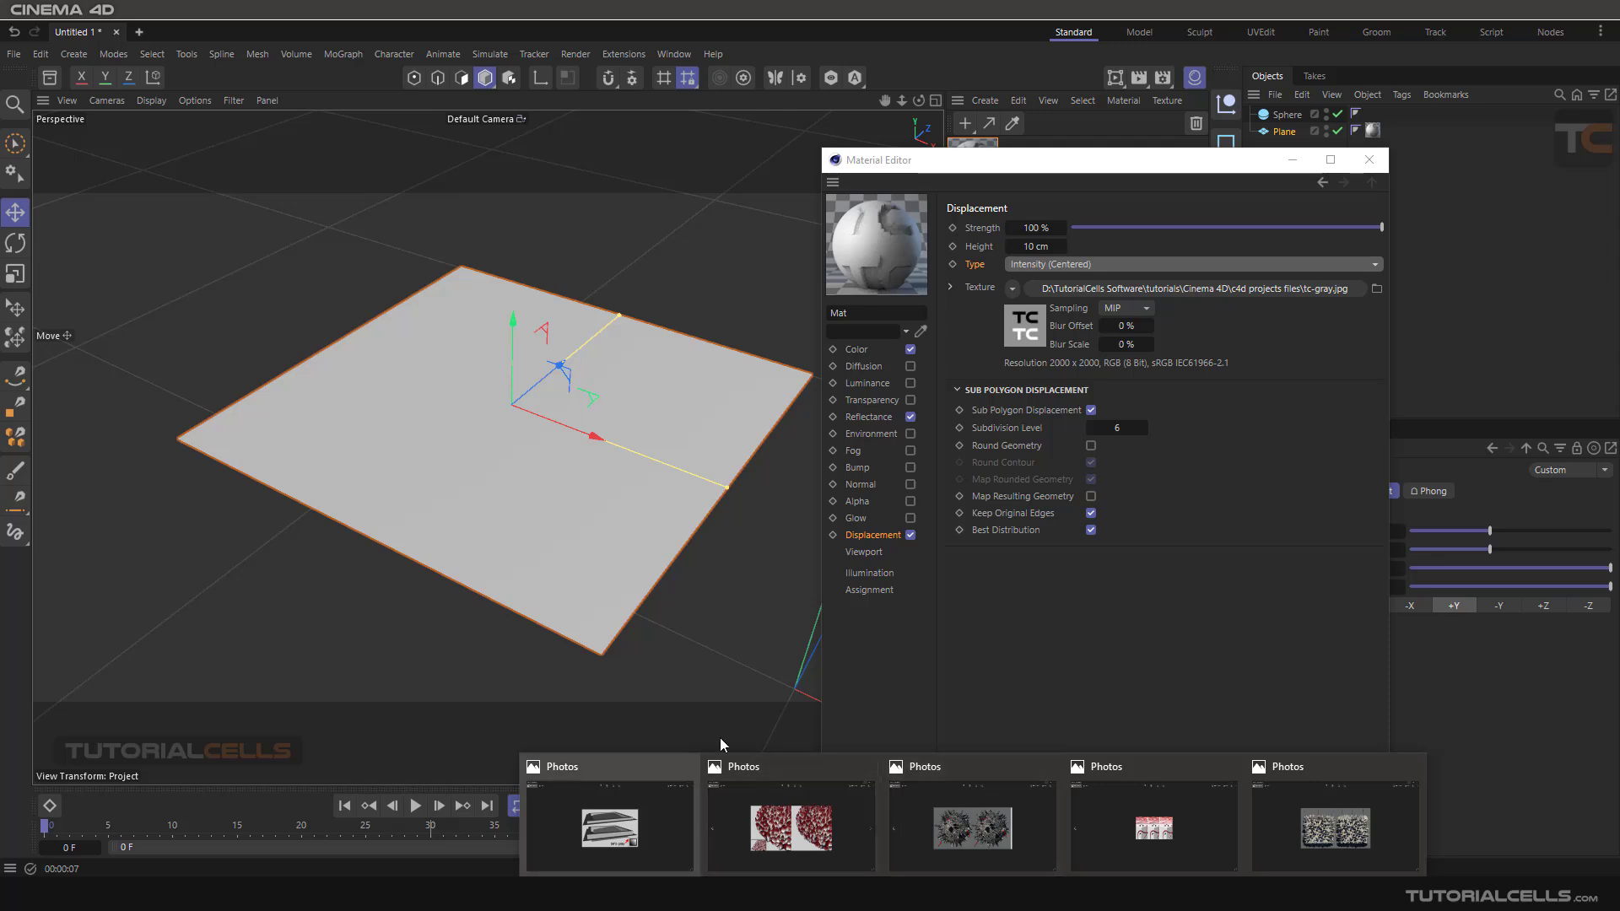
left_click(1038, 263)
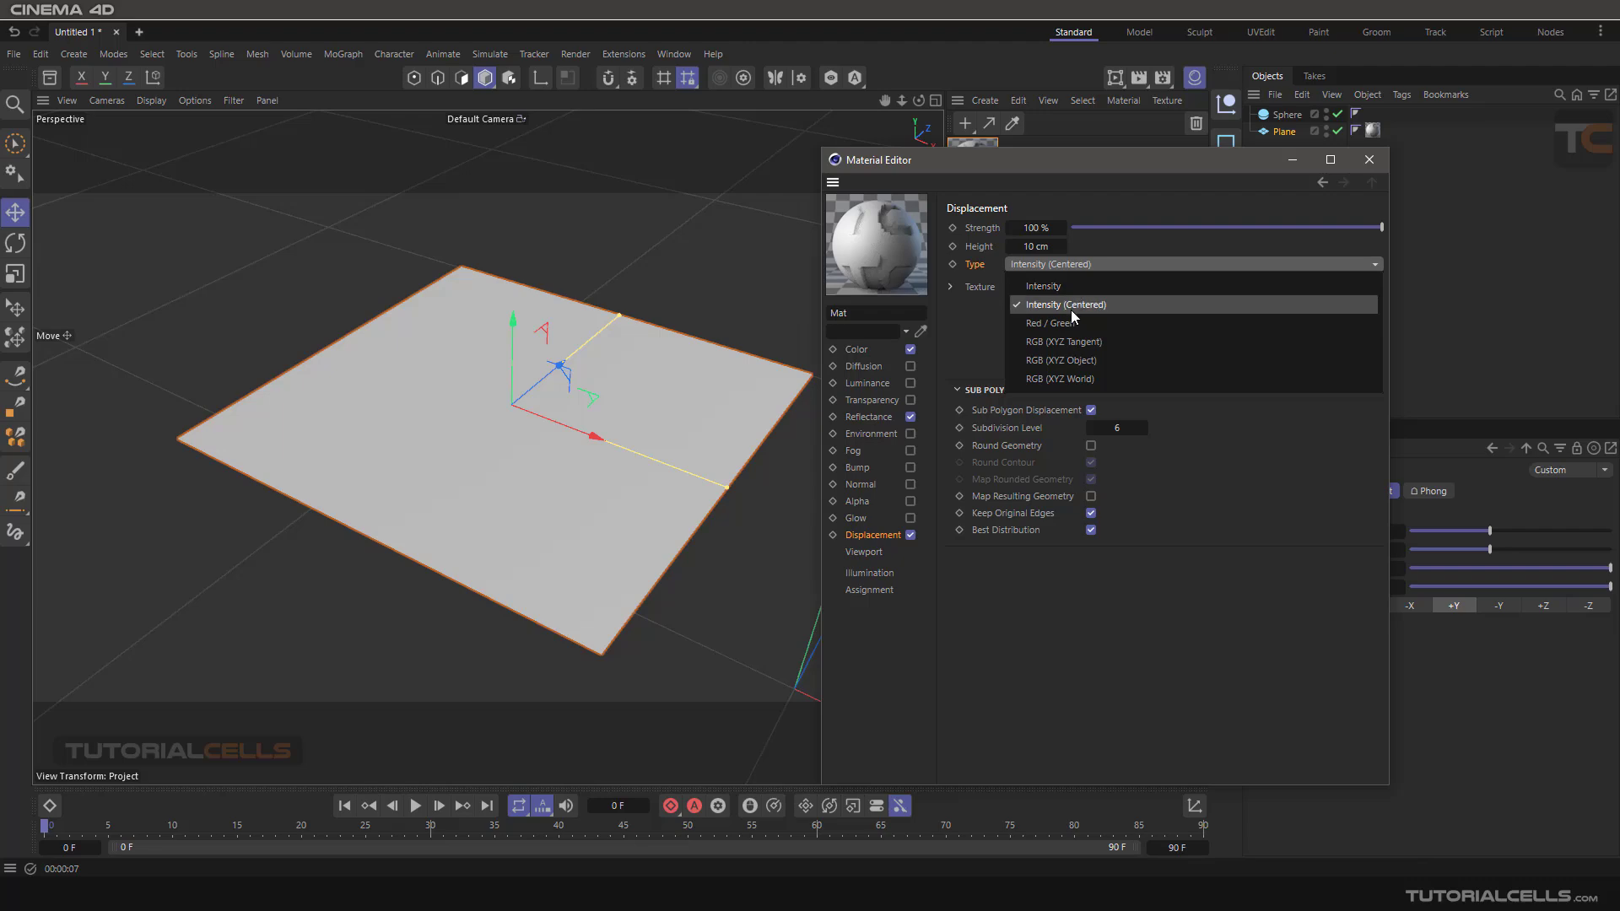
left_click(973, 895)
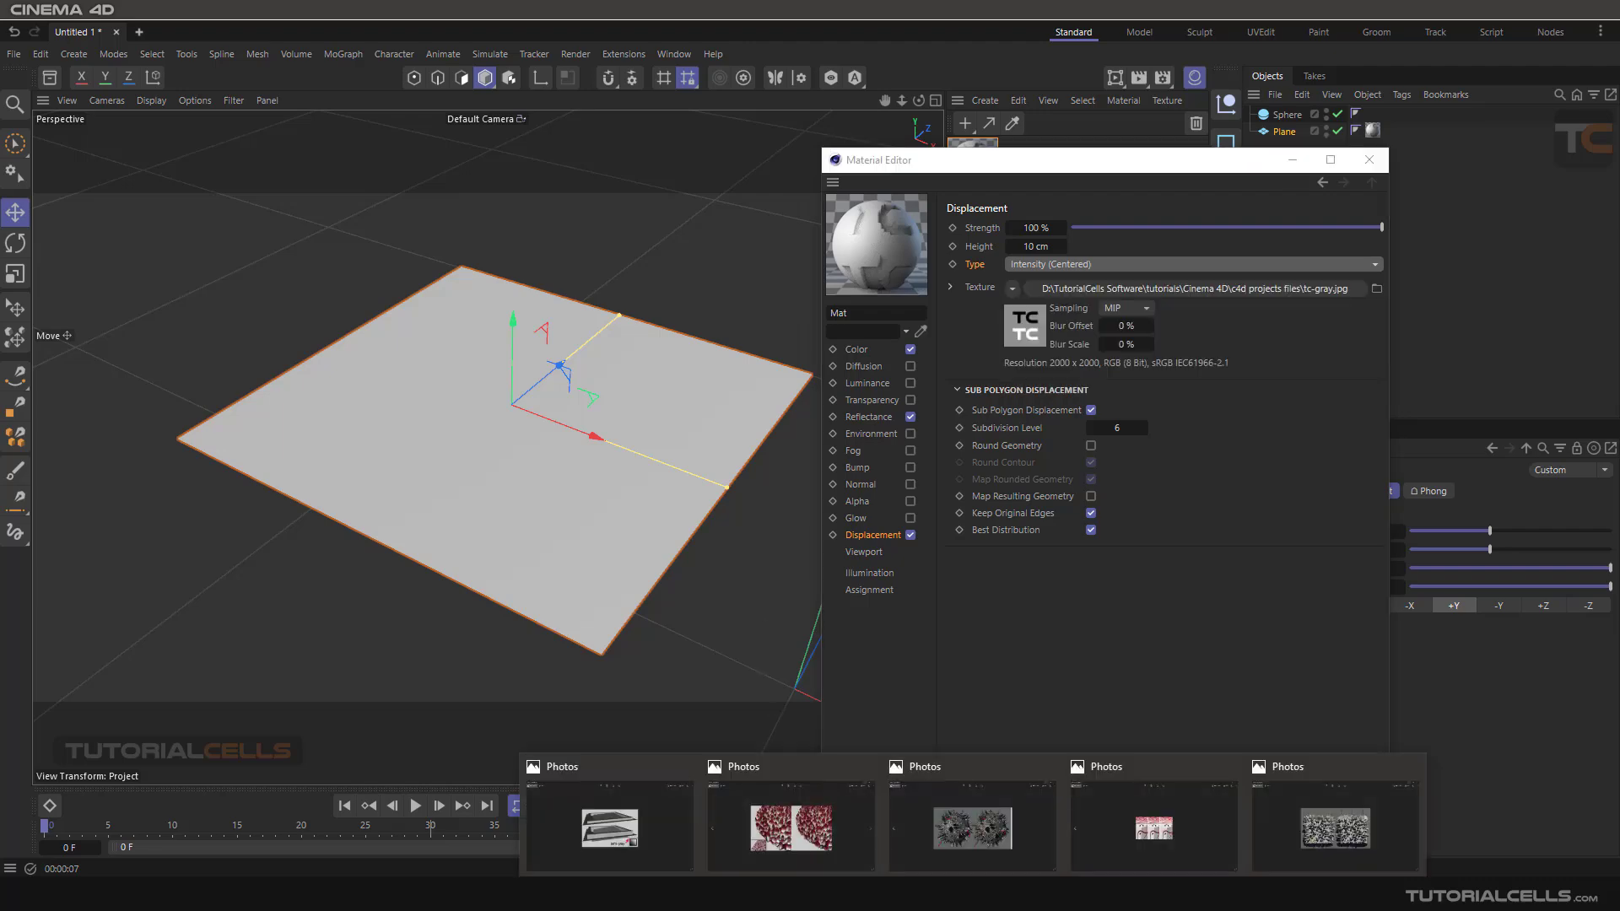
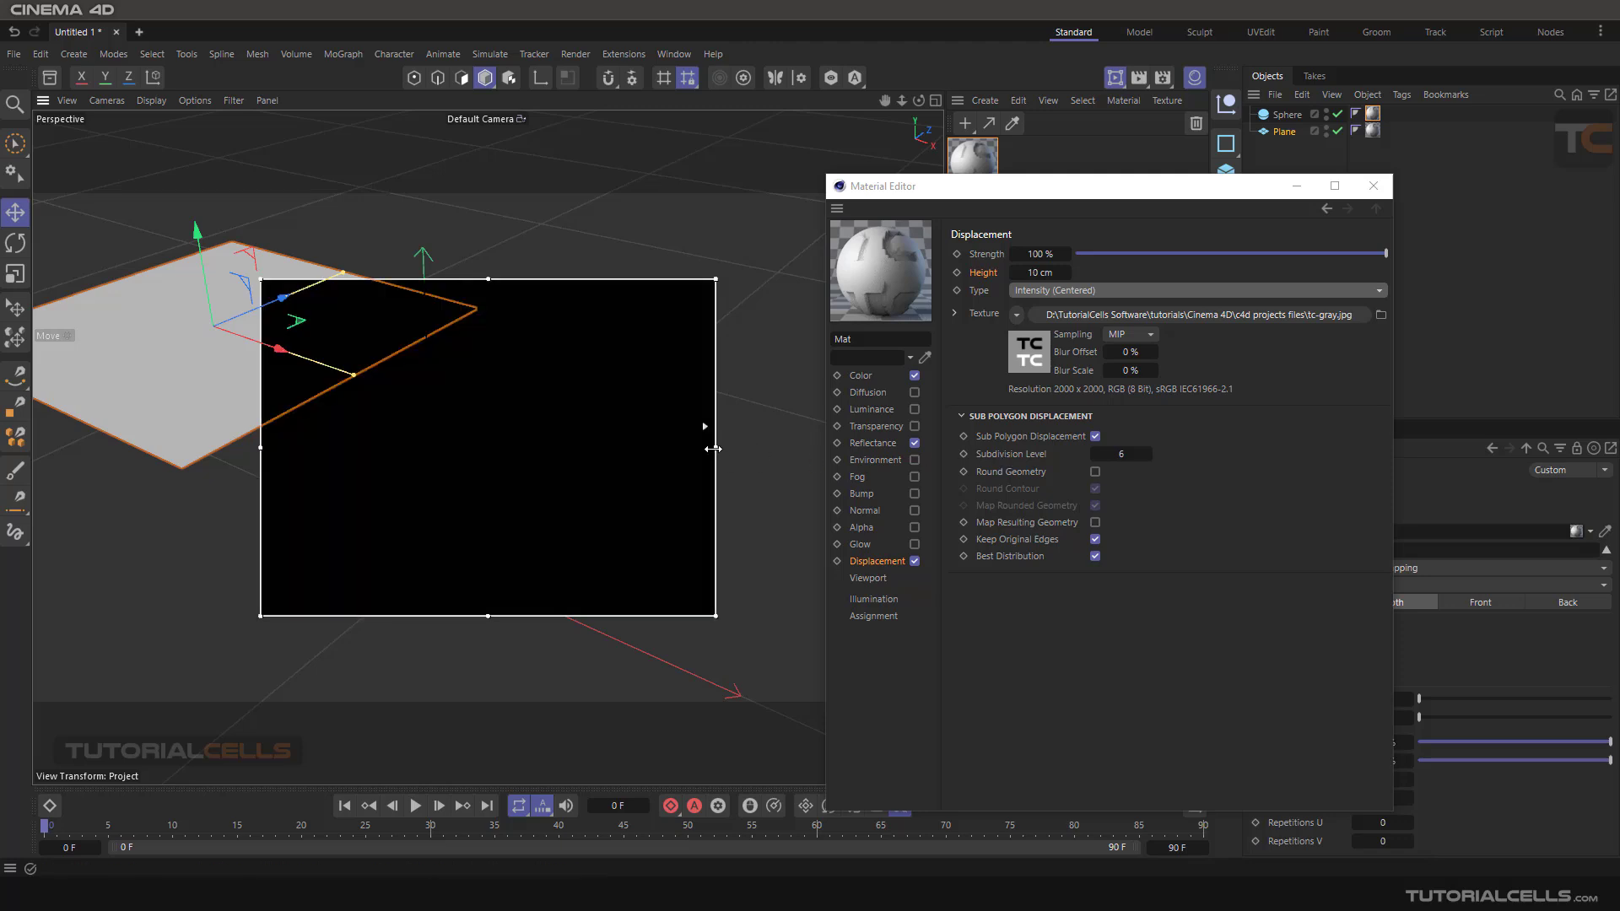
- Close the material editor and remove the Mat material tag from the sphere
left_click(762, 411)
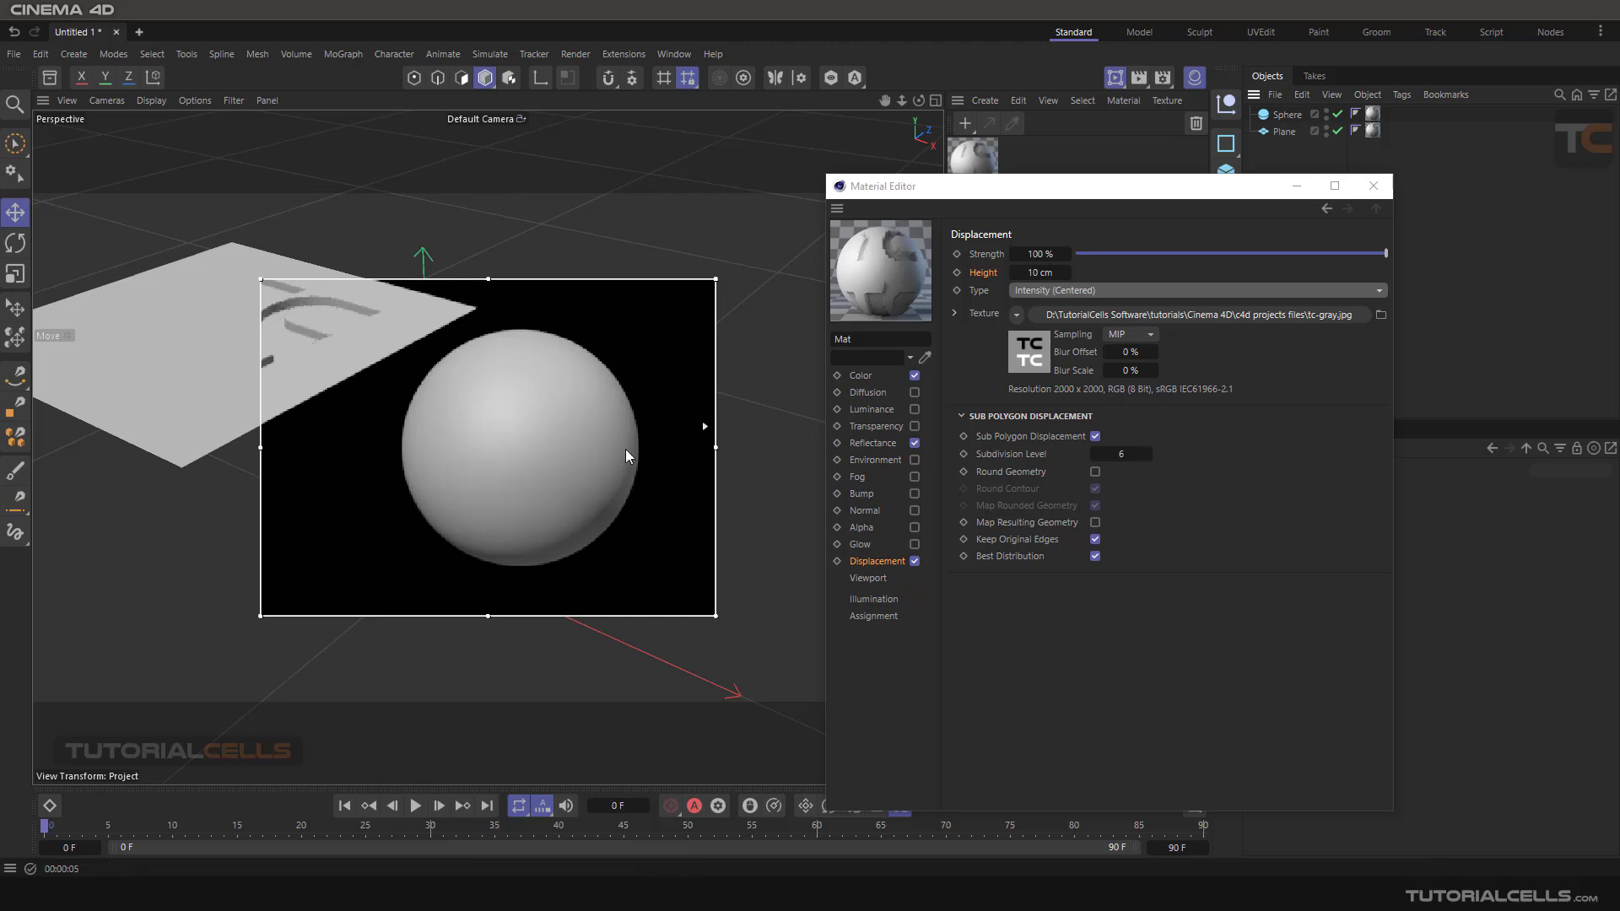
left_click_drag(1035, 192, 1004, 181)
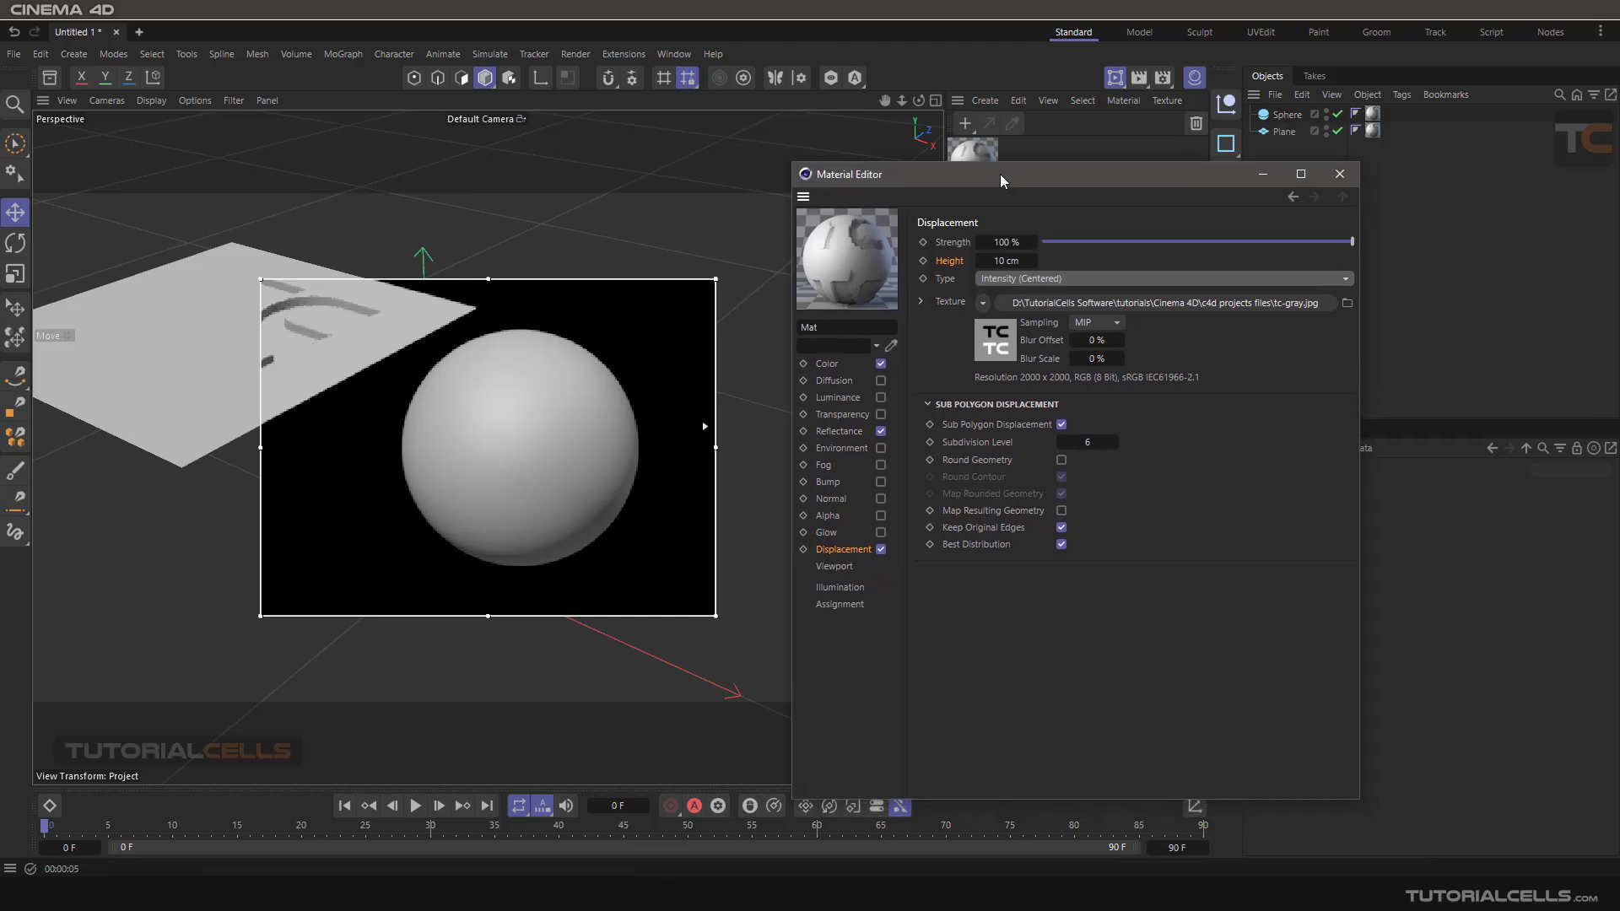
left_click(1343, 174)
left_click(1287, 115)
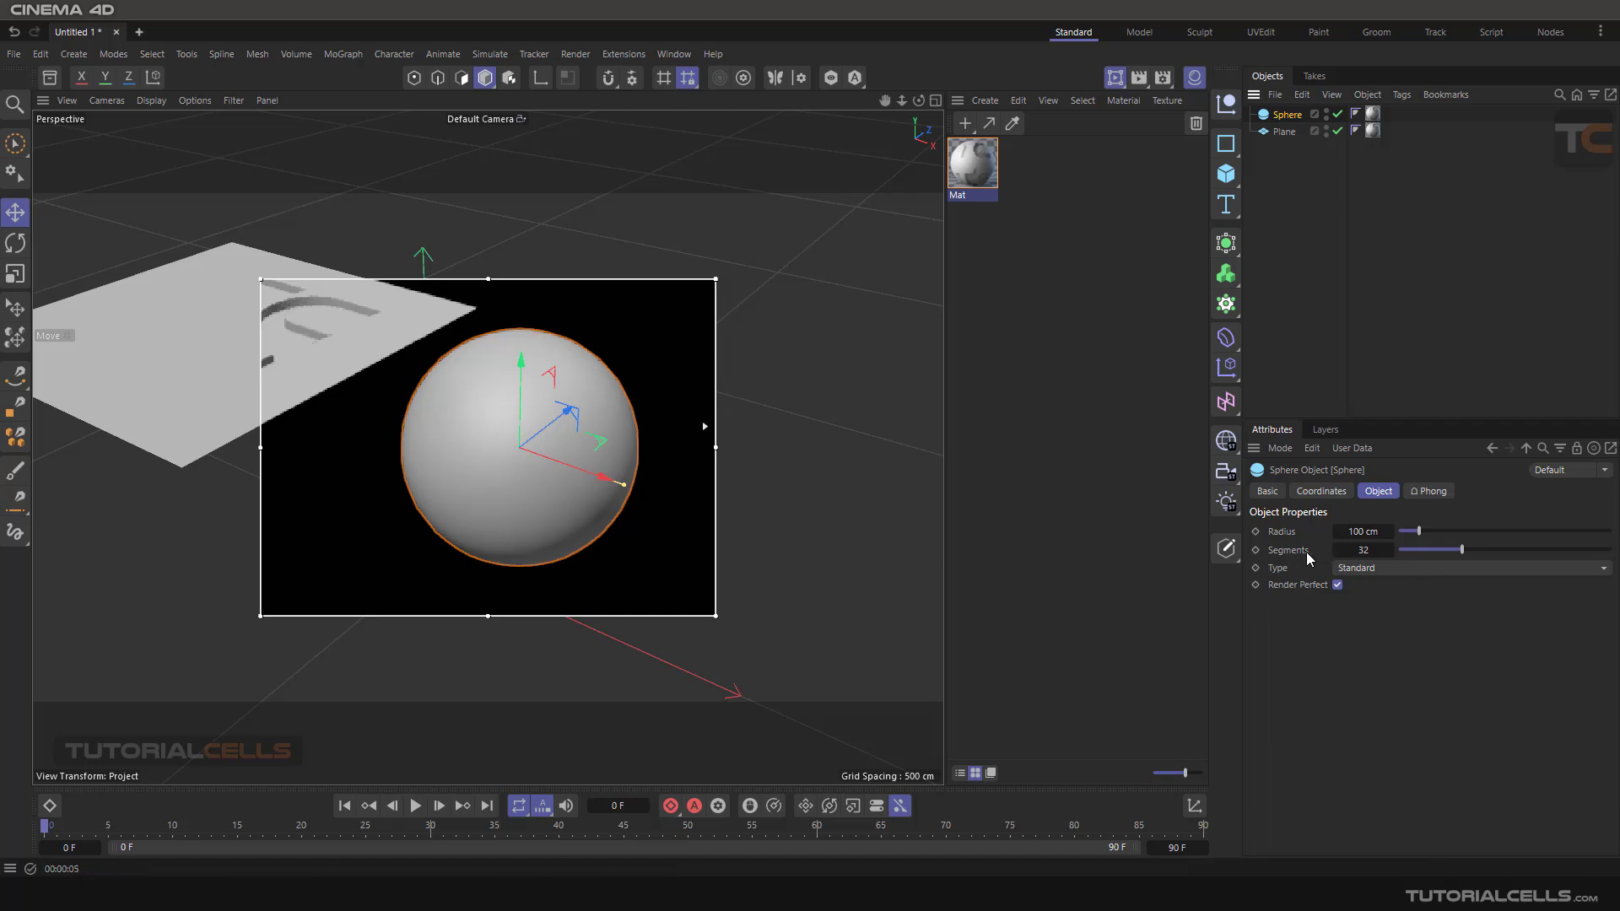
left_click(1374, 117)
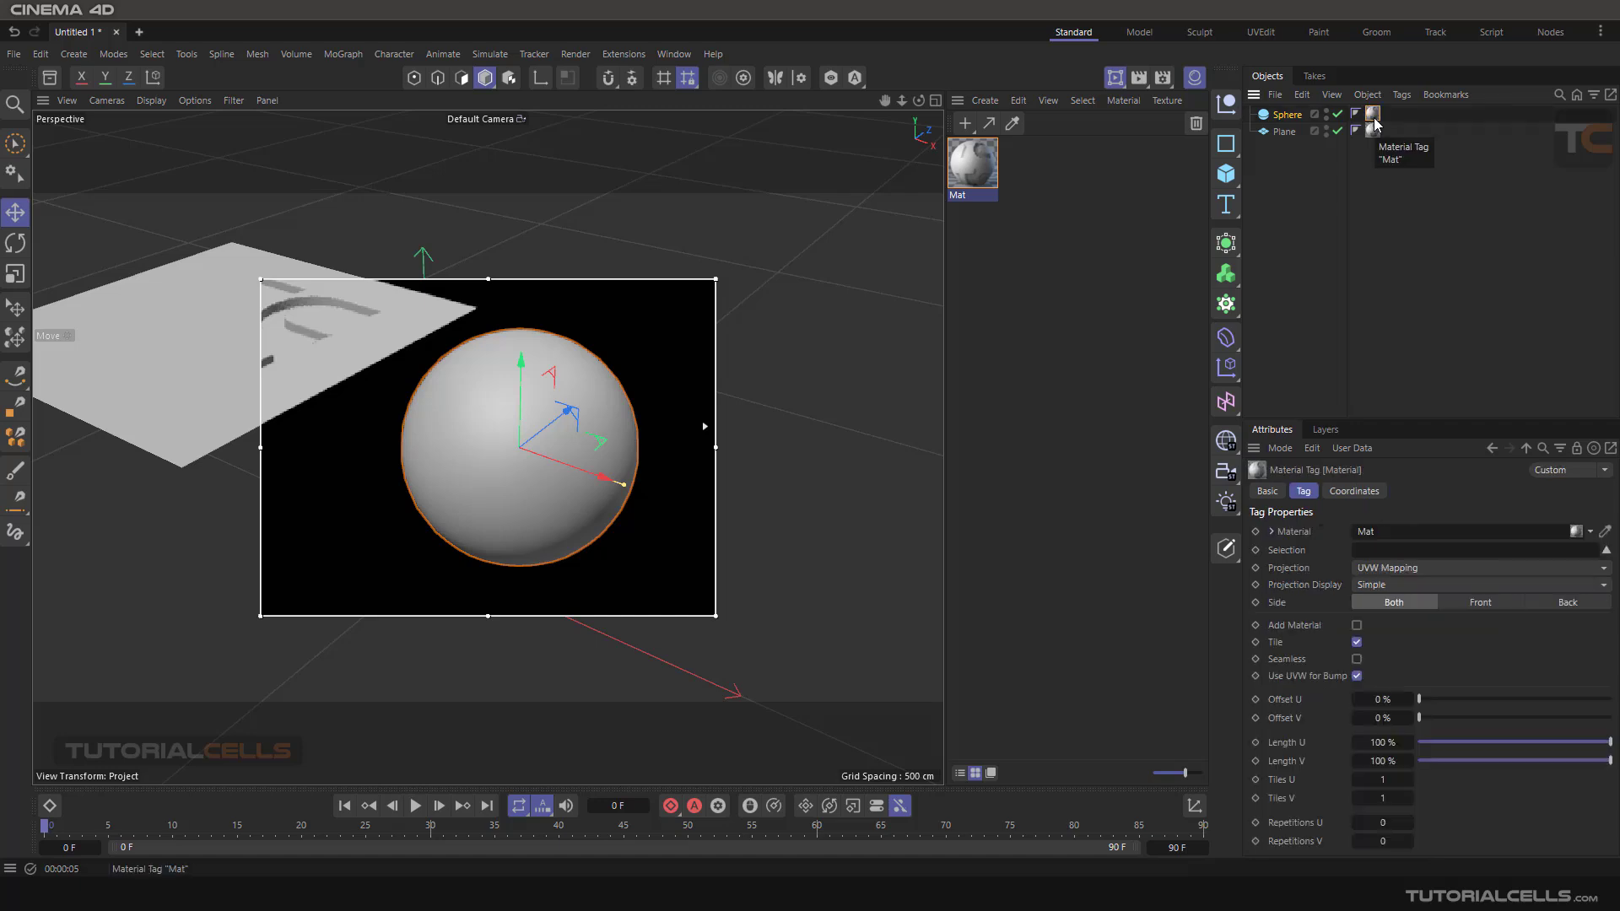
left_click_drag(1373, 122, 1372, 131)
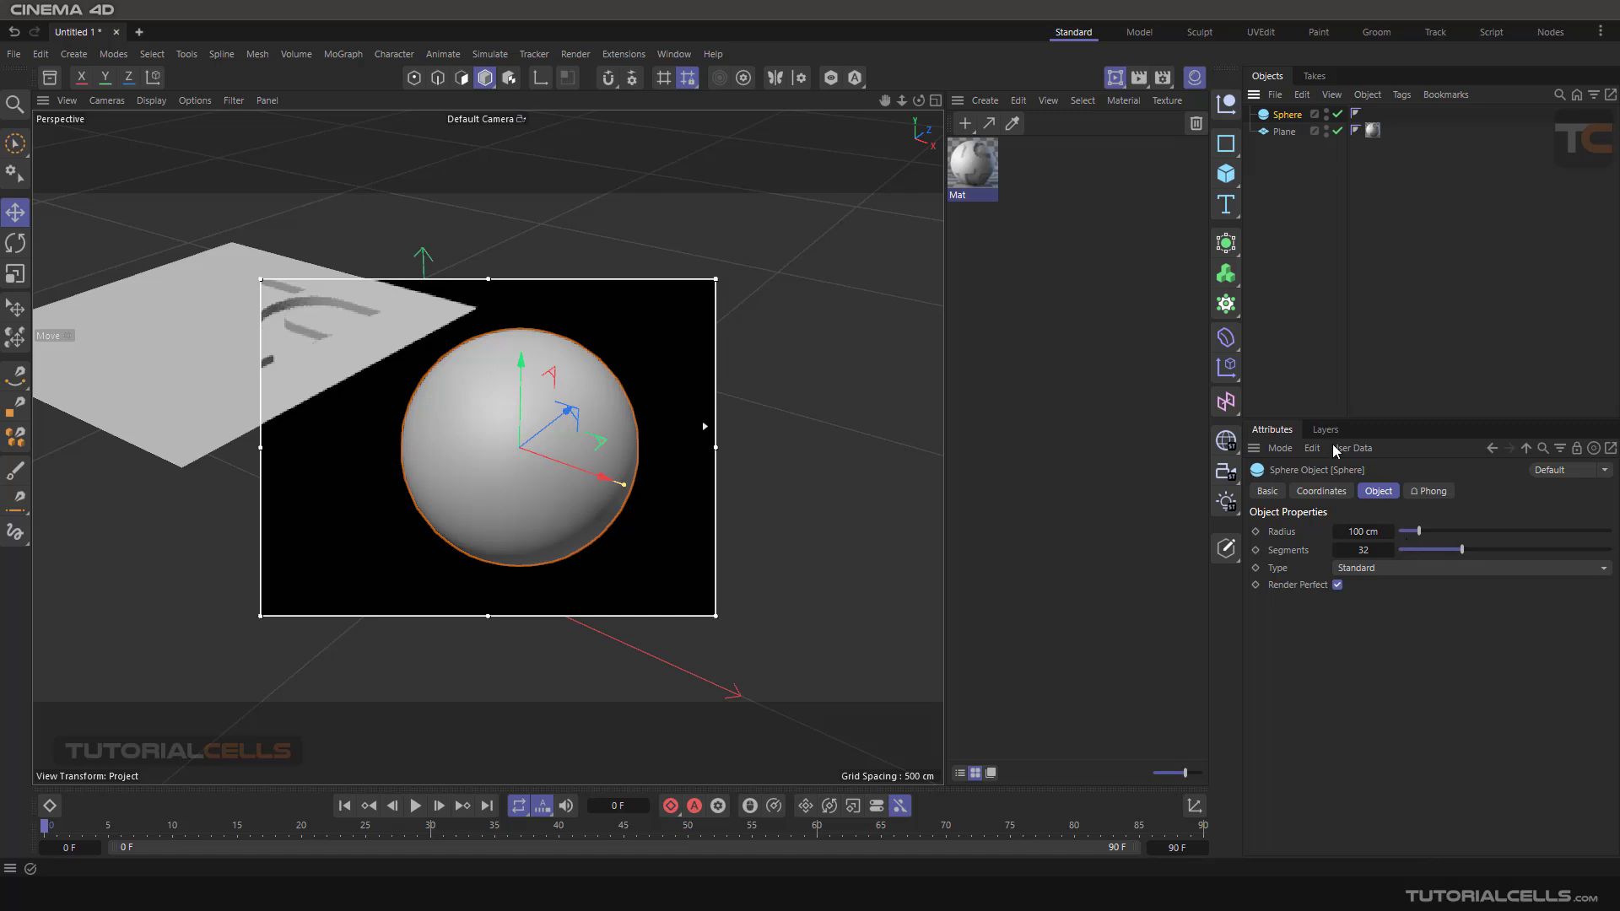
- Reduce the sphere's segments to 7
left_click(1115, 80)
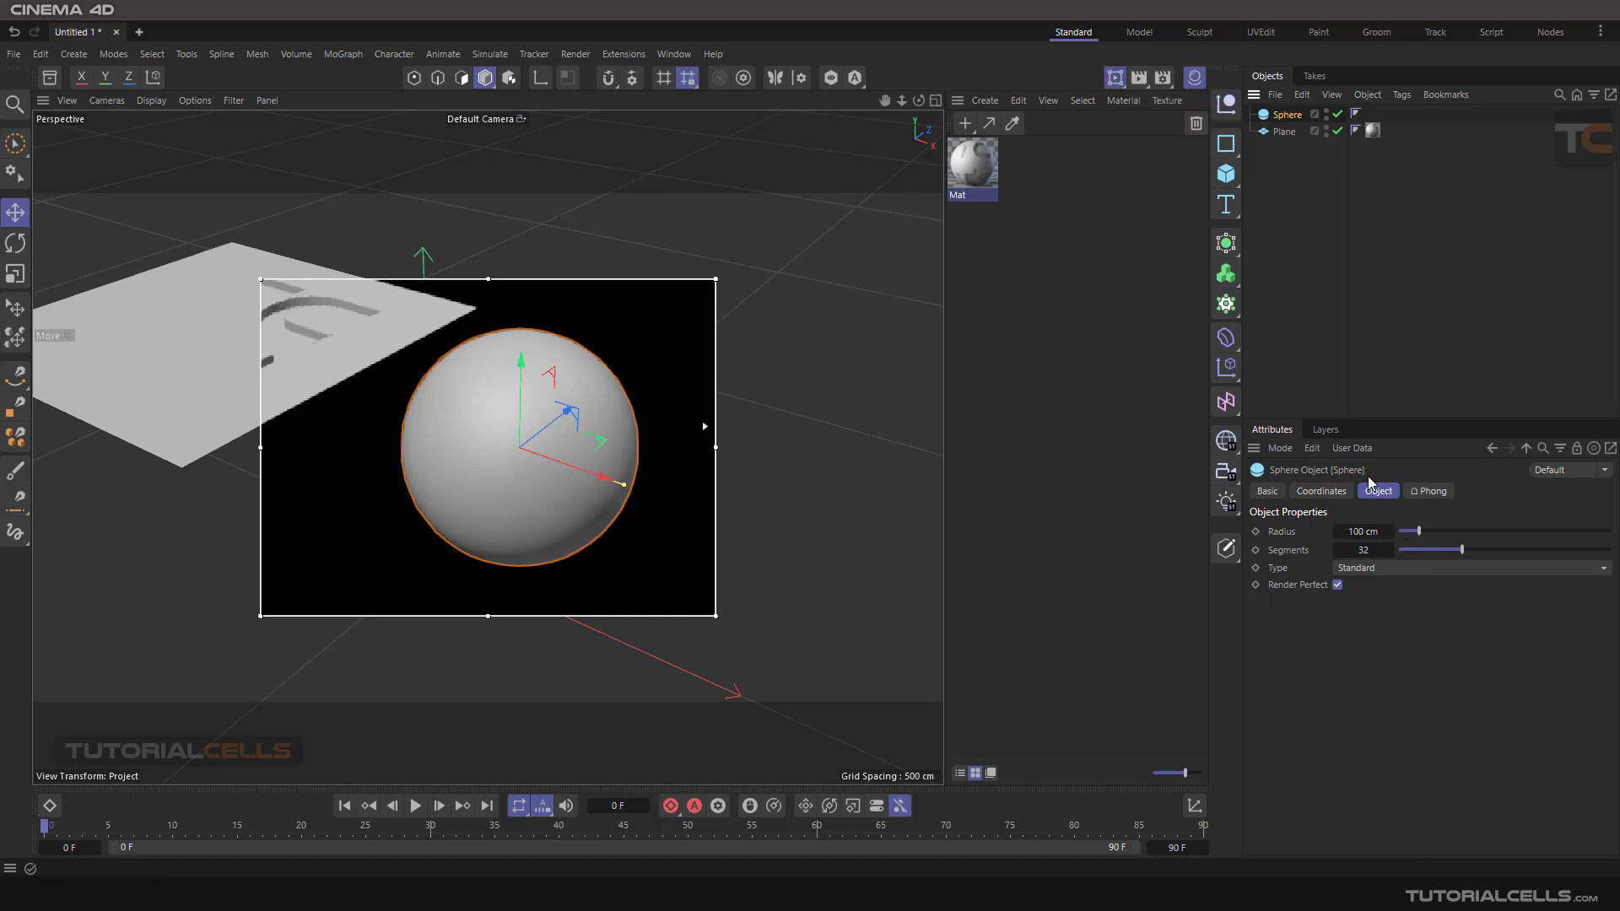
left_click(1416, 550)
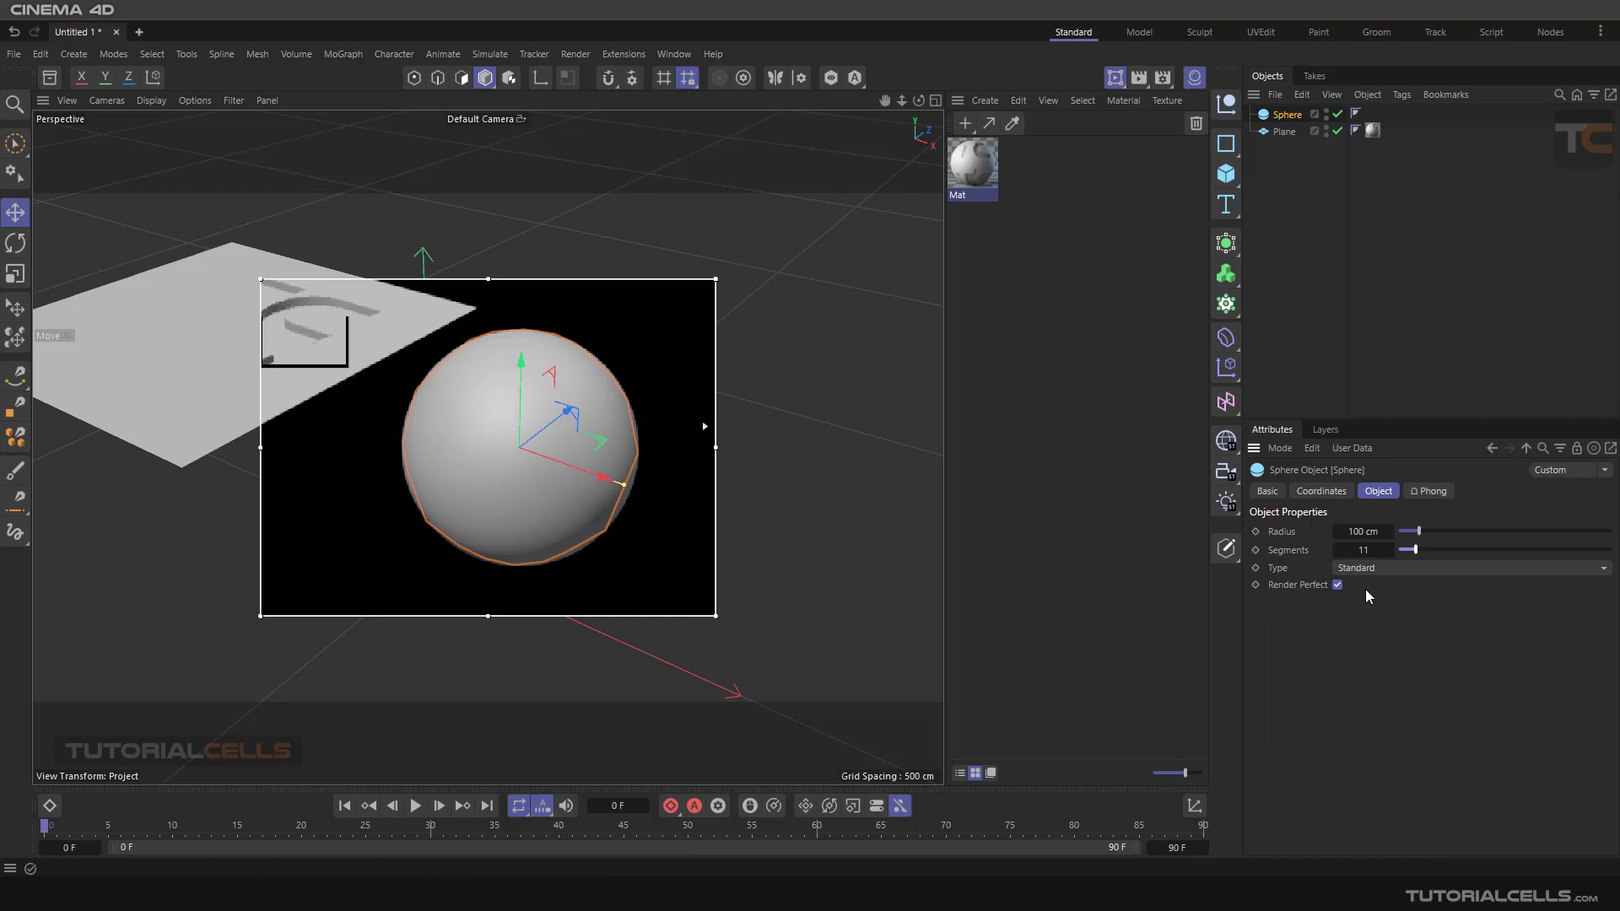
left_click_drag(1418, 555, 1405, 554)
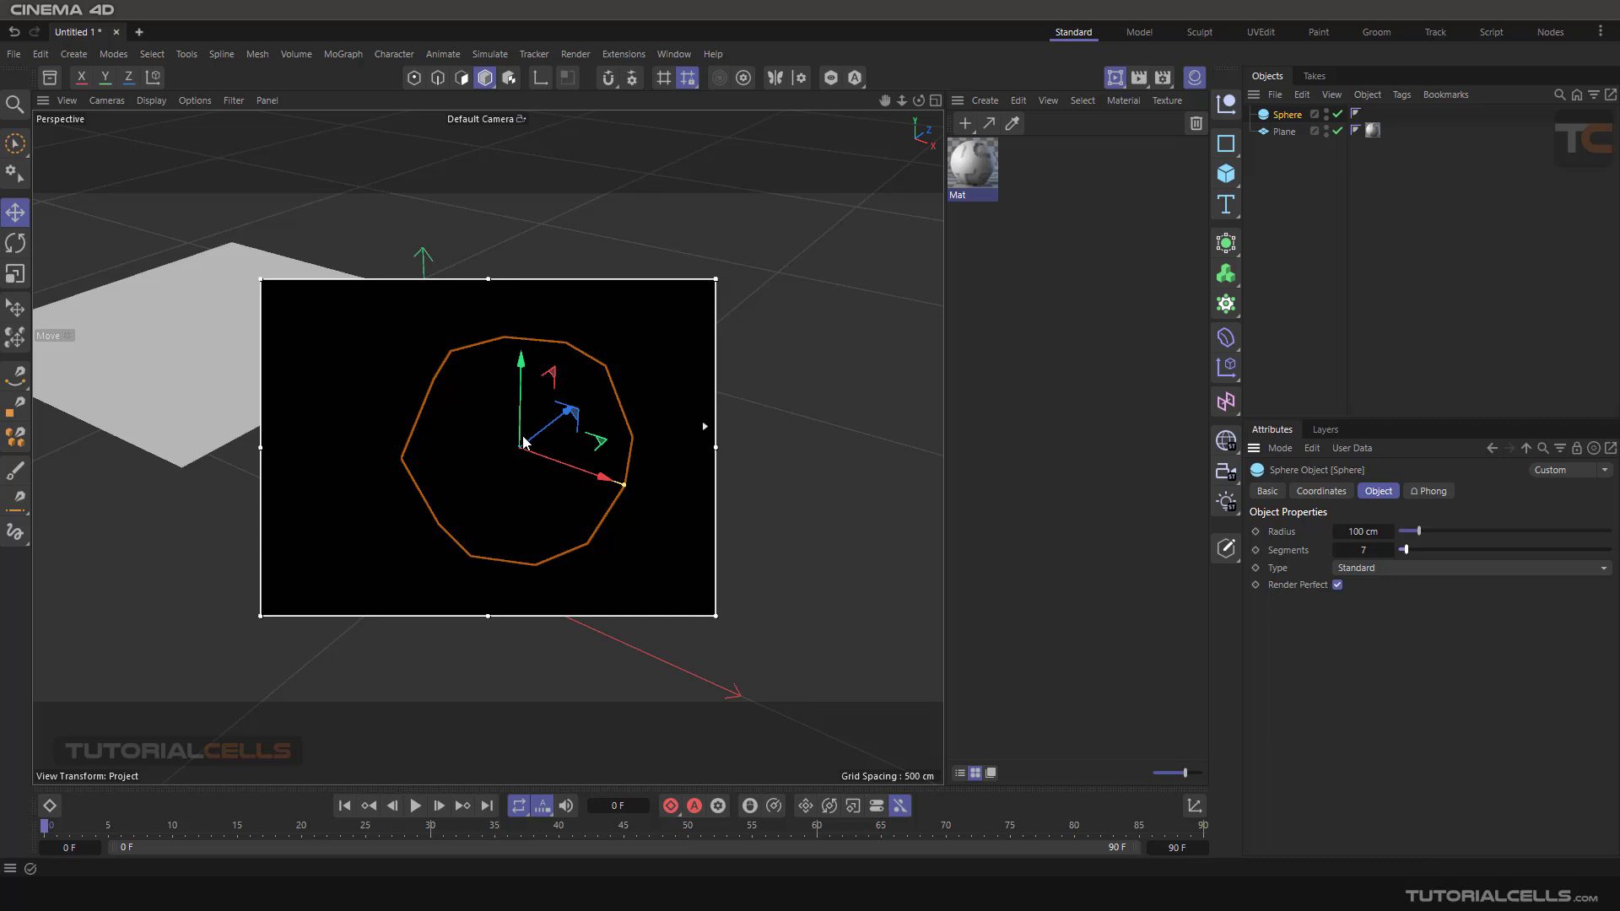
- Remove the Mat material tag from the plane
left_click(1260, 231)
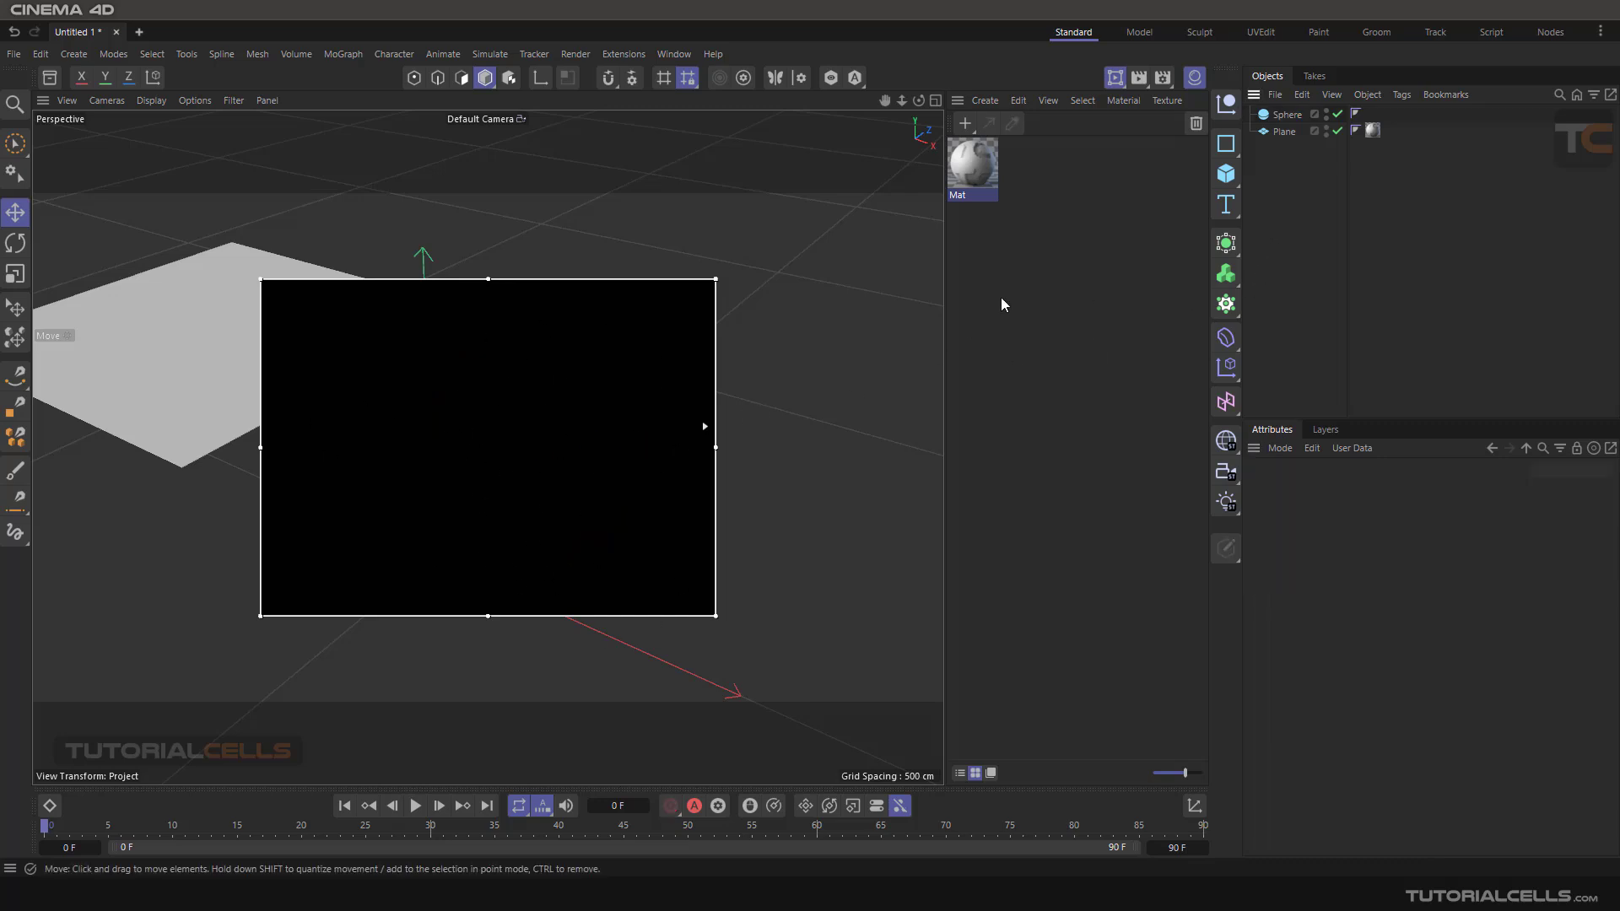
left_click(1373, 130)
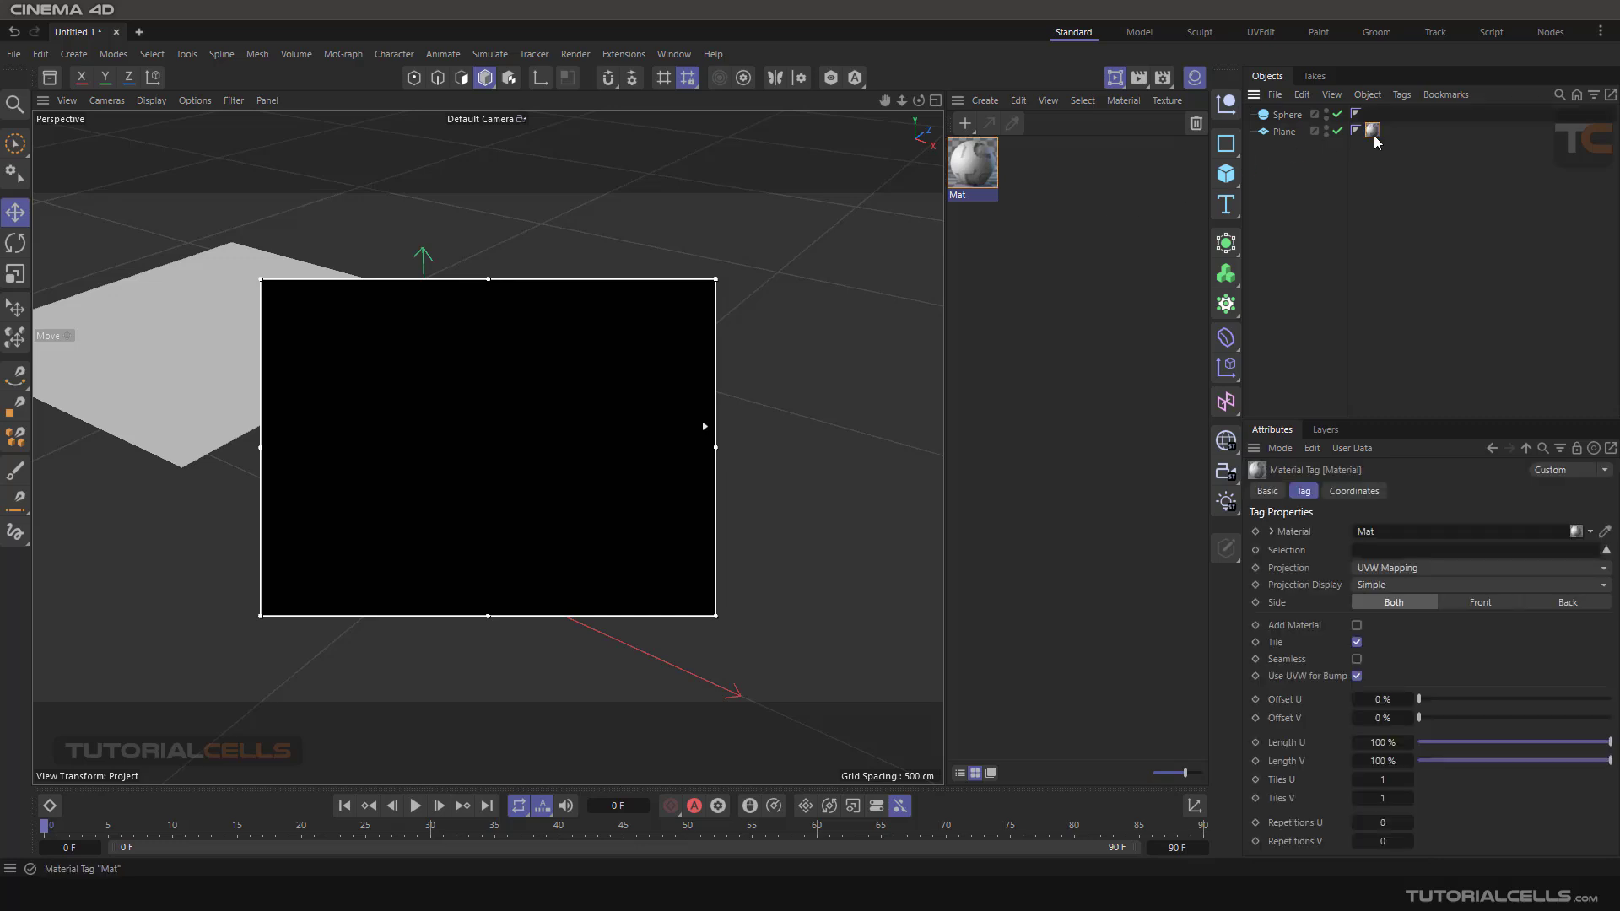
key("Delete")
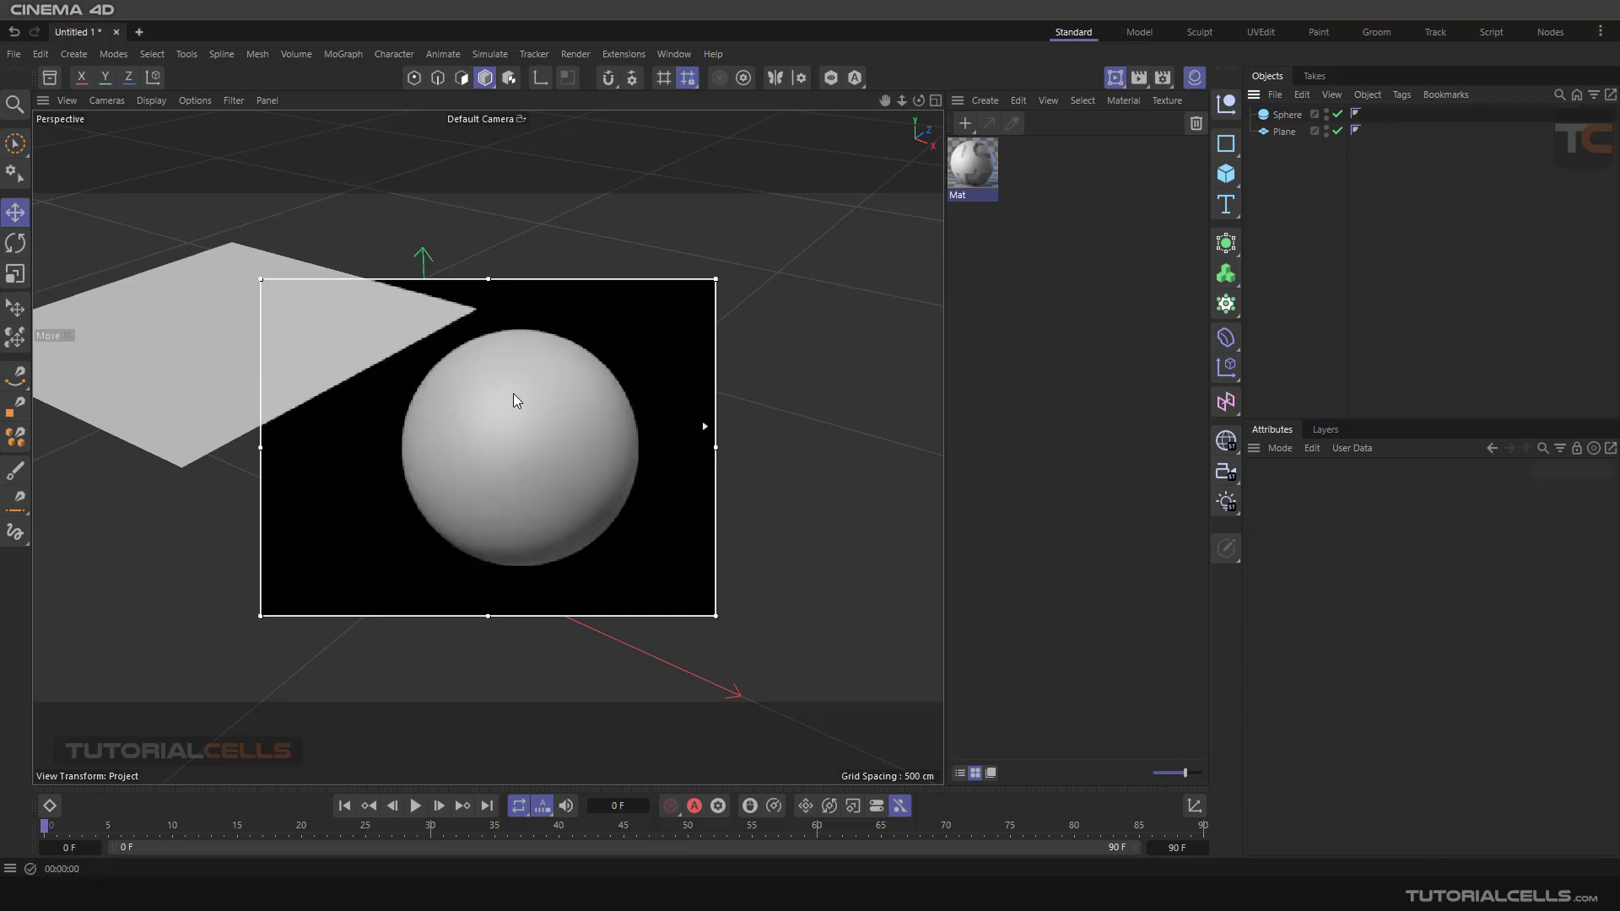
- Disable Render Perfect on the sphere and set its segments to 43
left_click(1296, 115)
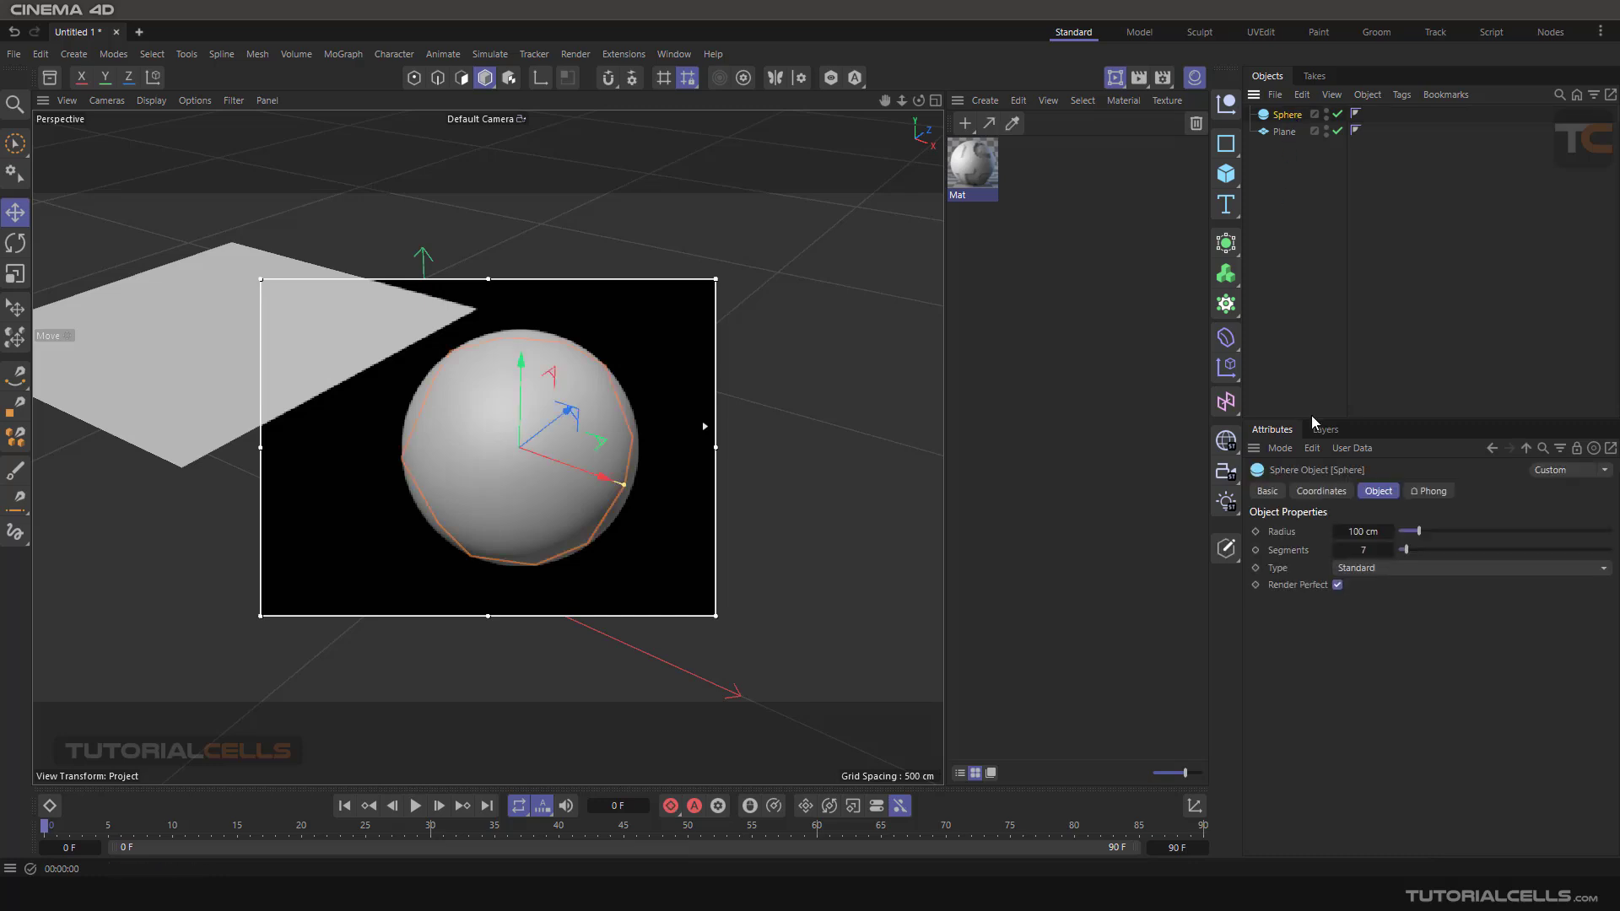
left_click(1338, 588)
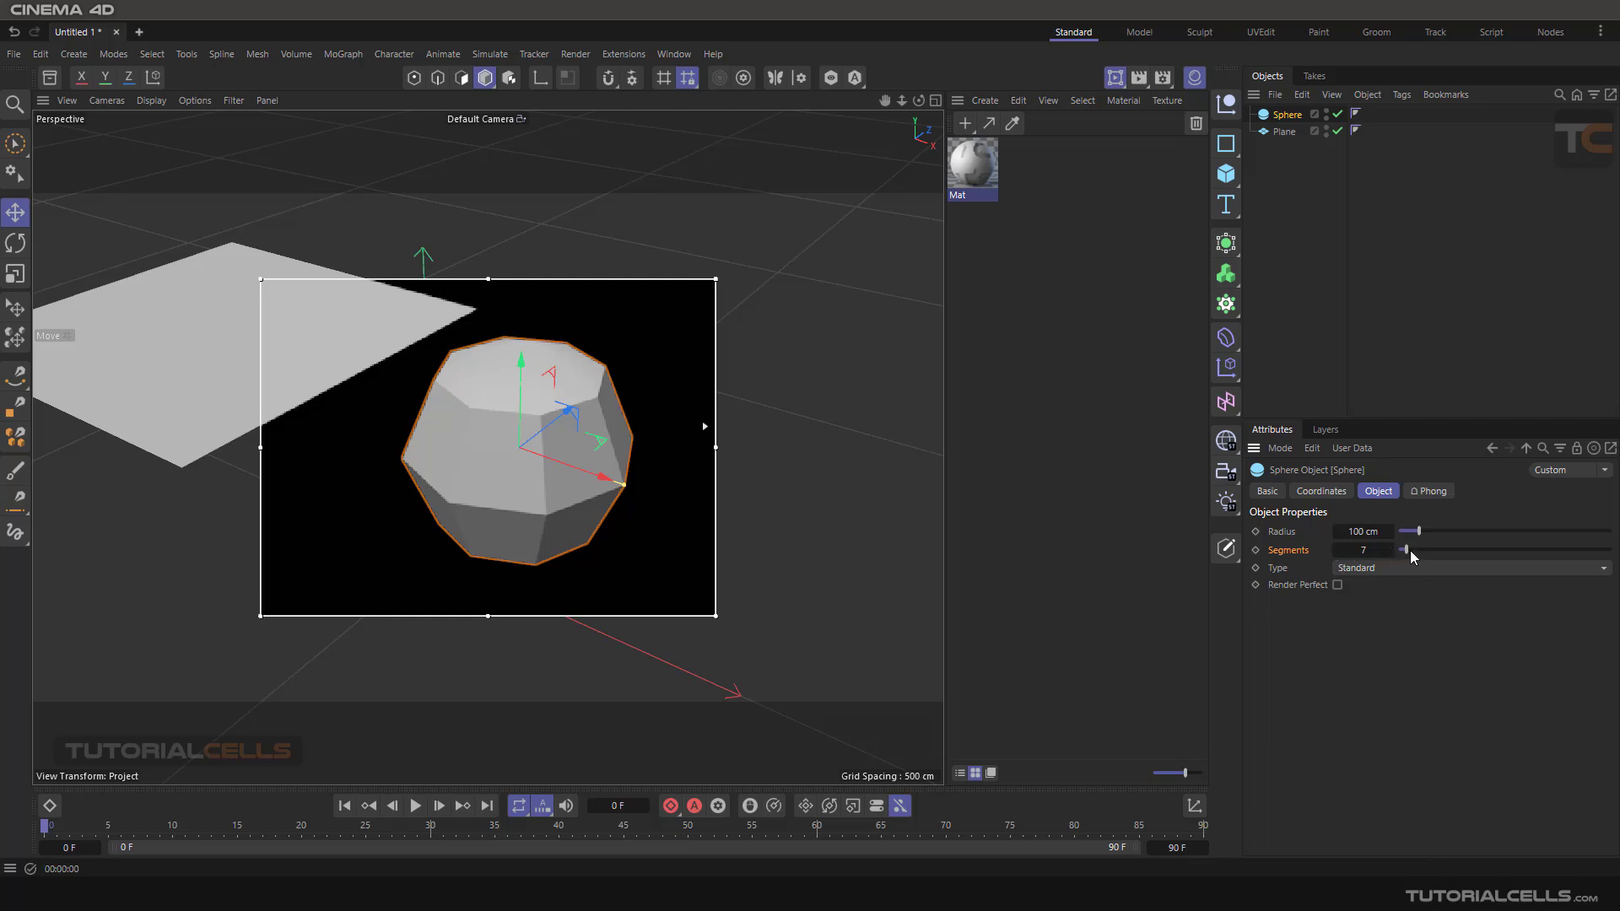
left_click_drag(1411, 553, 1489, 562)
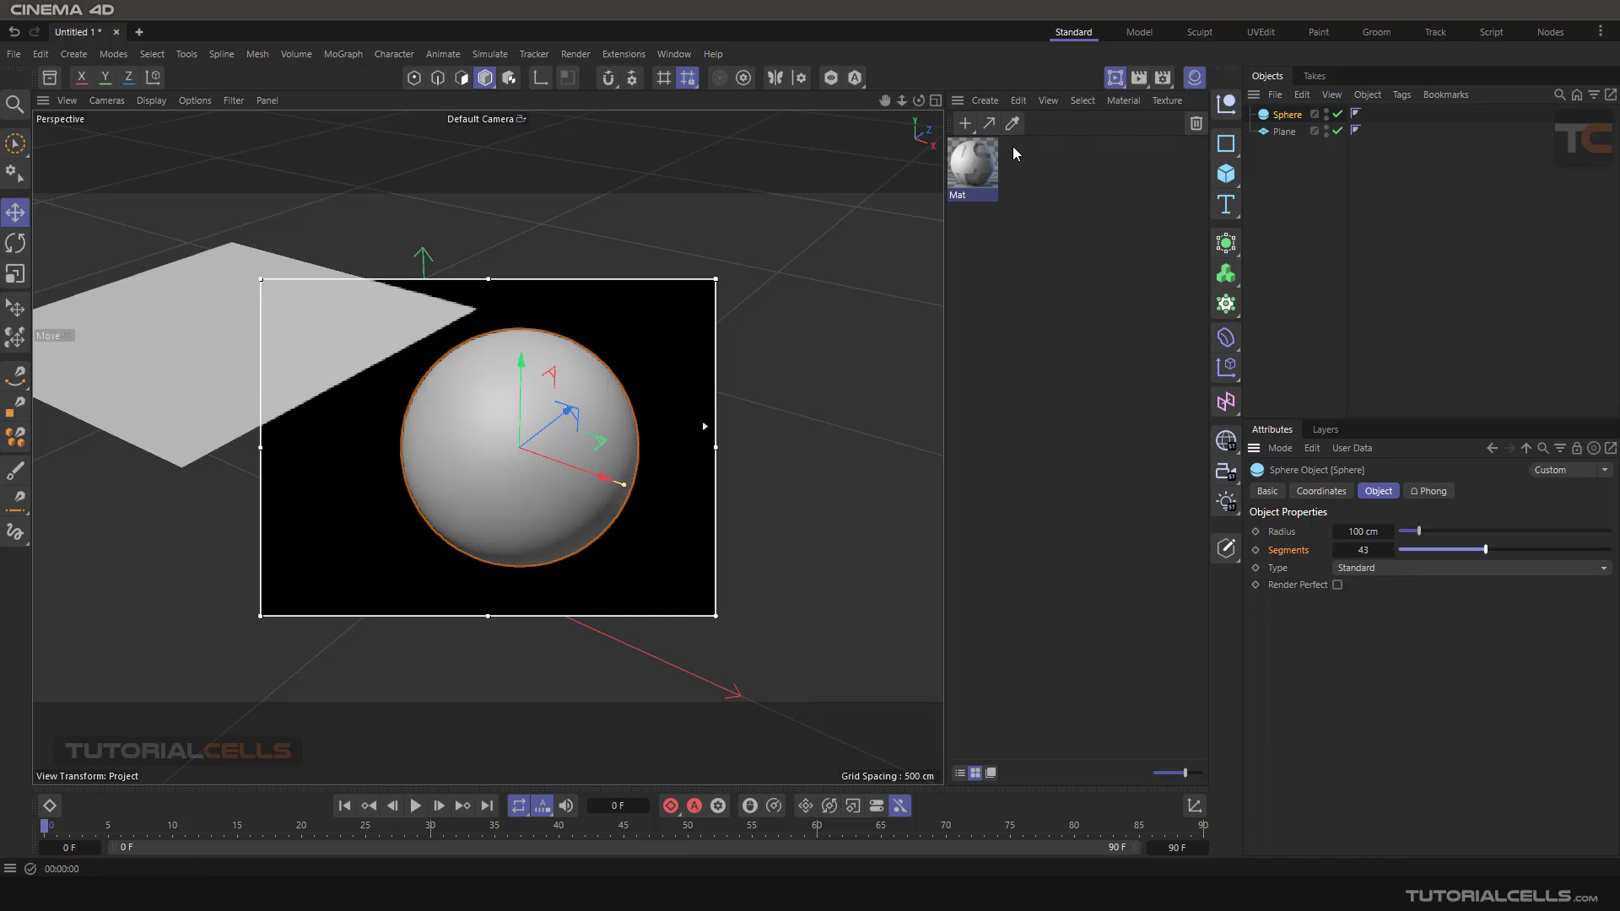
- Apply the Mat material to the sphere and set the sphere's segments to 60
left_click_drag(979, 169, 627, 385)
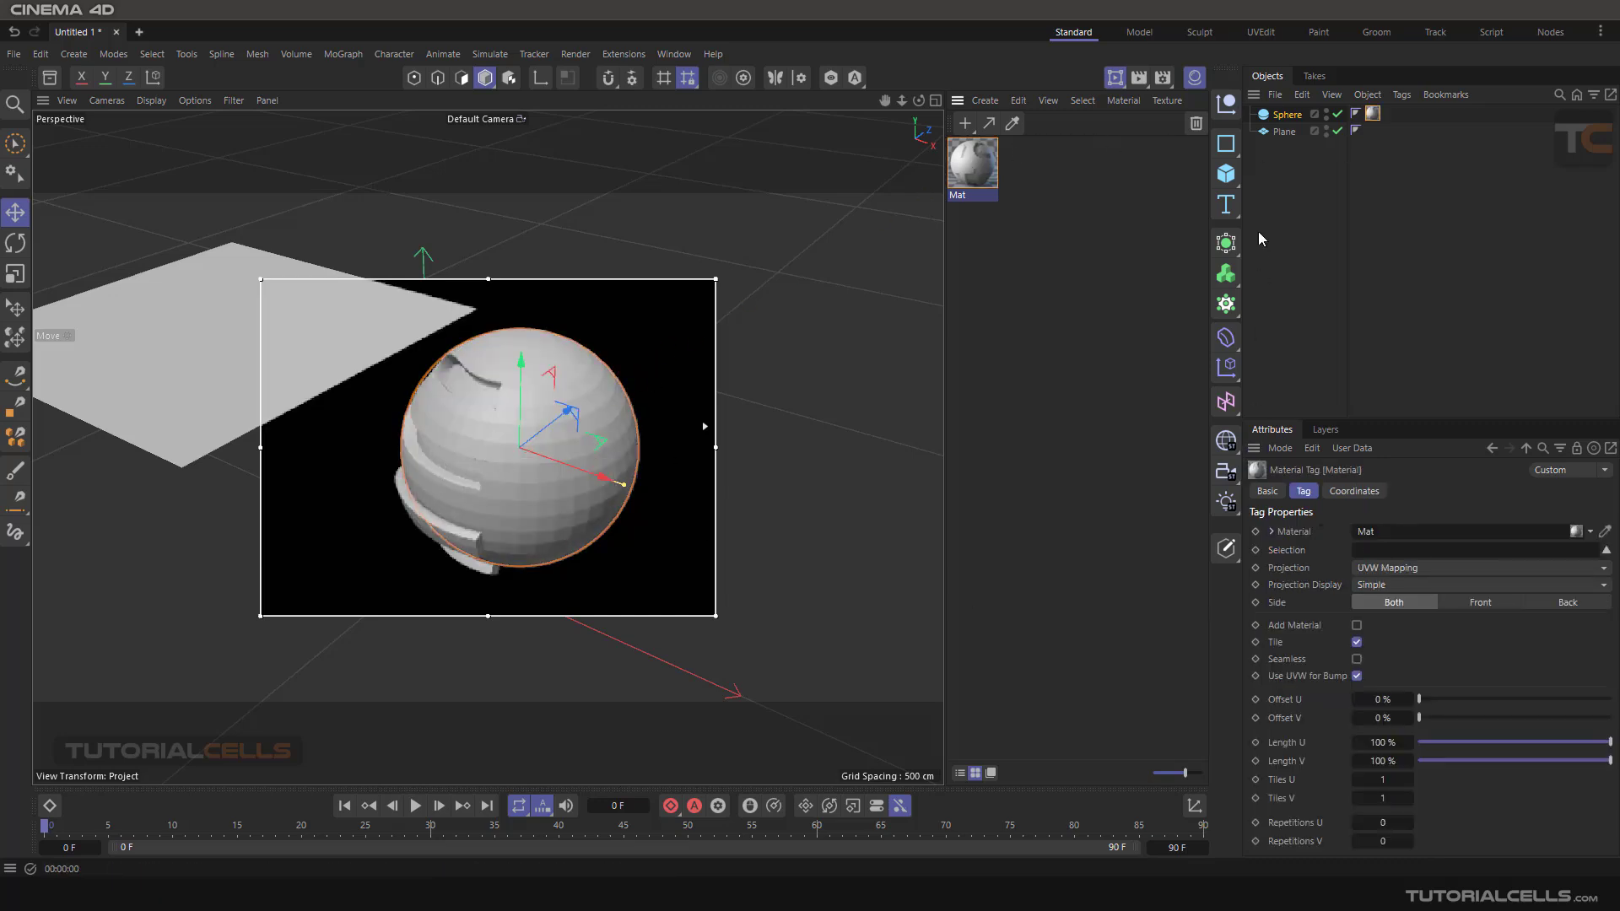
left_click(1288, 118)
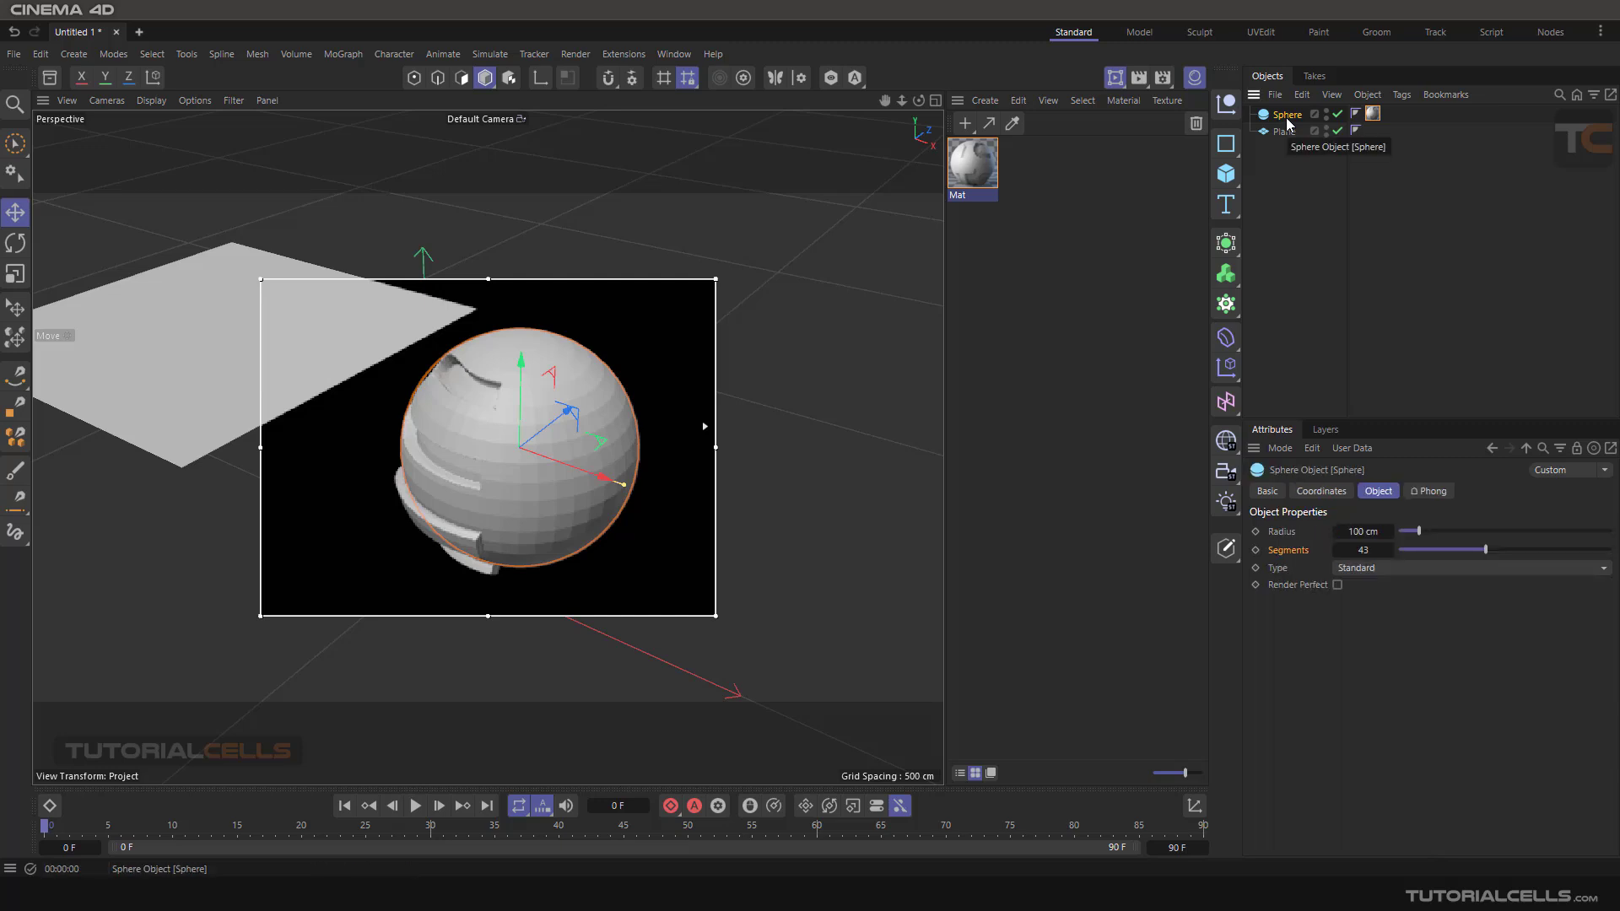
left_click_drag(1500, 553, 1524, 550)
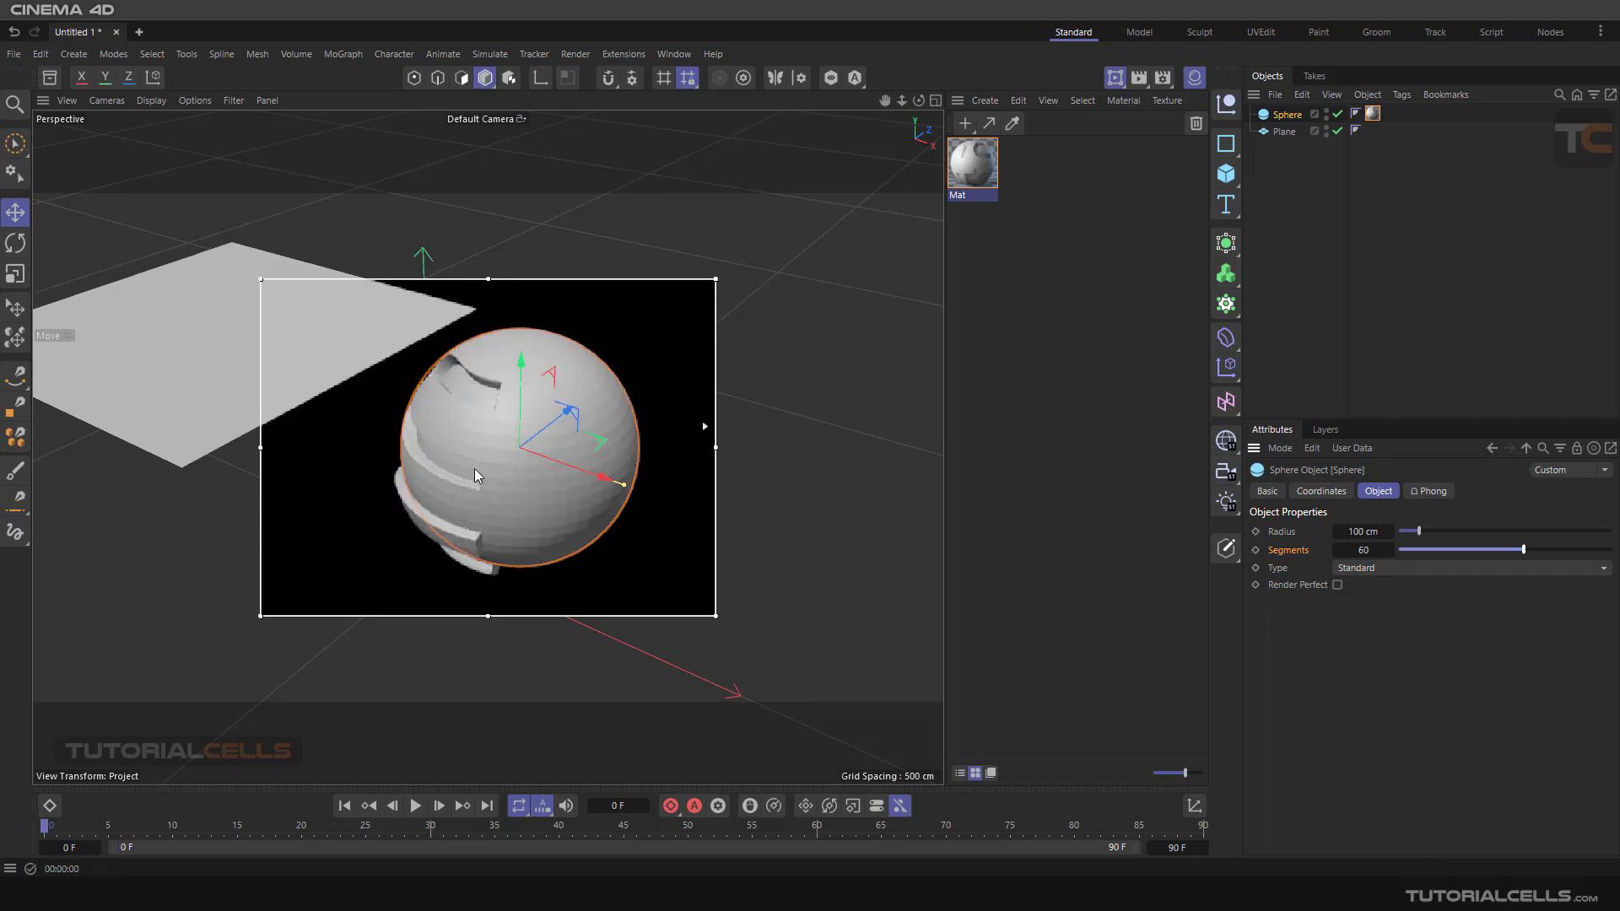
left_click_drag(474, 471, 544, 395, "alt")
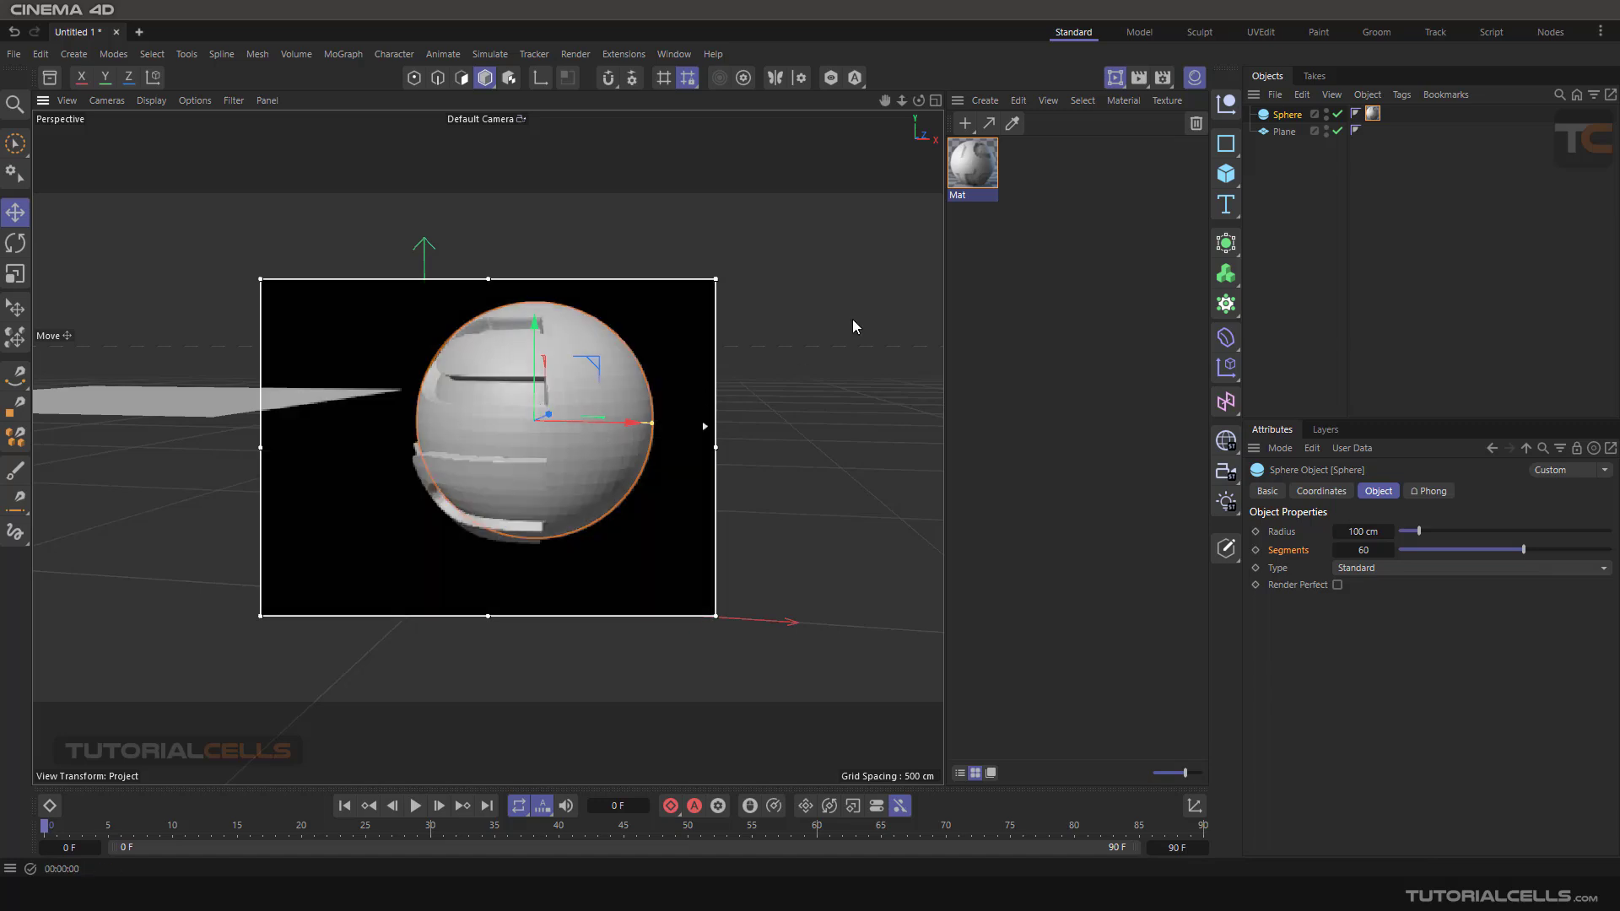
- Open Mat in the Material Editor and enable Round Geometry for its Sub Polygon Displacement
double_click(991, 169)
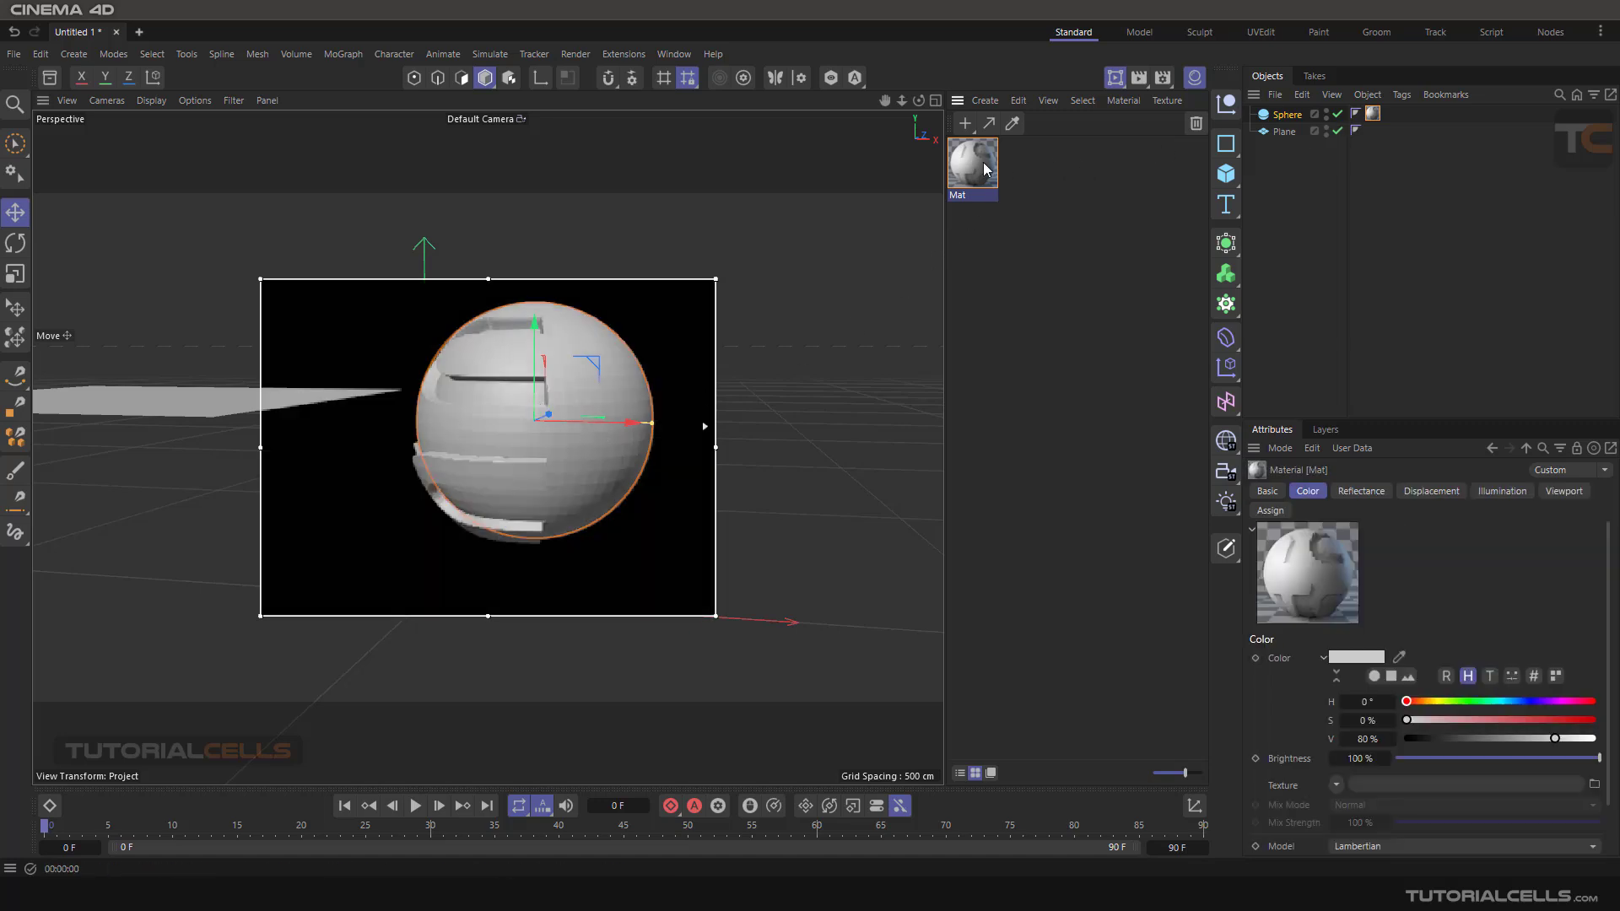
left_click_drag(1154, 157, 1112, 164)
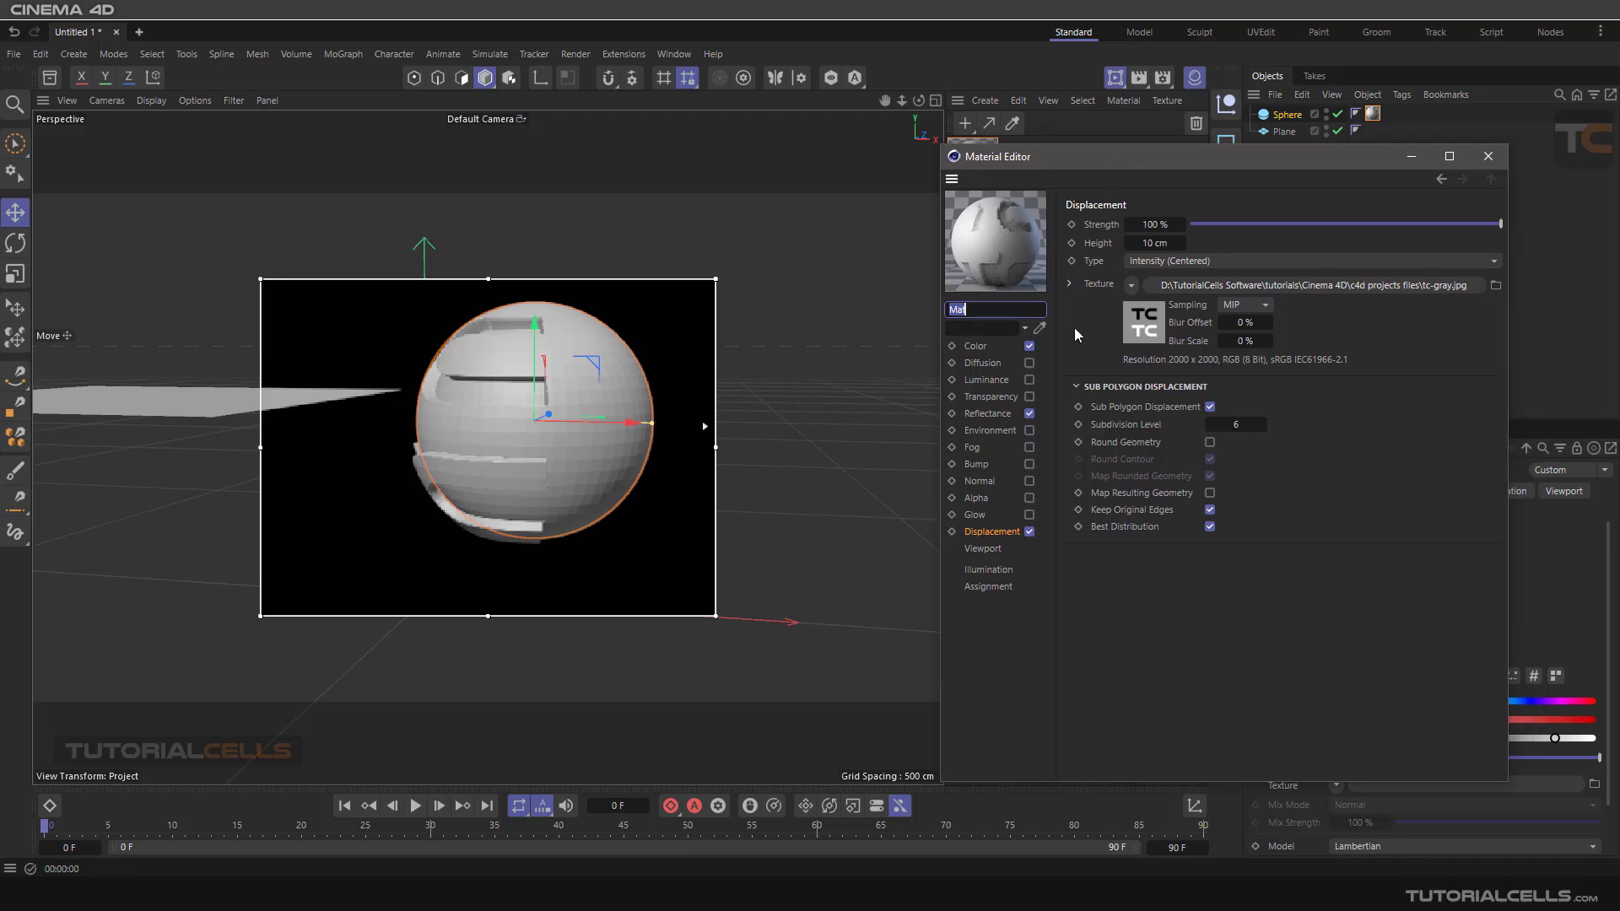
scroll(594, 381, "up", 2)
mouse_move(593, 380)
left_mouse_down("alt")
mouse_move(573, 388)
mouse_move(589, 366)
left_mouse_up("alt")
middle_click_drag(590, 359, 536, 460, "alt")
left_click(1118, 448)
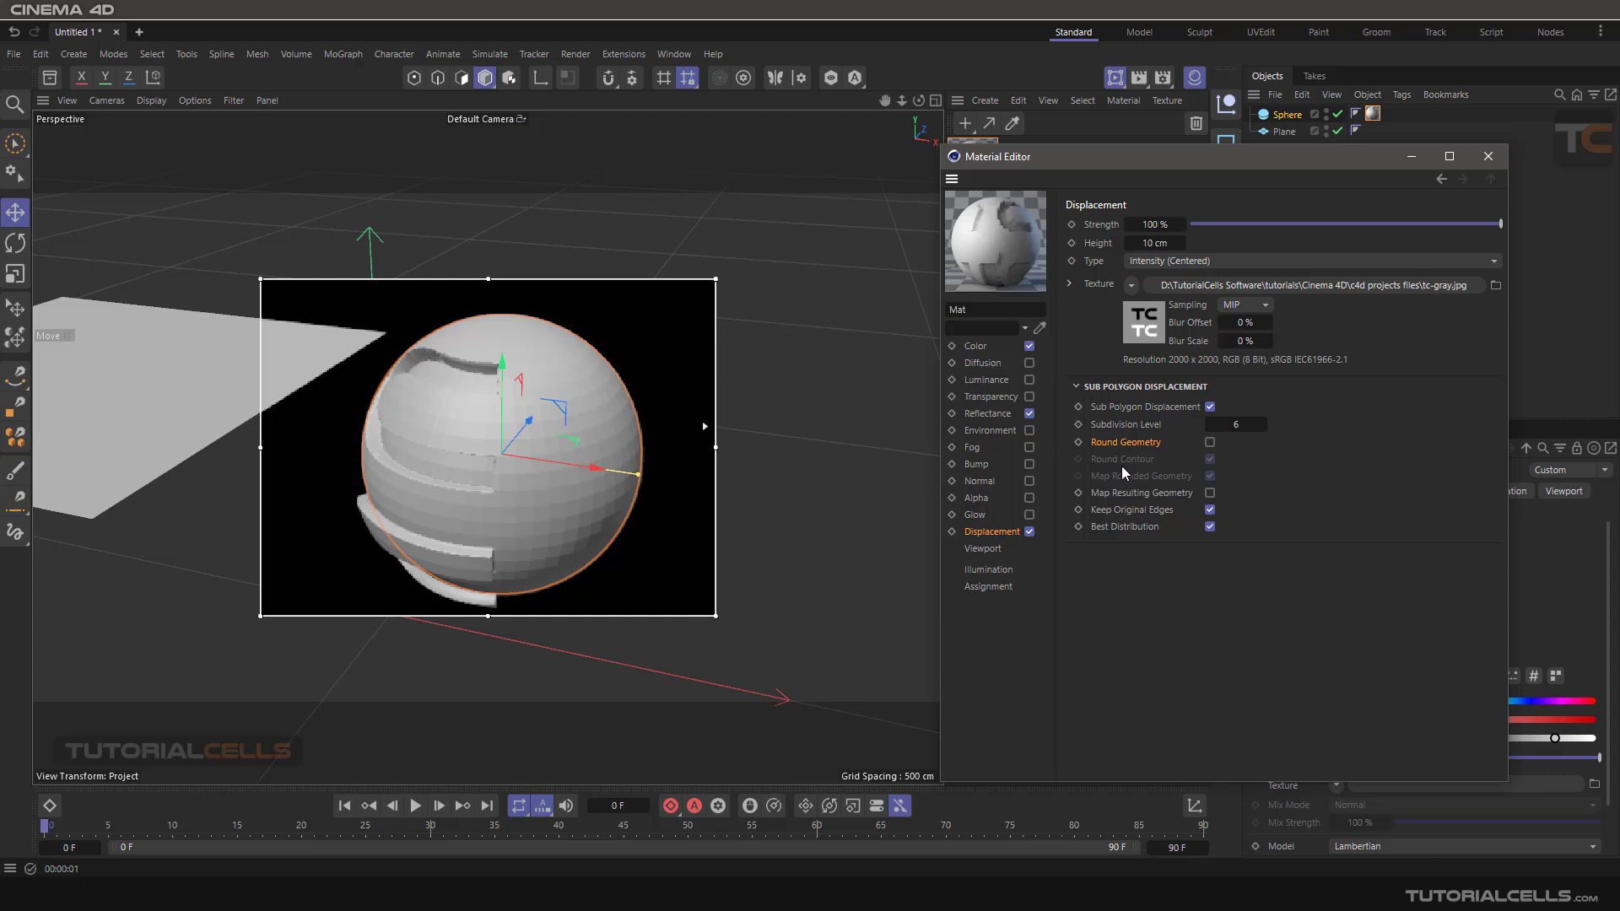
left_click(1210, 442)
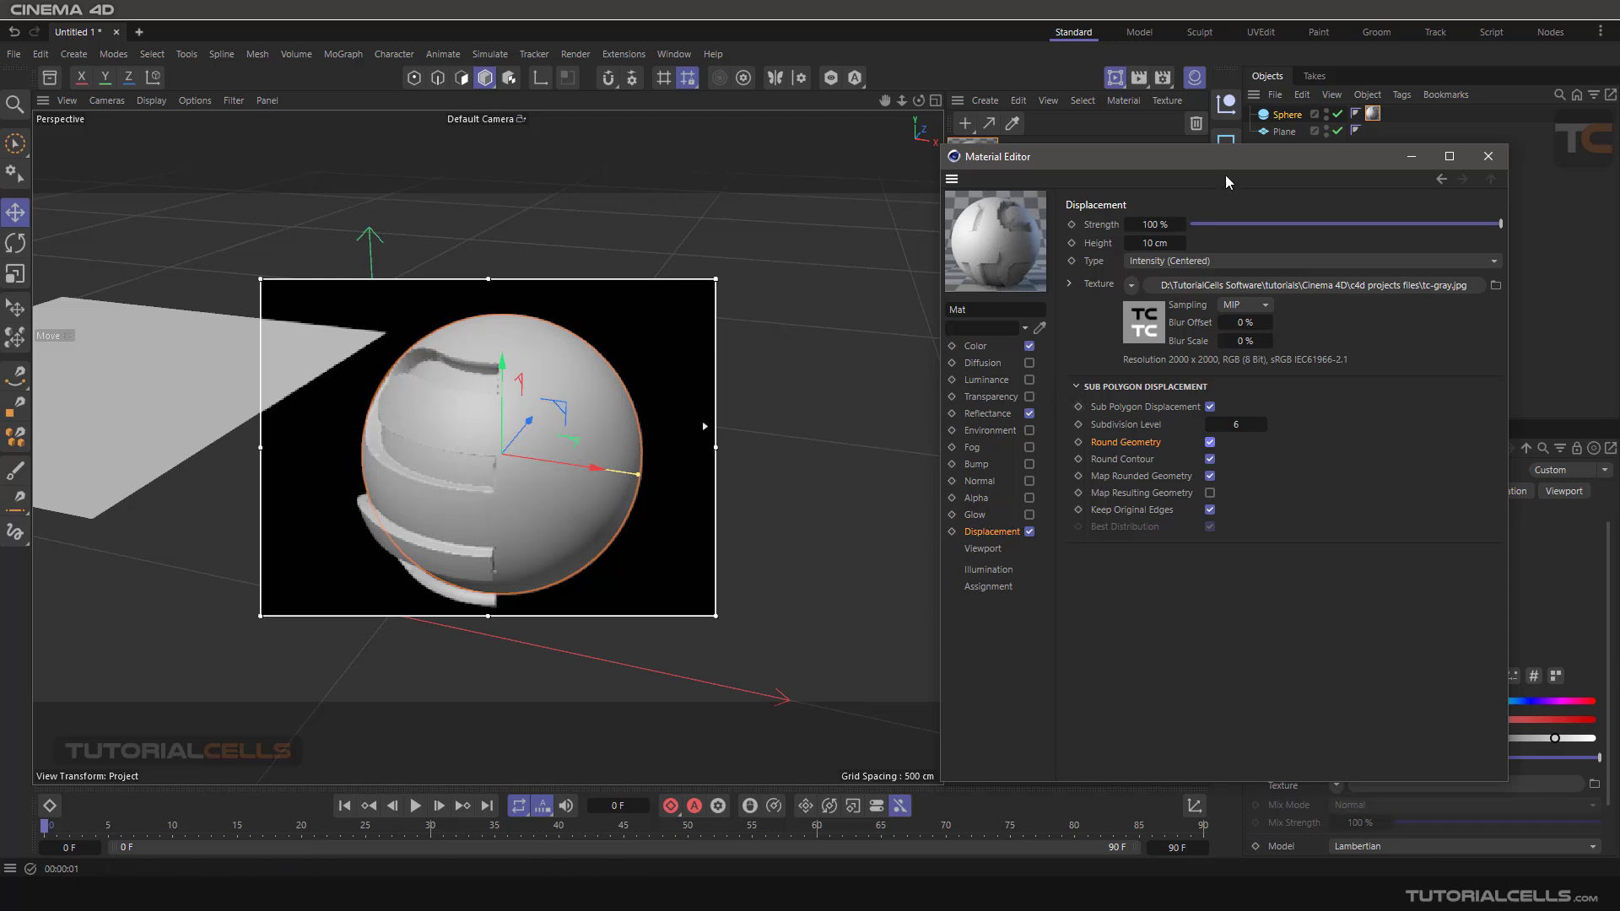
- Remove the Mat material tag from the sphere and apply Mat to the plane instead
left_click(1375, 115)
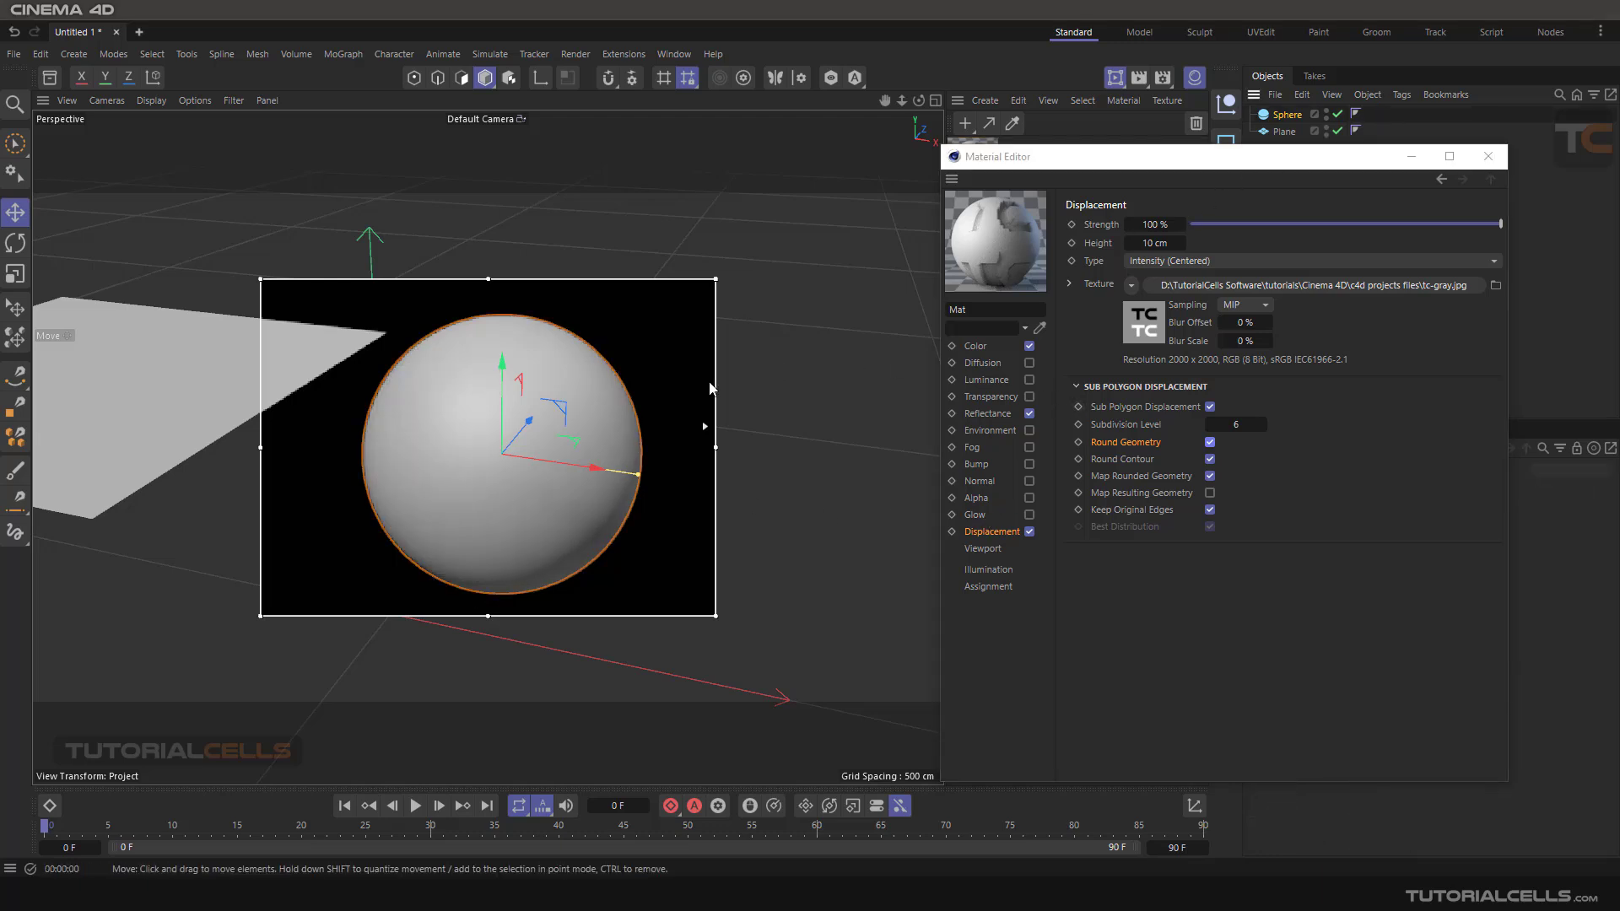
scroll(499, 400, "down", 3)
middle_click_drag(432, 440, 854, 523, "alt")
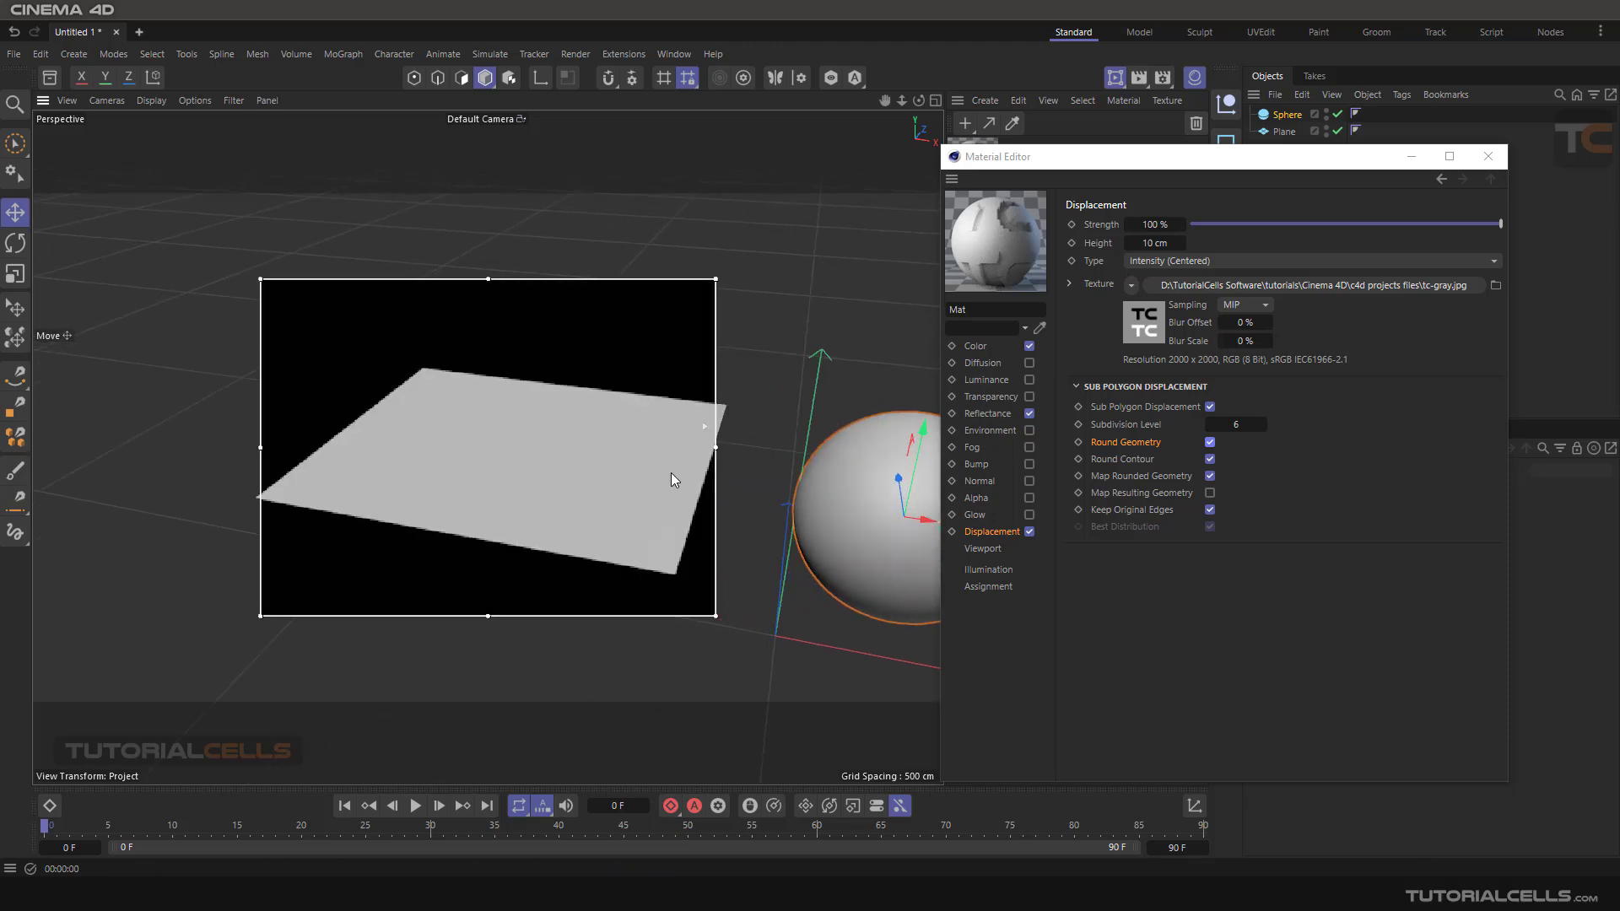
left_click_drag(671, 472, 566, 455, "alt")
left_click_drag(606, 391, 519, 443, "alt")
left_click_drag(1012, 163, 618, 428)
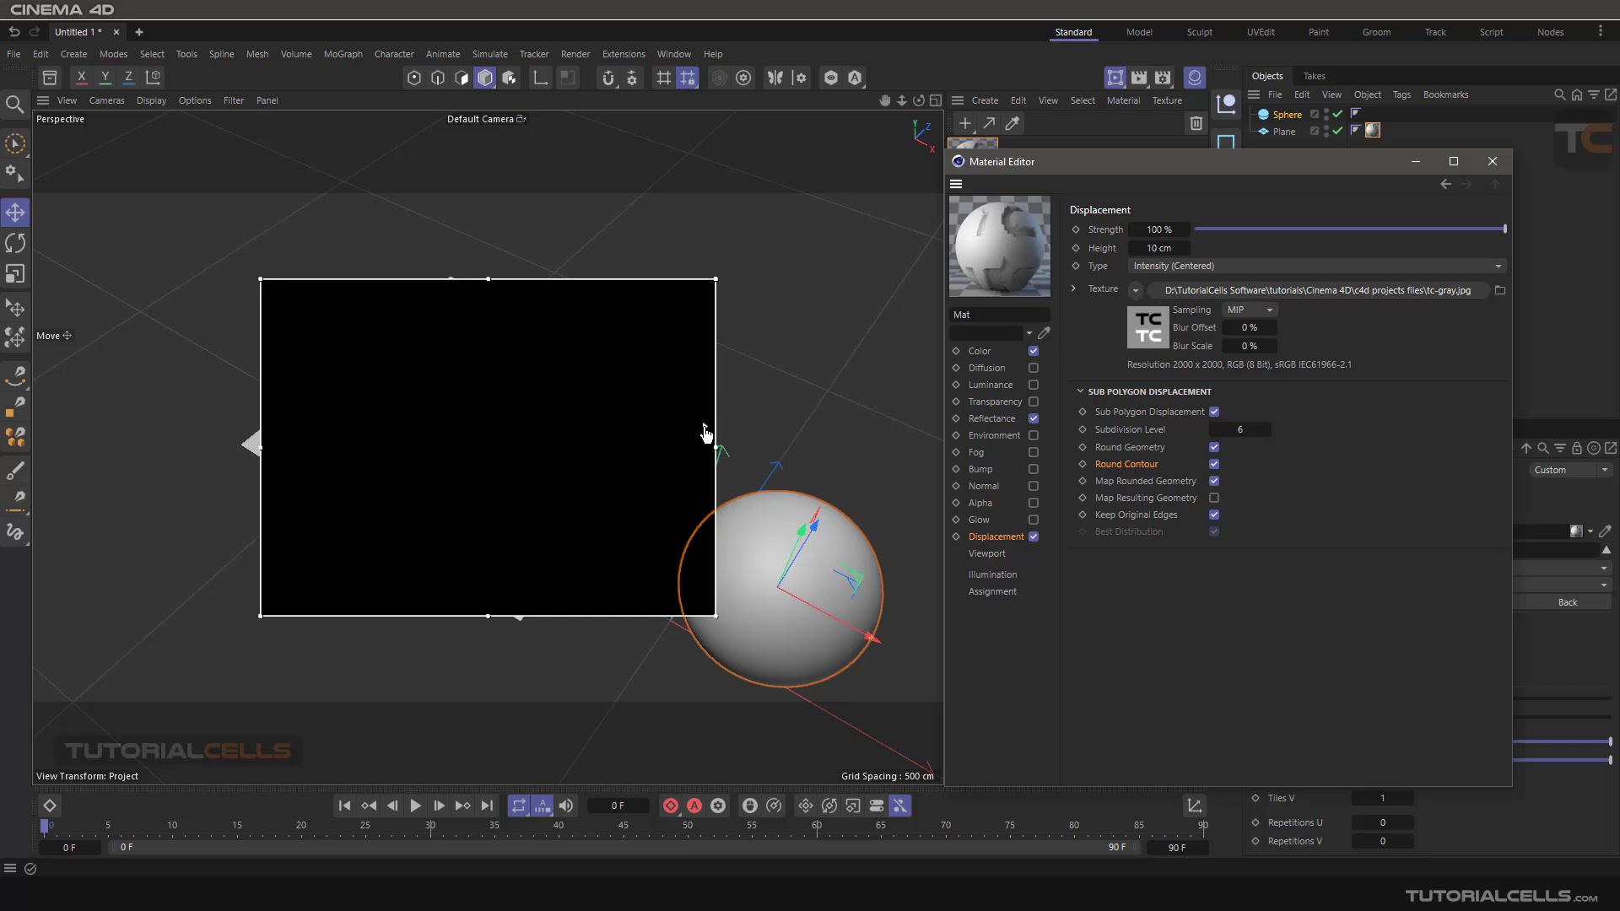
- Lower the interactive render region's quality and restart the region over a close-up of the plane's corner
left_click_drag(704, 427, 705, 469)
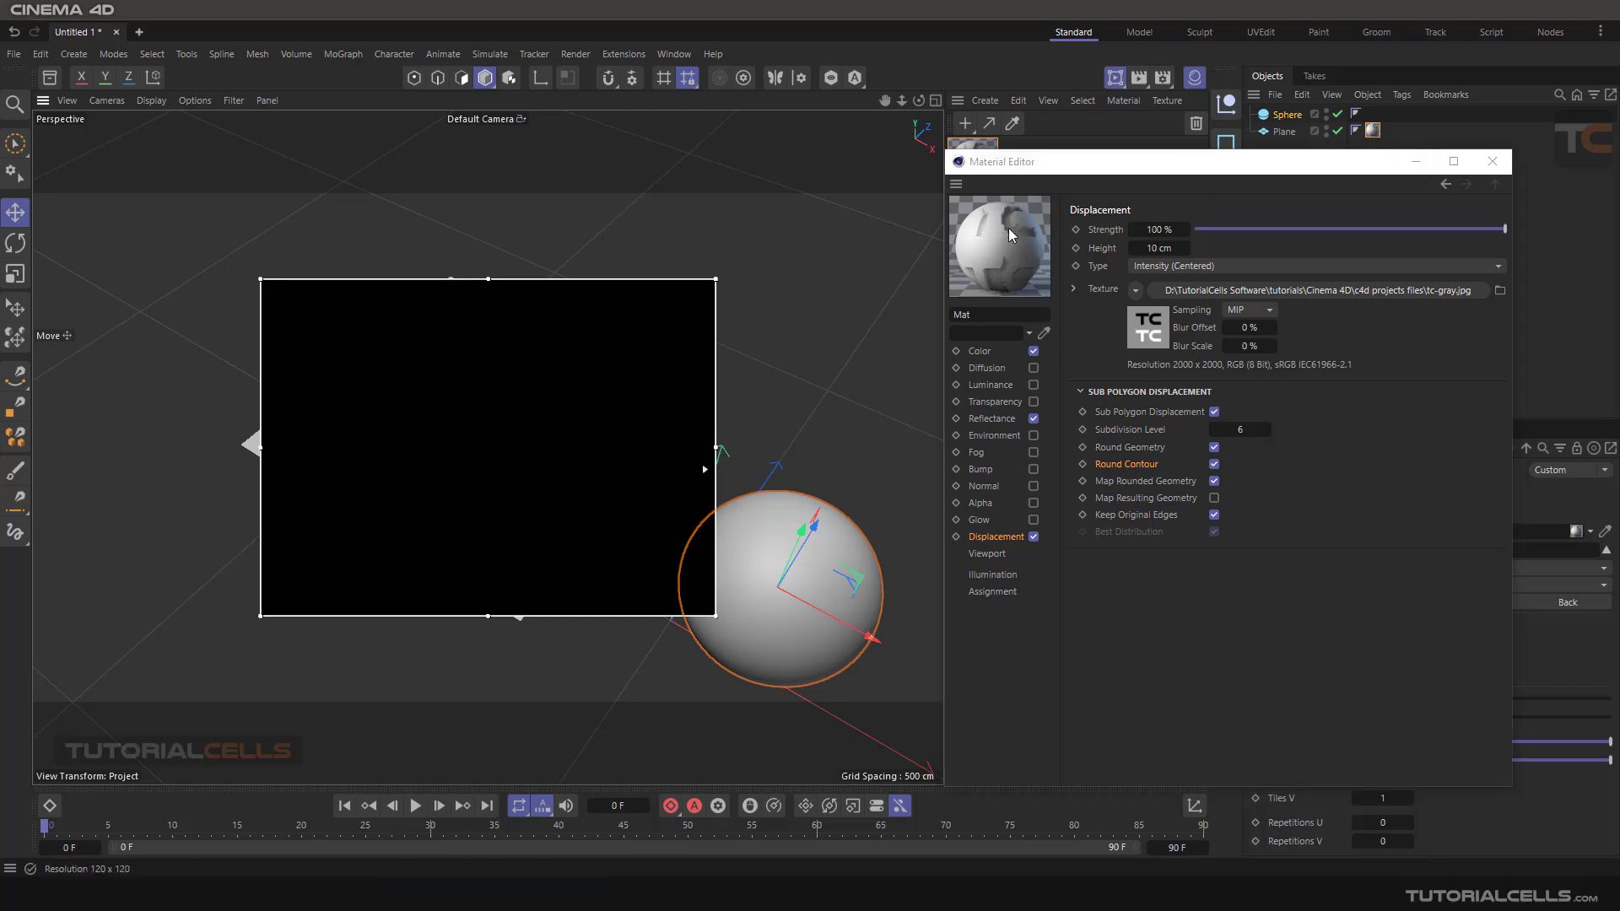
left_click(1112, 80)
scroll(684, 367, "up", 1)
scroll(688, 386, "up", 5)
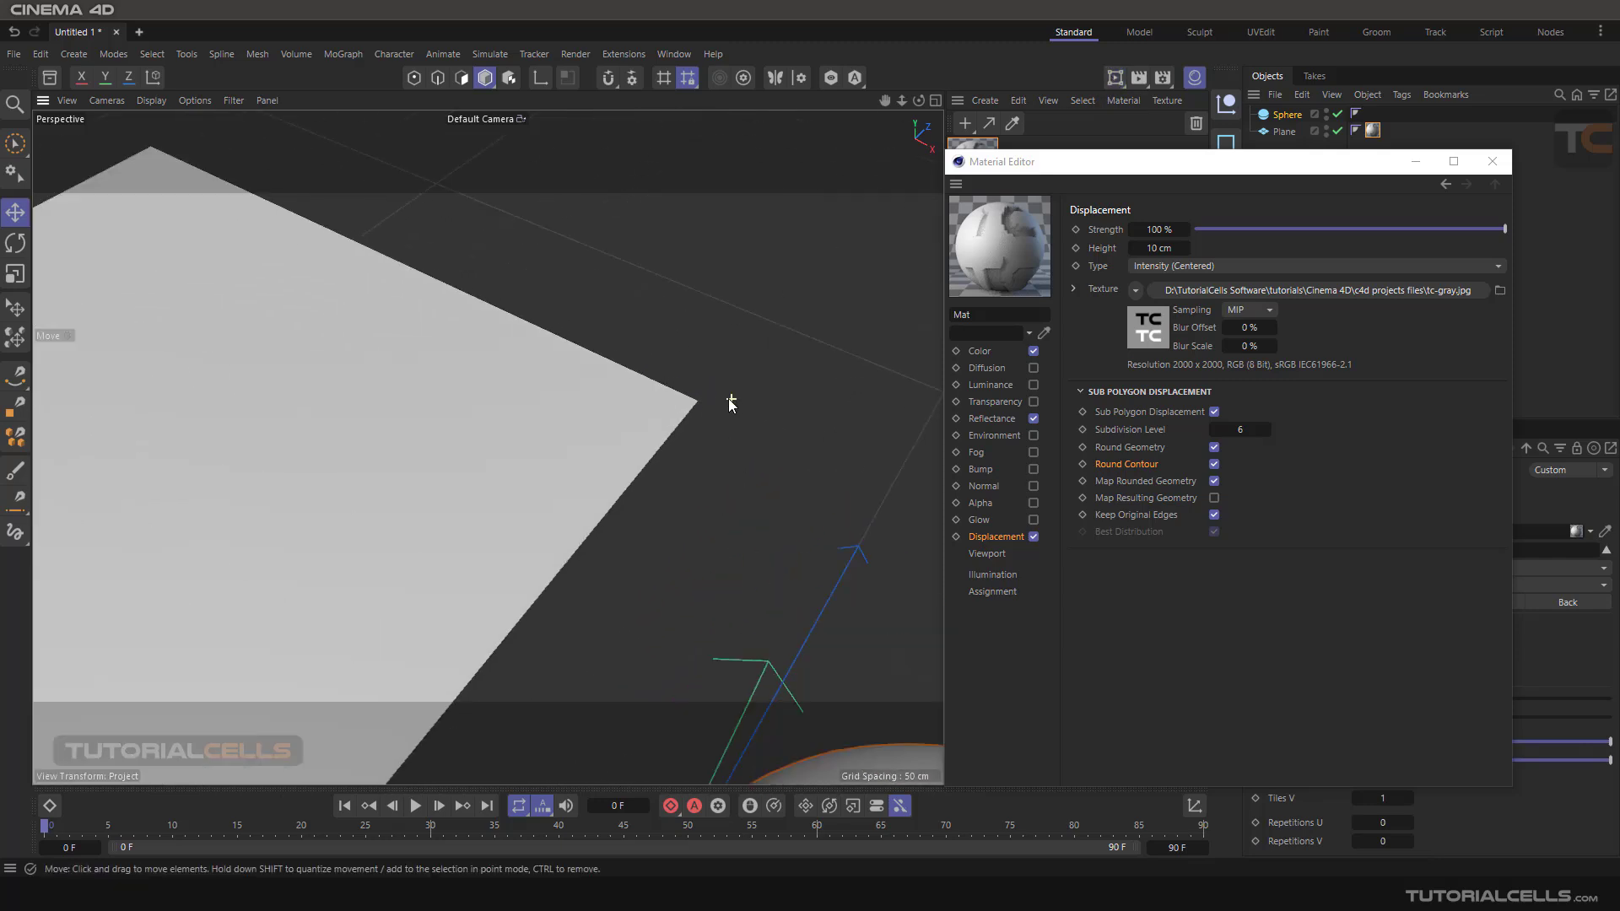
scroll(579, 410, "down", 1)
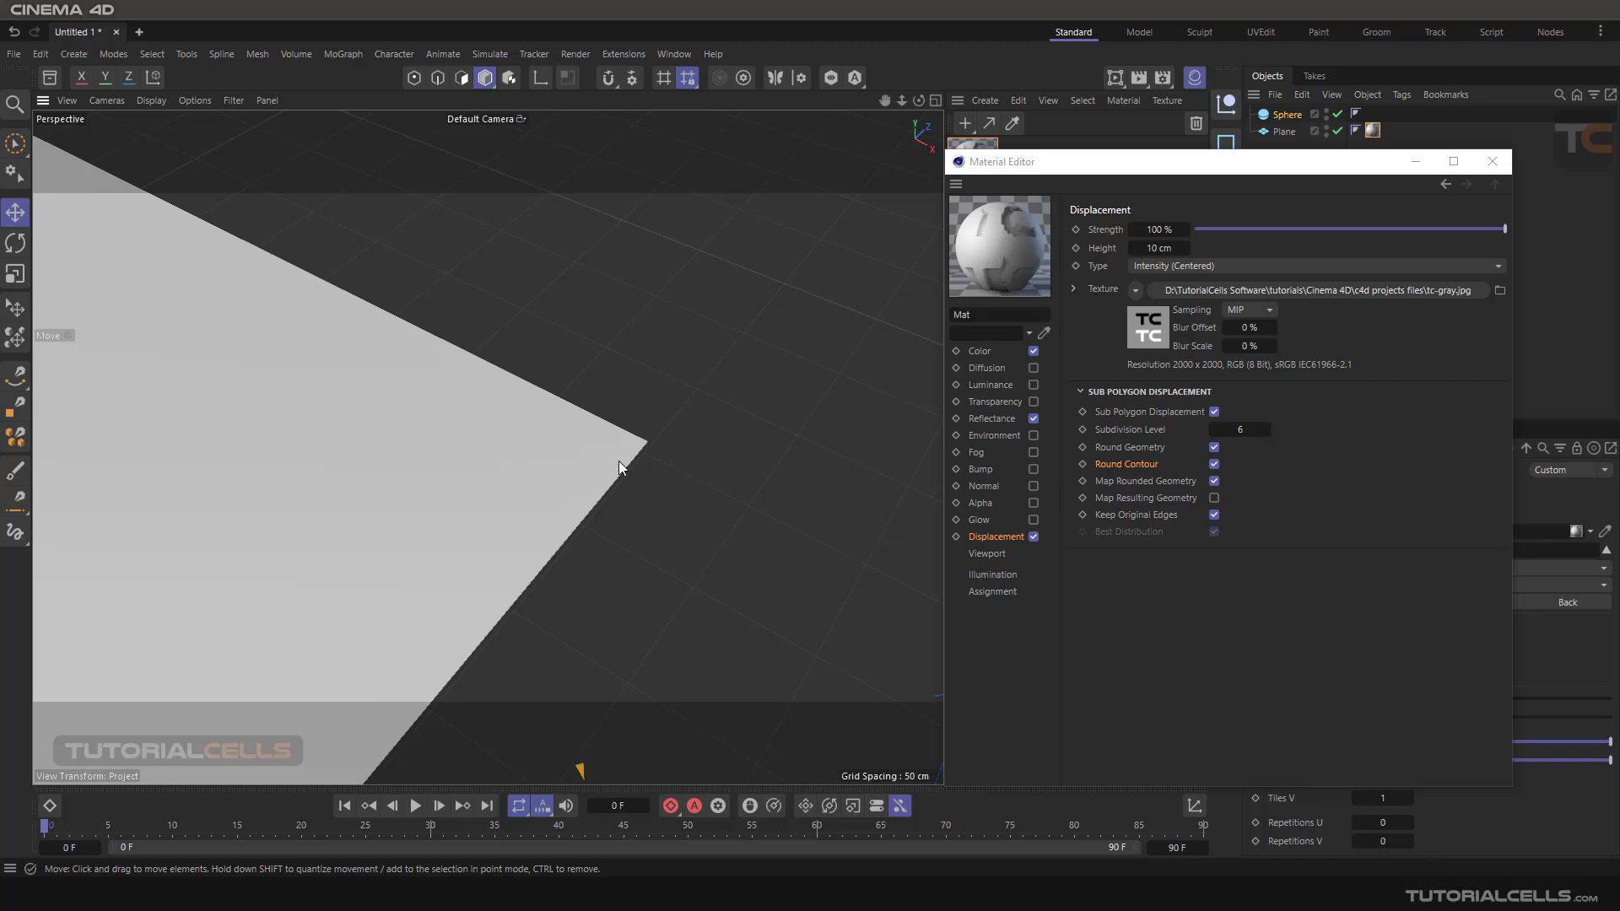
left_click(1116, 78)
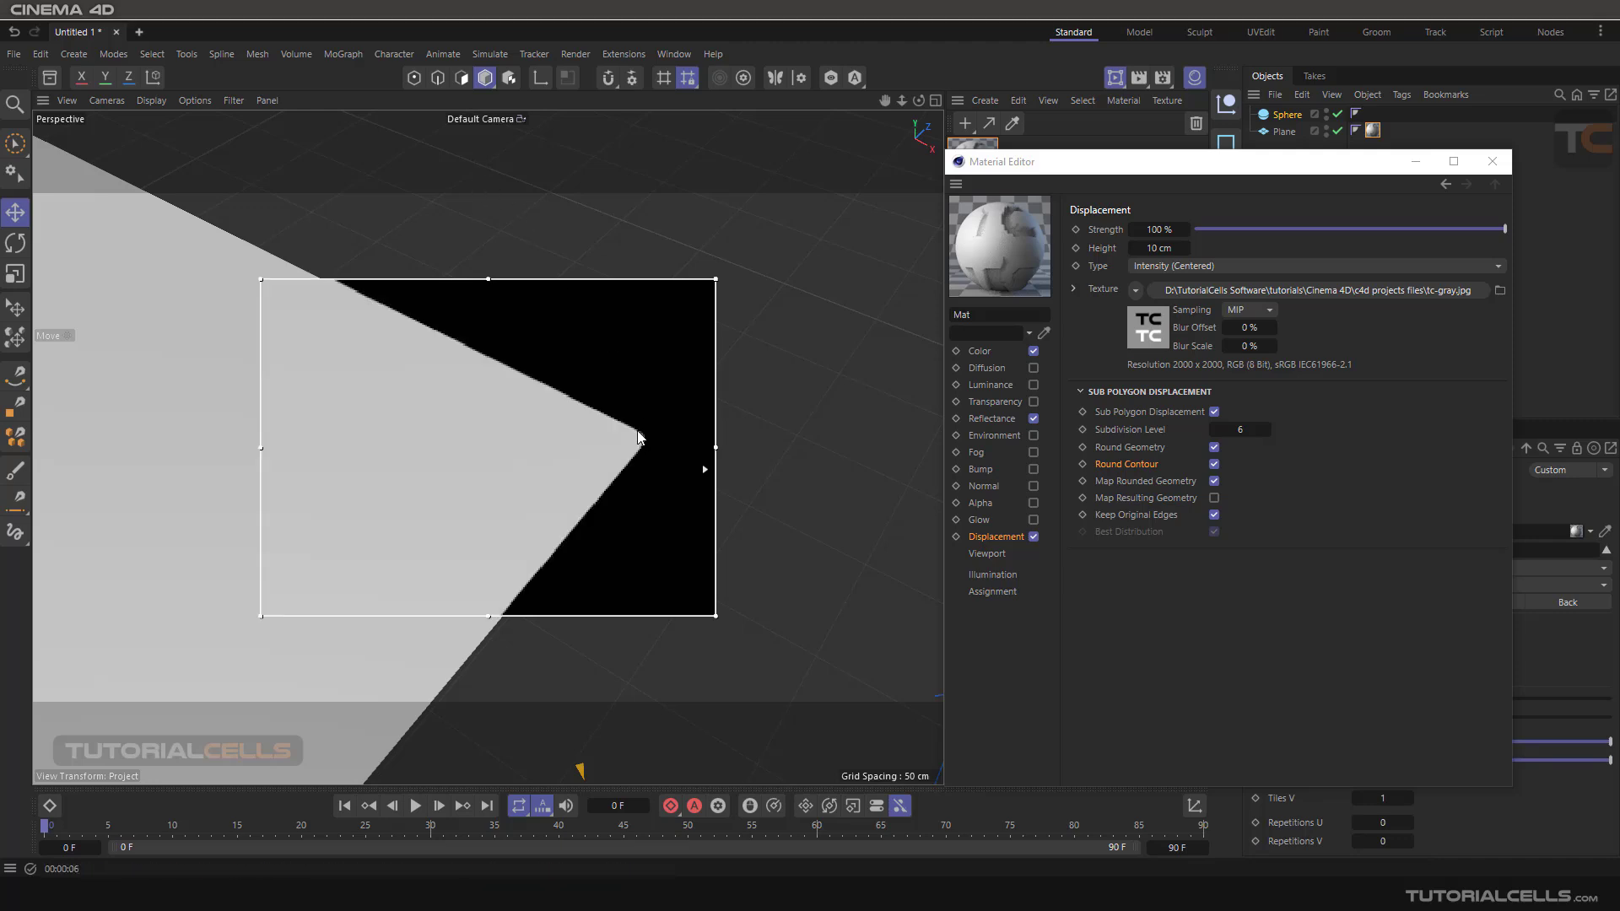
- Disable Round Contour in Mat's Sub Polygon Displacement settings and turn off the interactive render region
left_click(1214, 464)
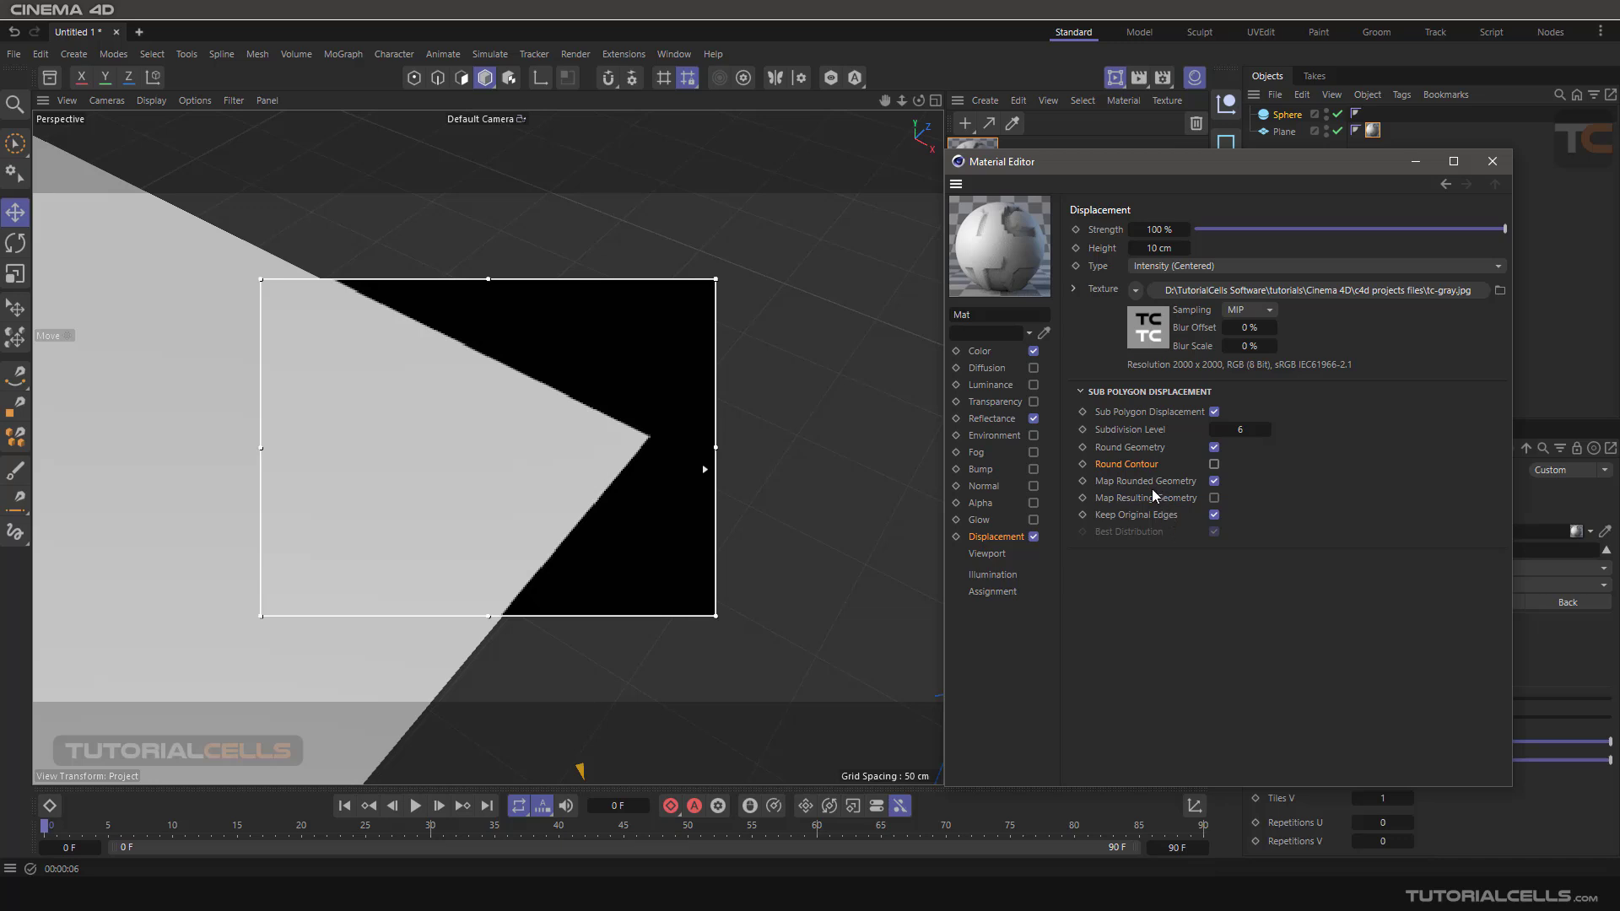
left_click(1115, 77)
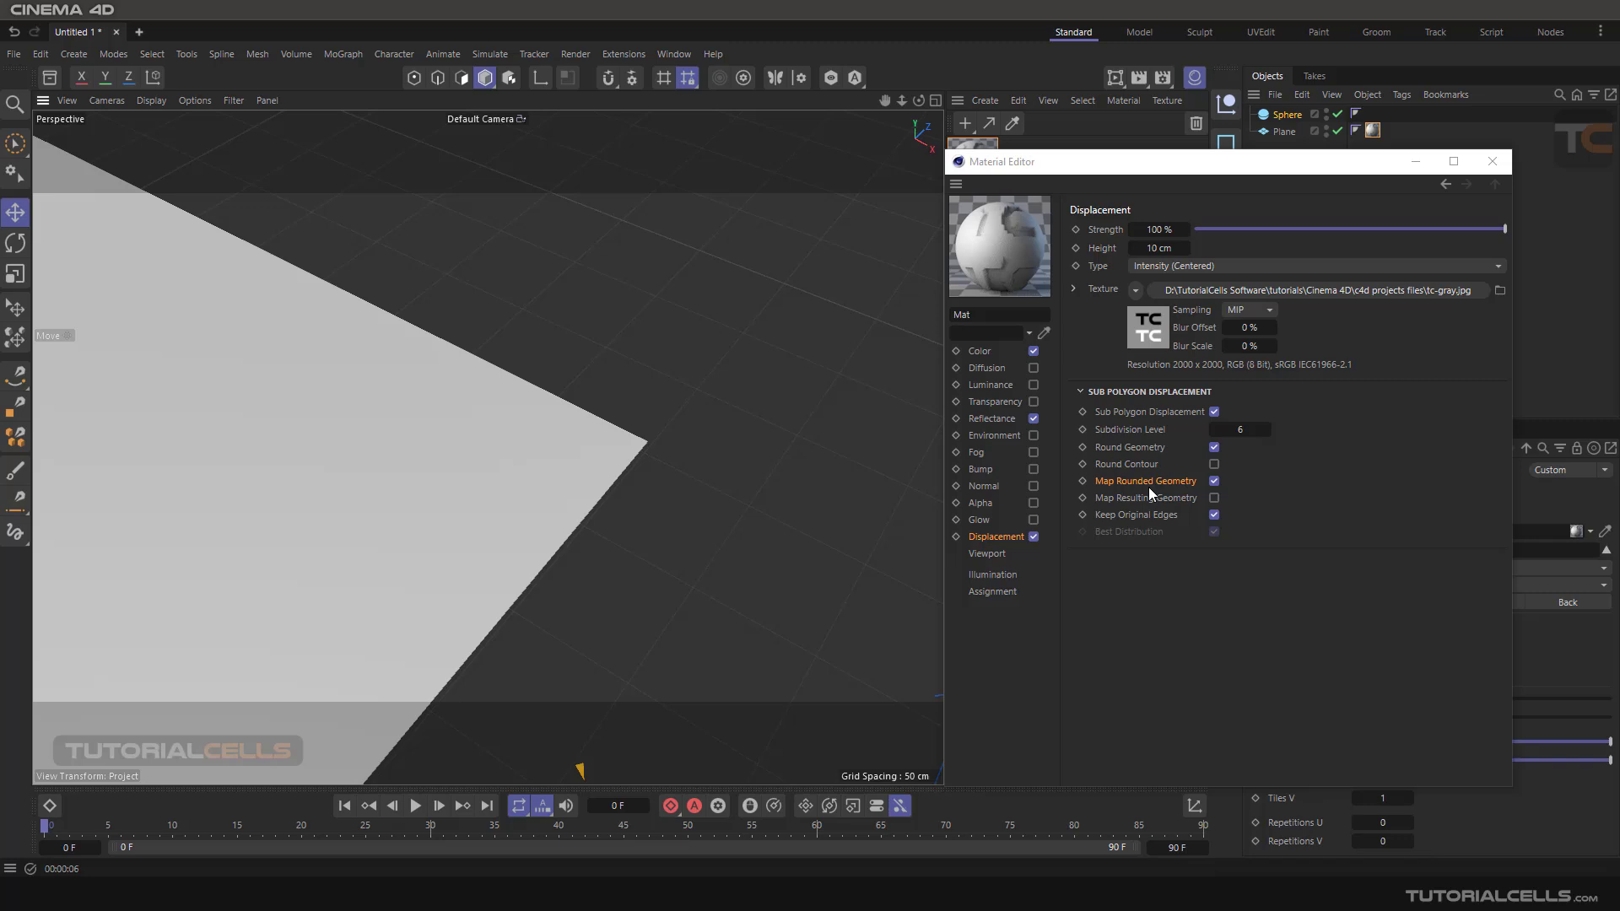
- Switch to Photos to examine the red-and-white displacement comparison image for Map Rounded Geometry, and return to Cinema 4D
left_click(973, 895)
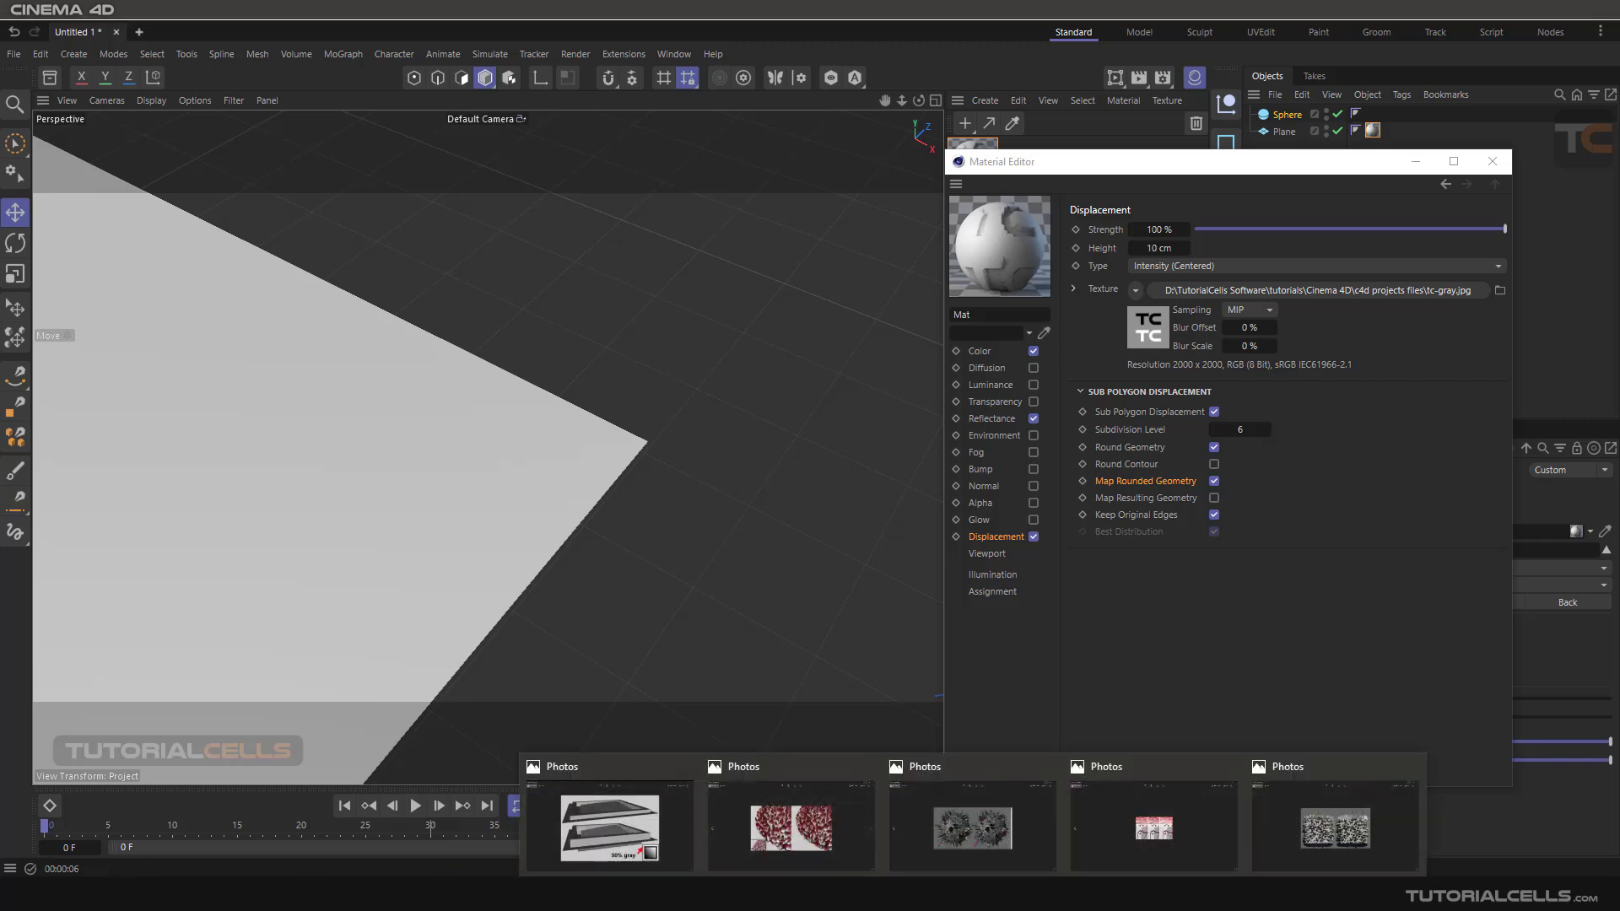
left_click(964, 834)
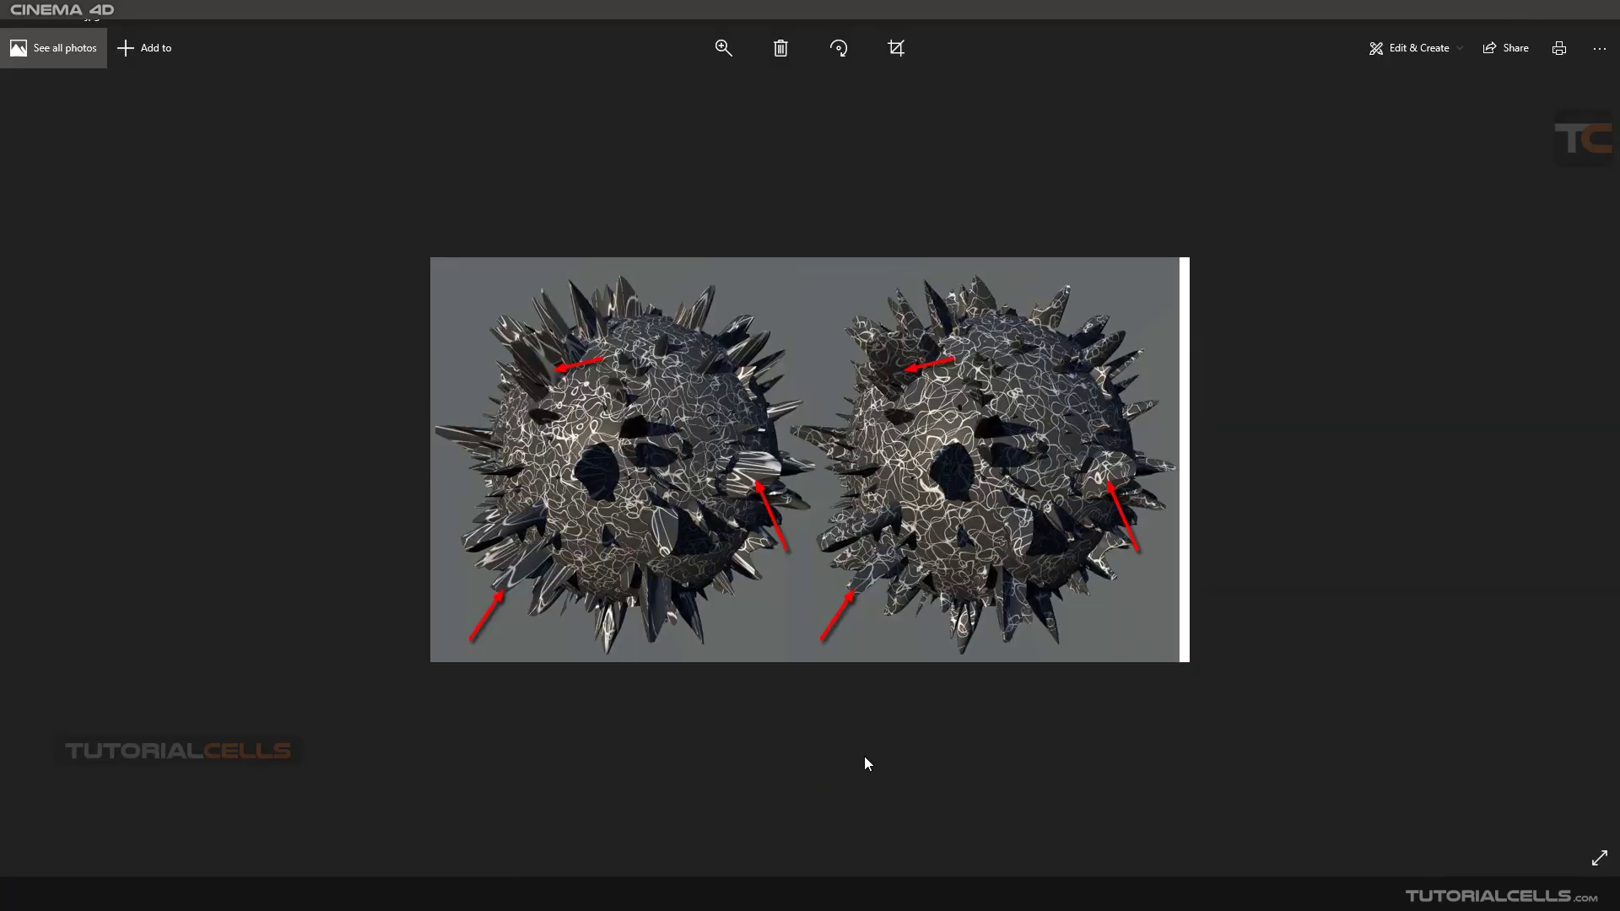
mouse_move(973, 894)
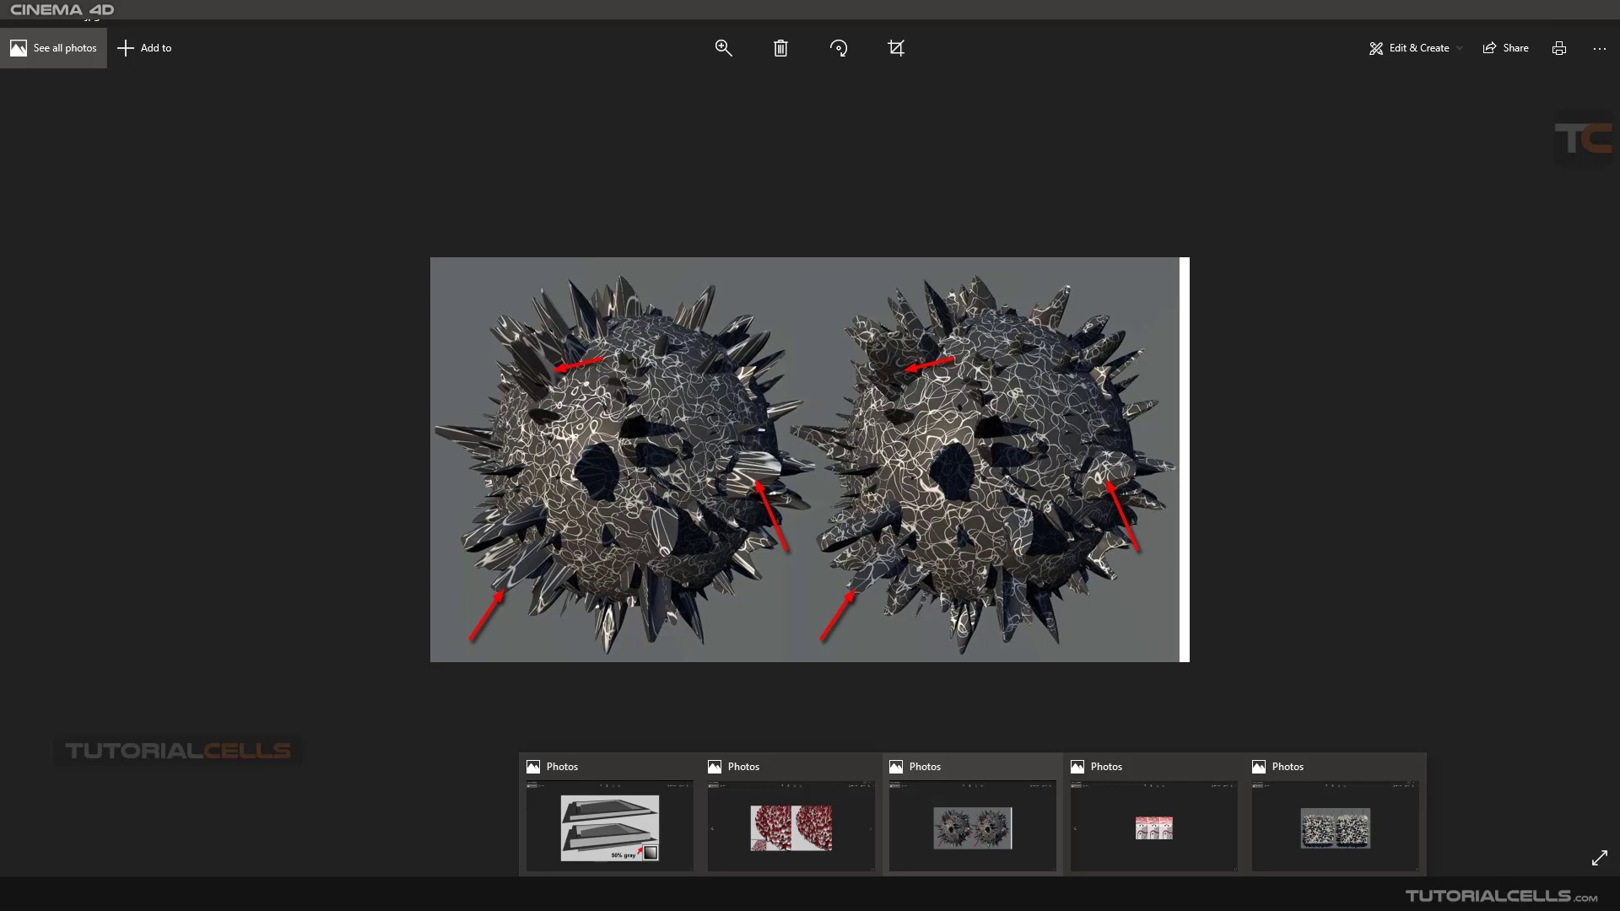
left_click(807, 817)
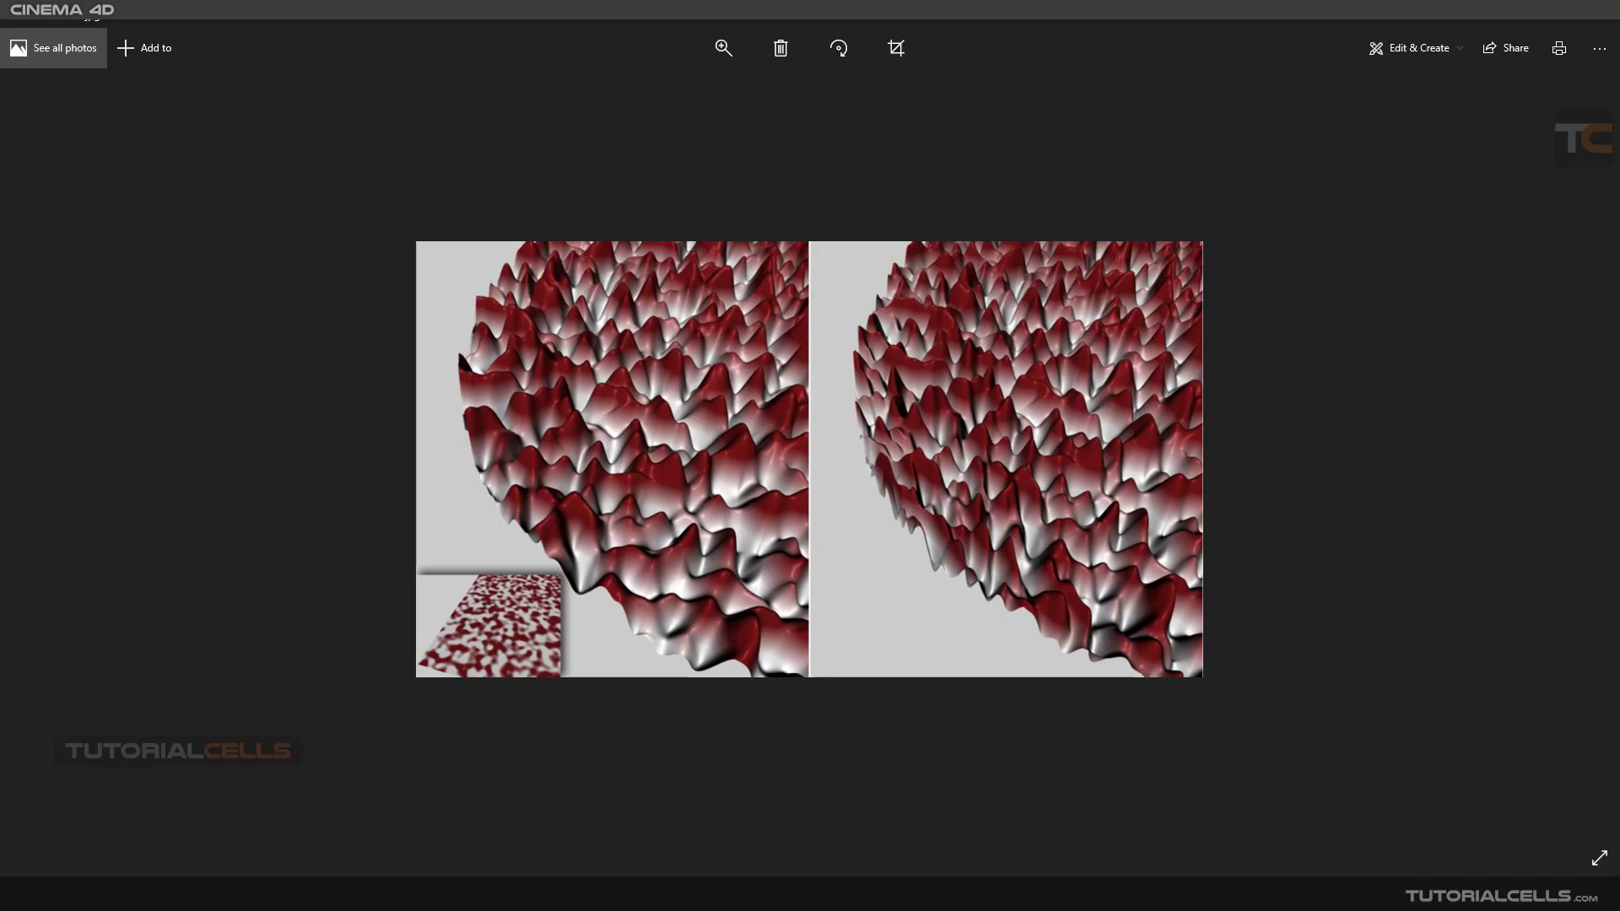
left_click(856, 823)
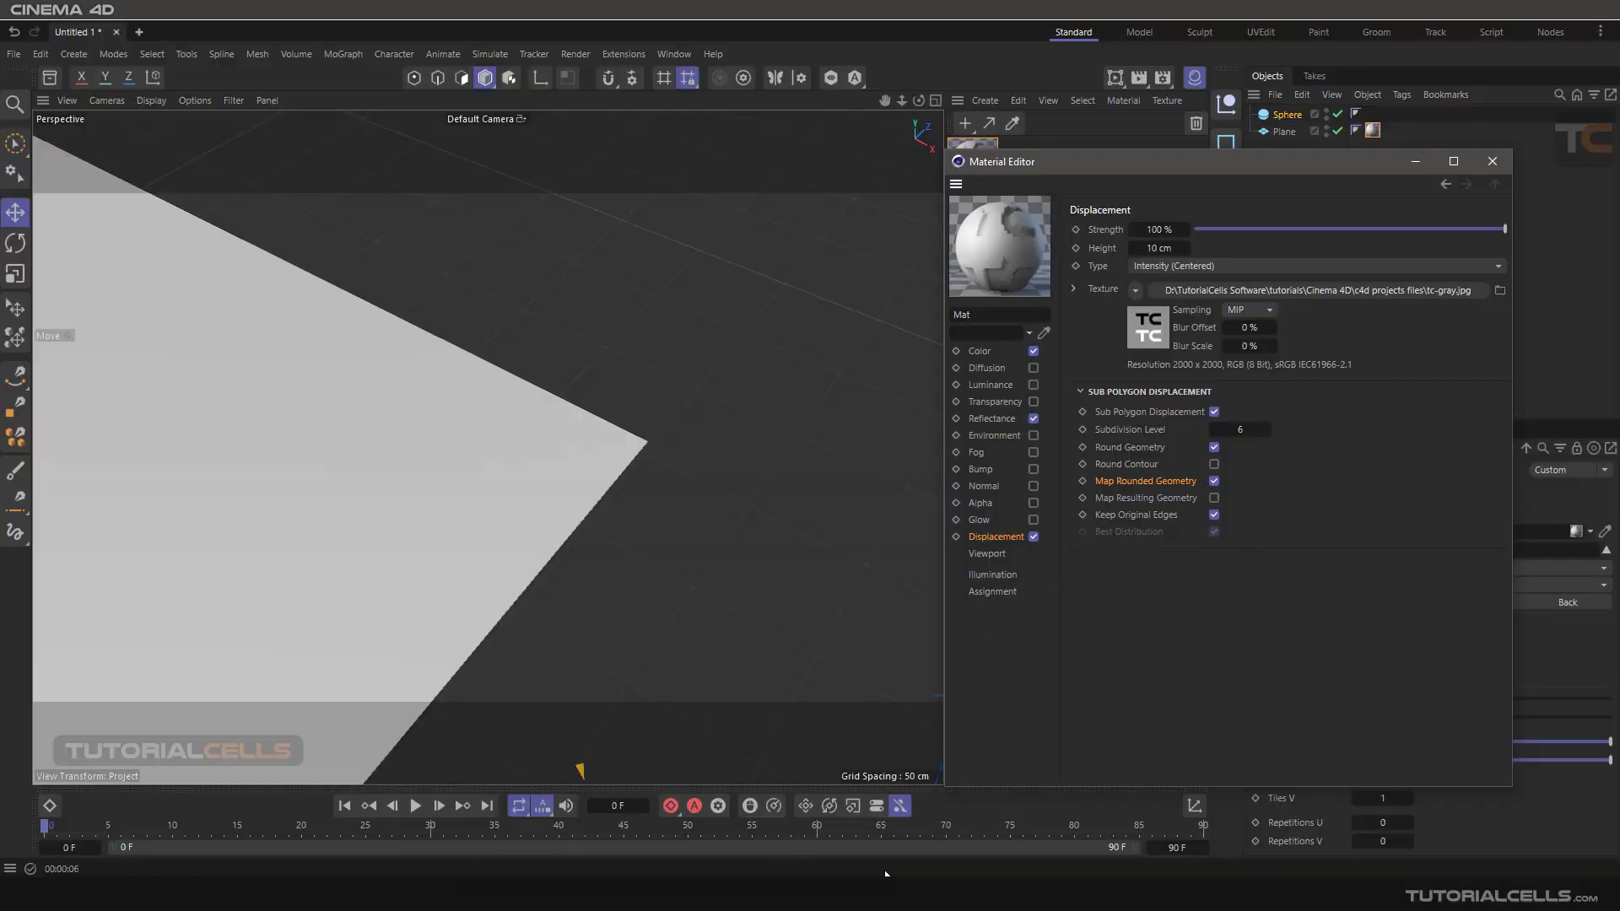
mouse_move(860, 864)
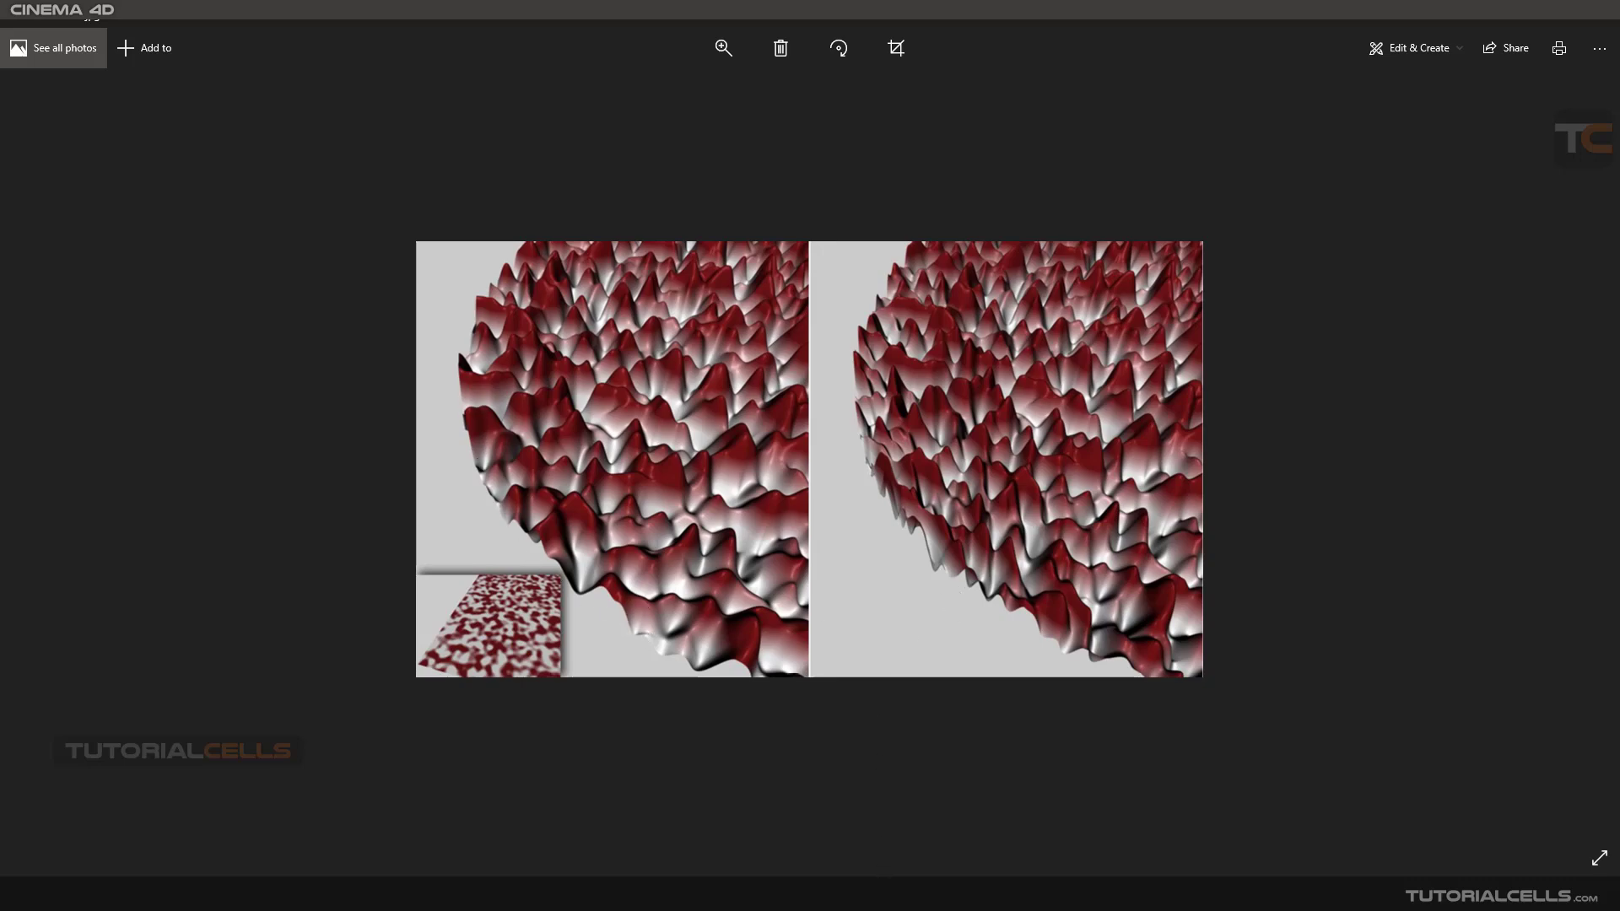
left_click(861, 835)
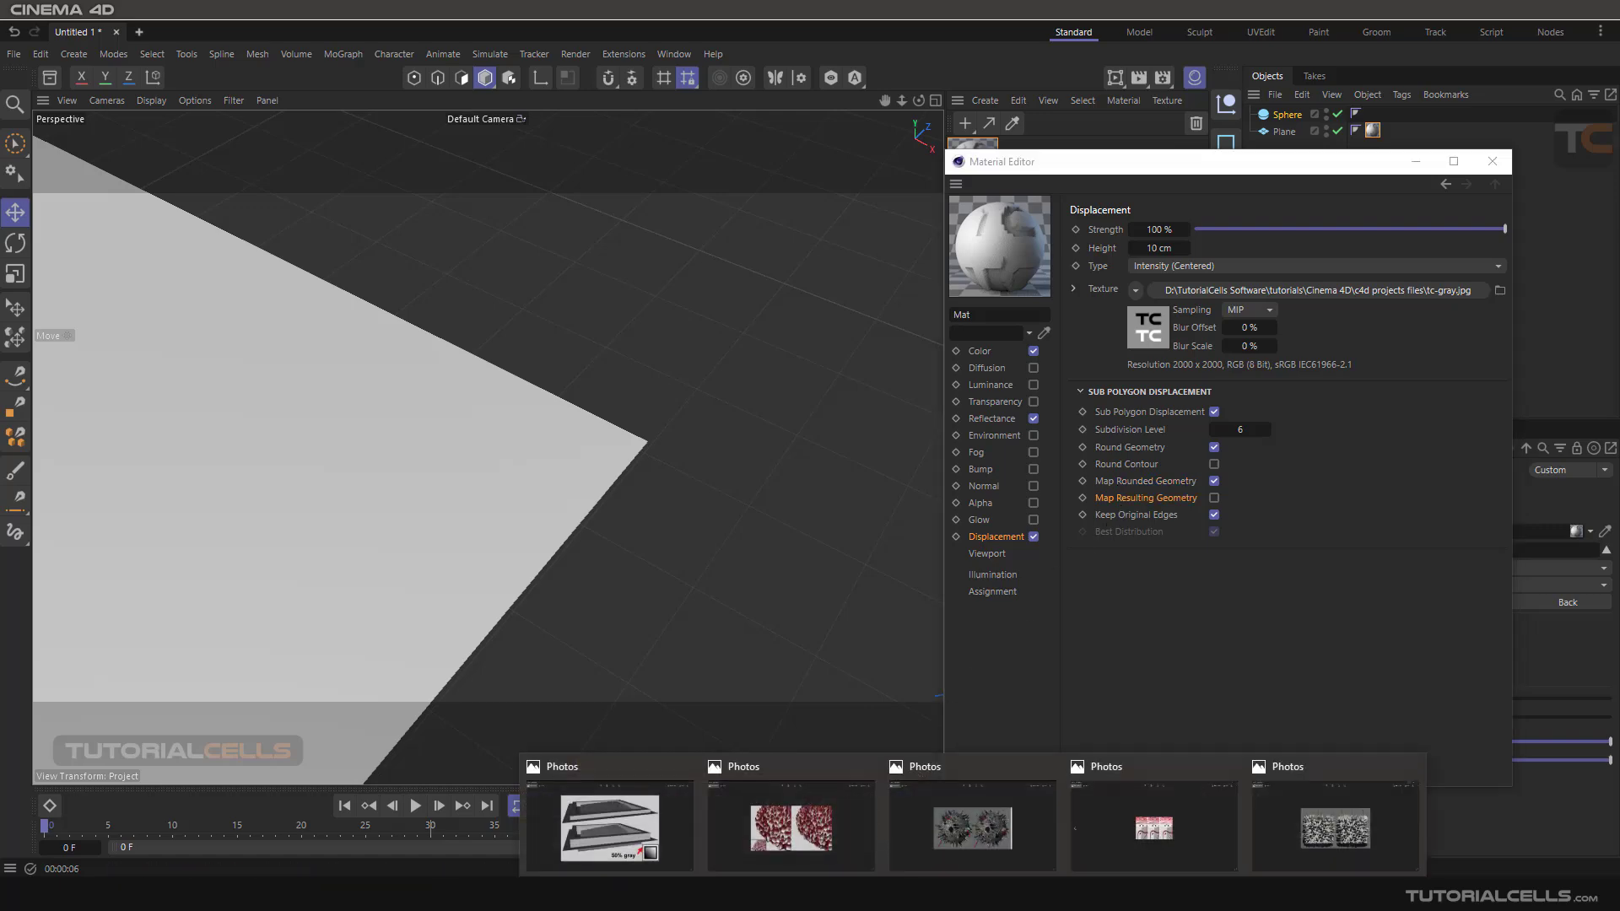
- Examine the enlarged spiky-sphere comparison image in Photos for Map Resulting Geometry, and return to Cinema 4D
left_click(976, 846)
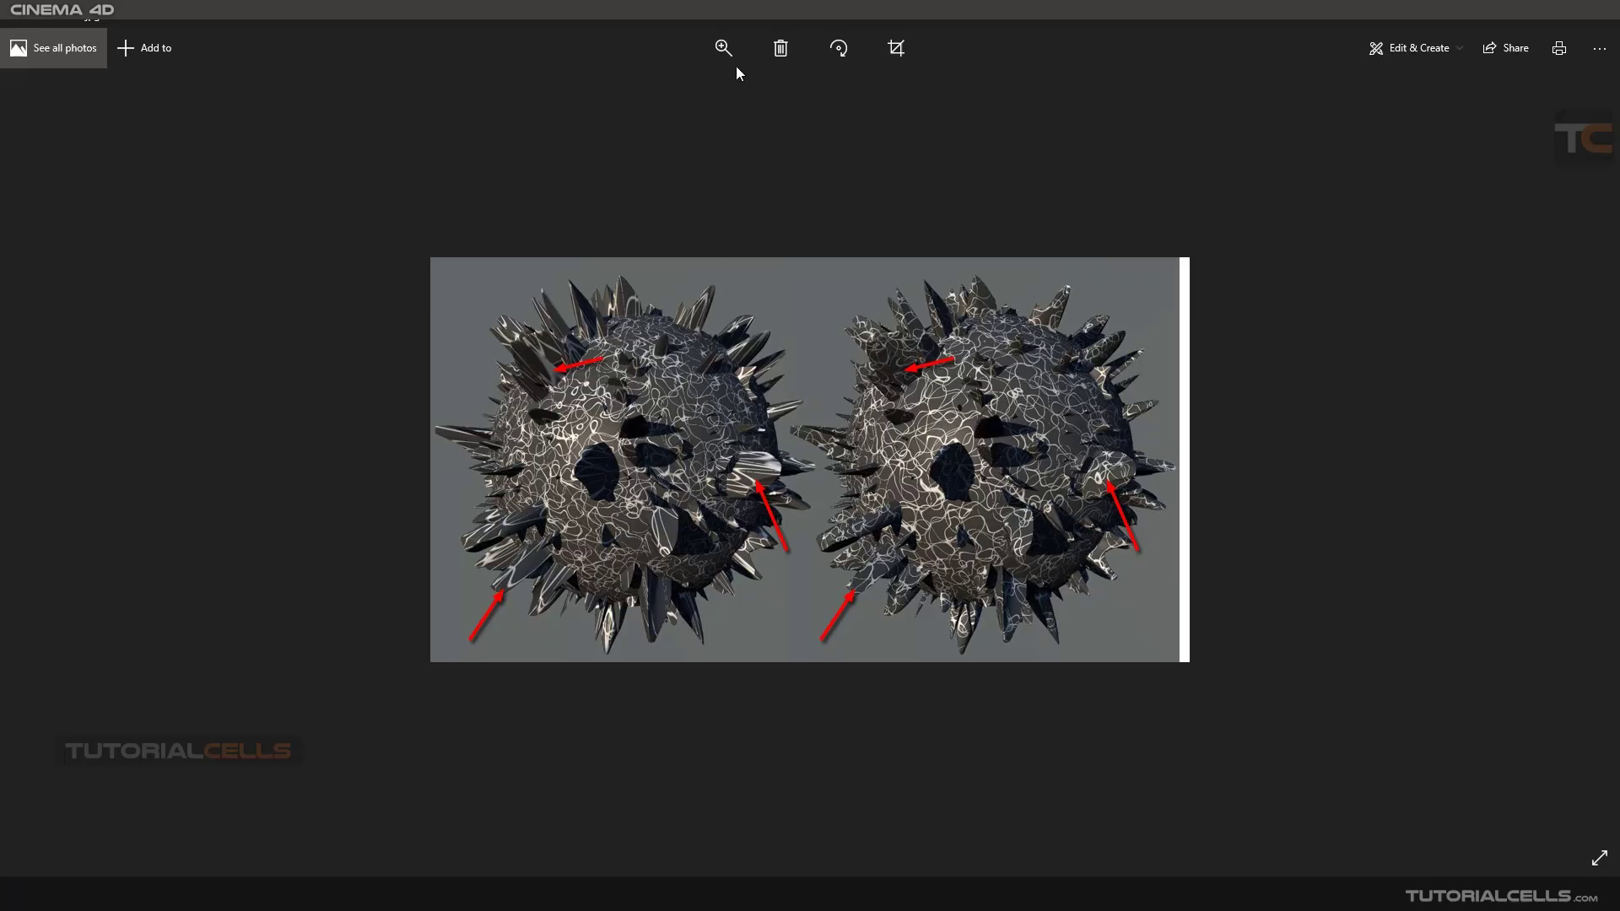
left_click(723, 48)
left_click_drag(661, 87, 684, 98)
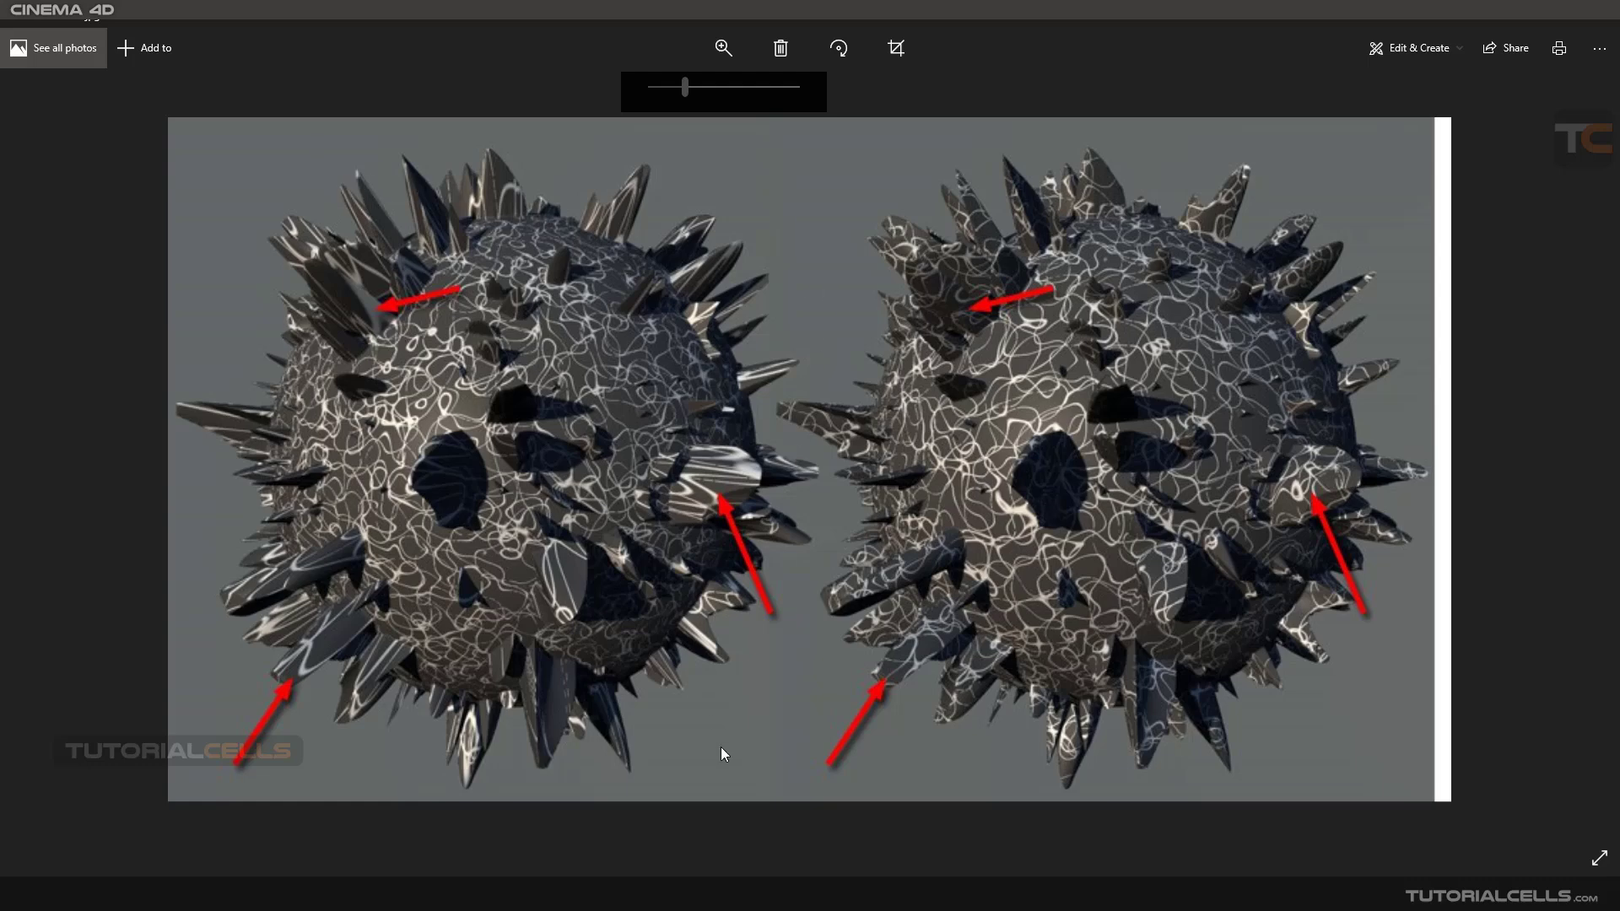
left_click(861, 840)
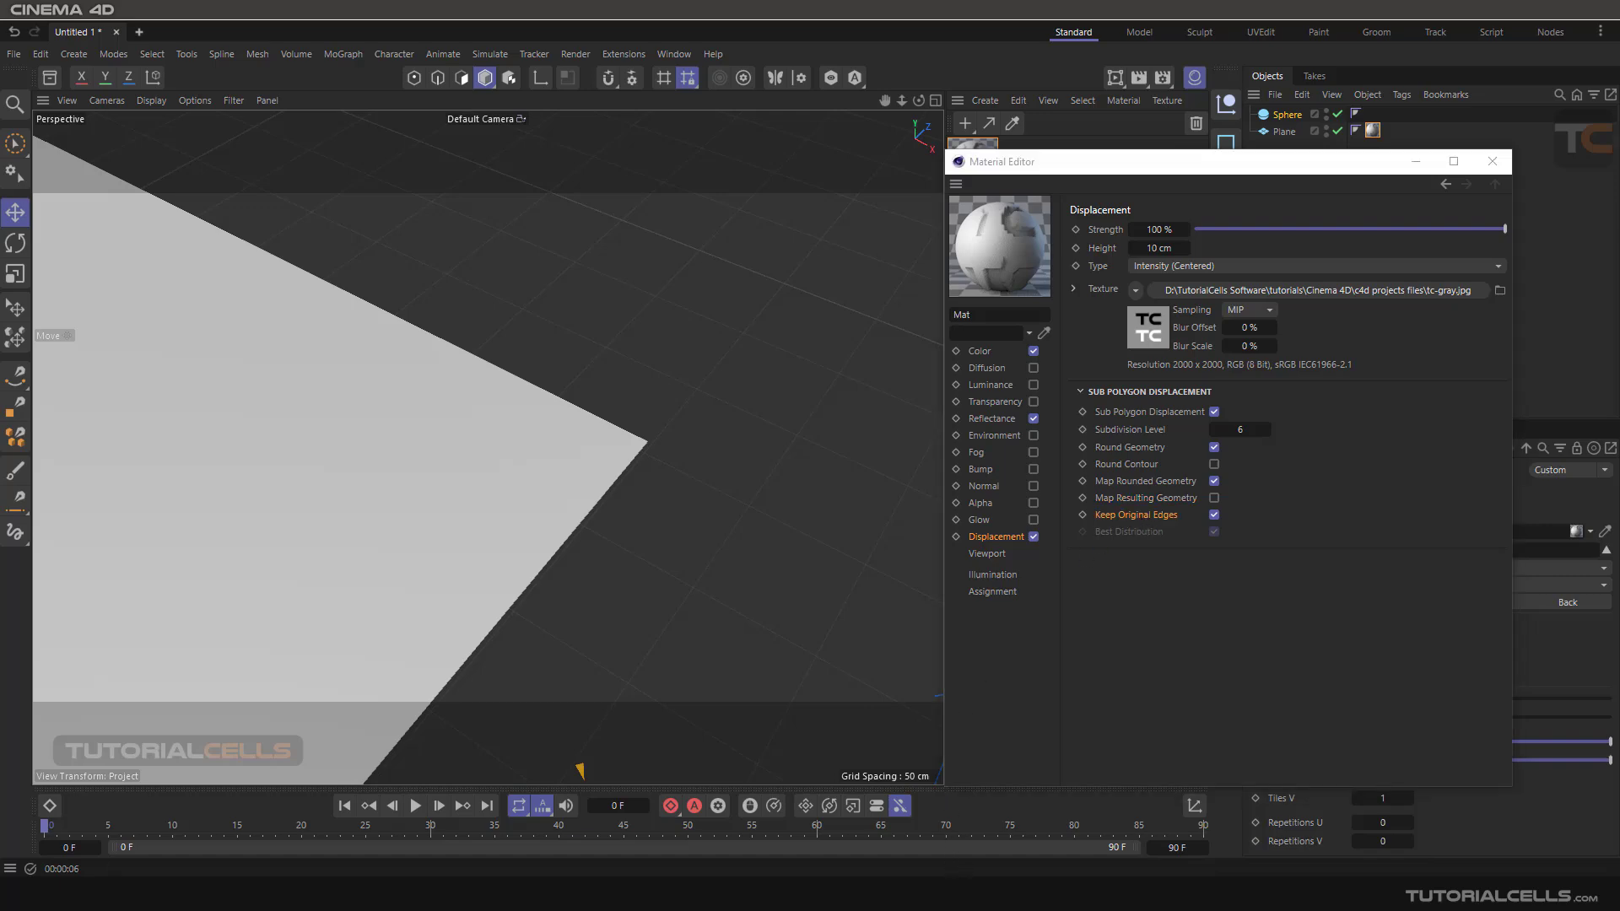
- Examine the enlarged three-part edge comparison image in Photos for Keep Original Edges, and return to Cinema 4D
mouse_move(945, 899)
left_click(1172, 812)
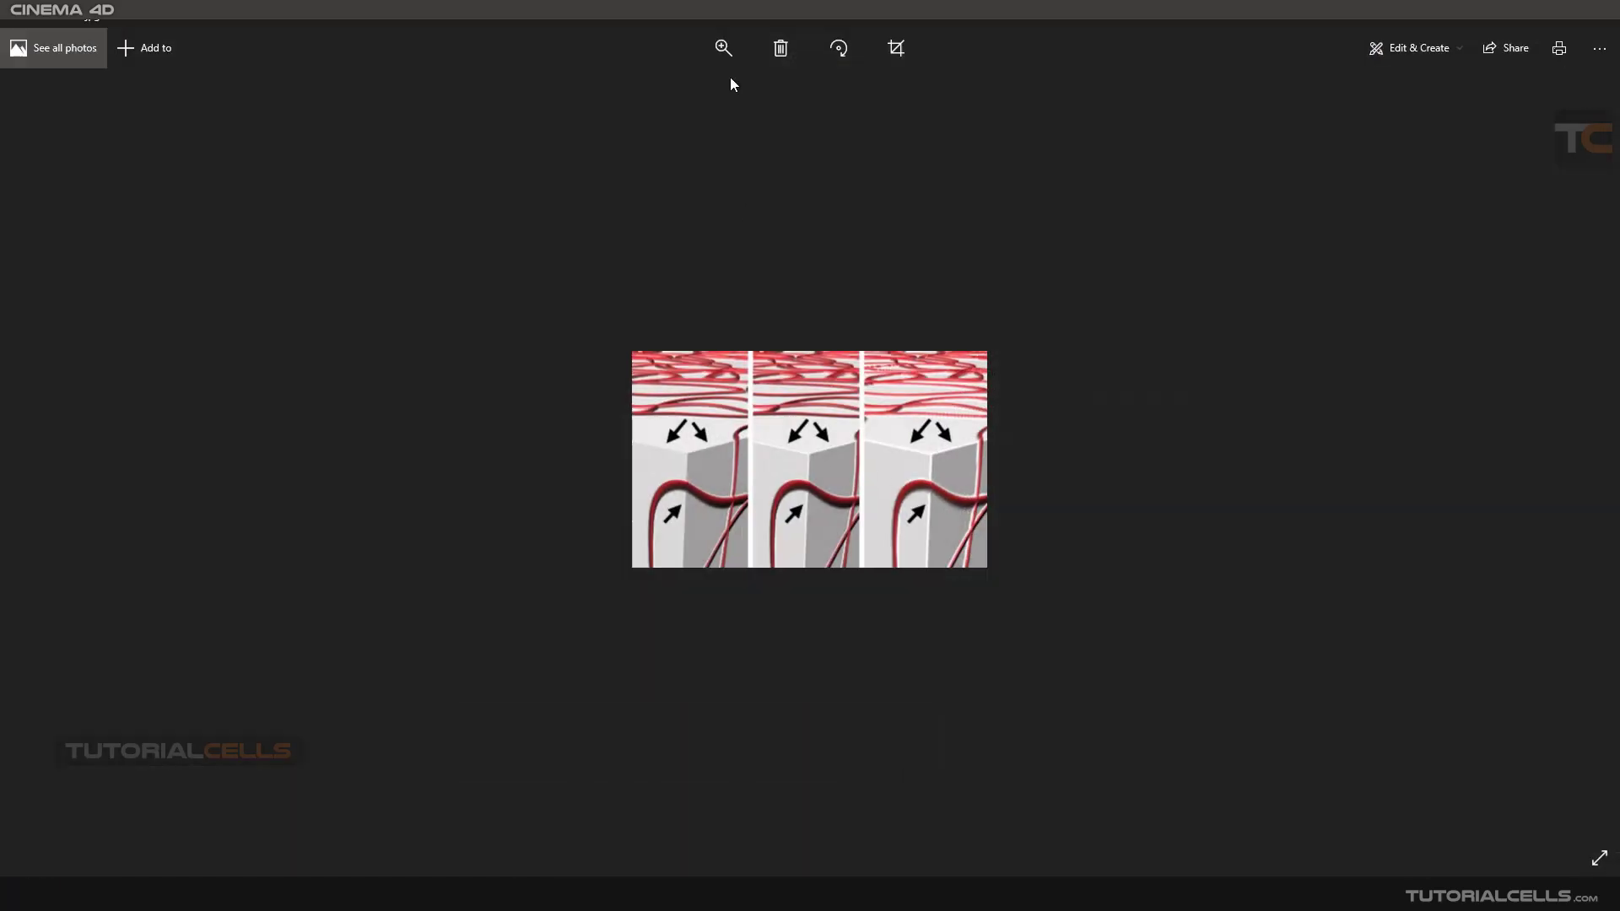
left_click(724, 49)
left_click_drag(651, 87, 702, 87)
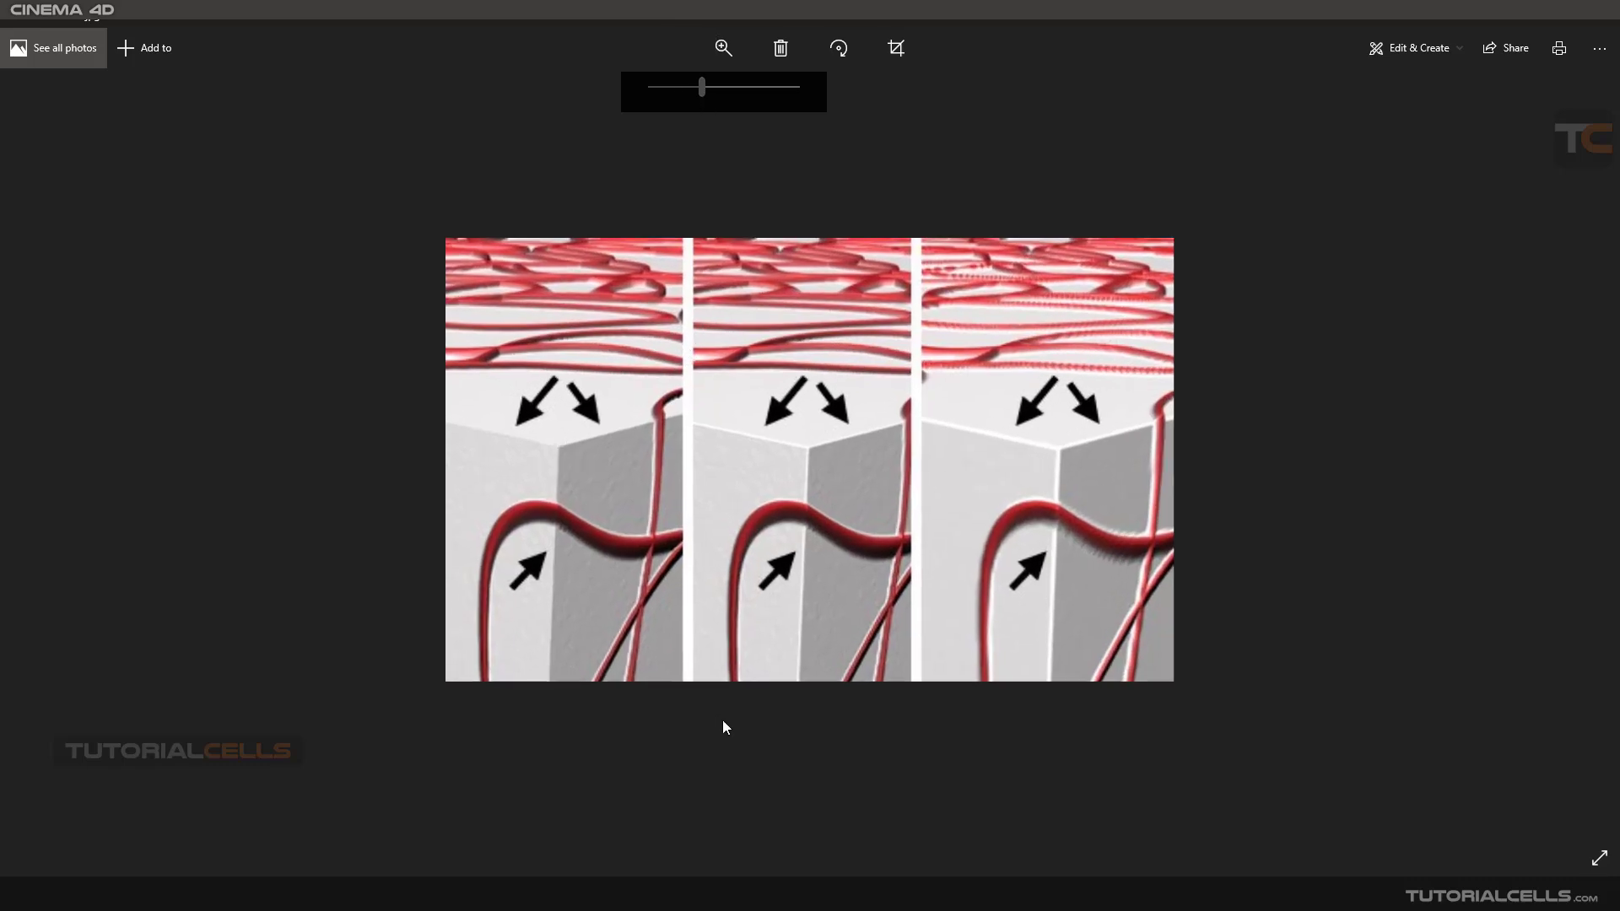
mouse_move(759, 896)
left_click(688, 815)
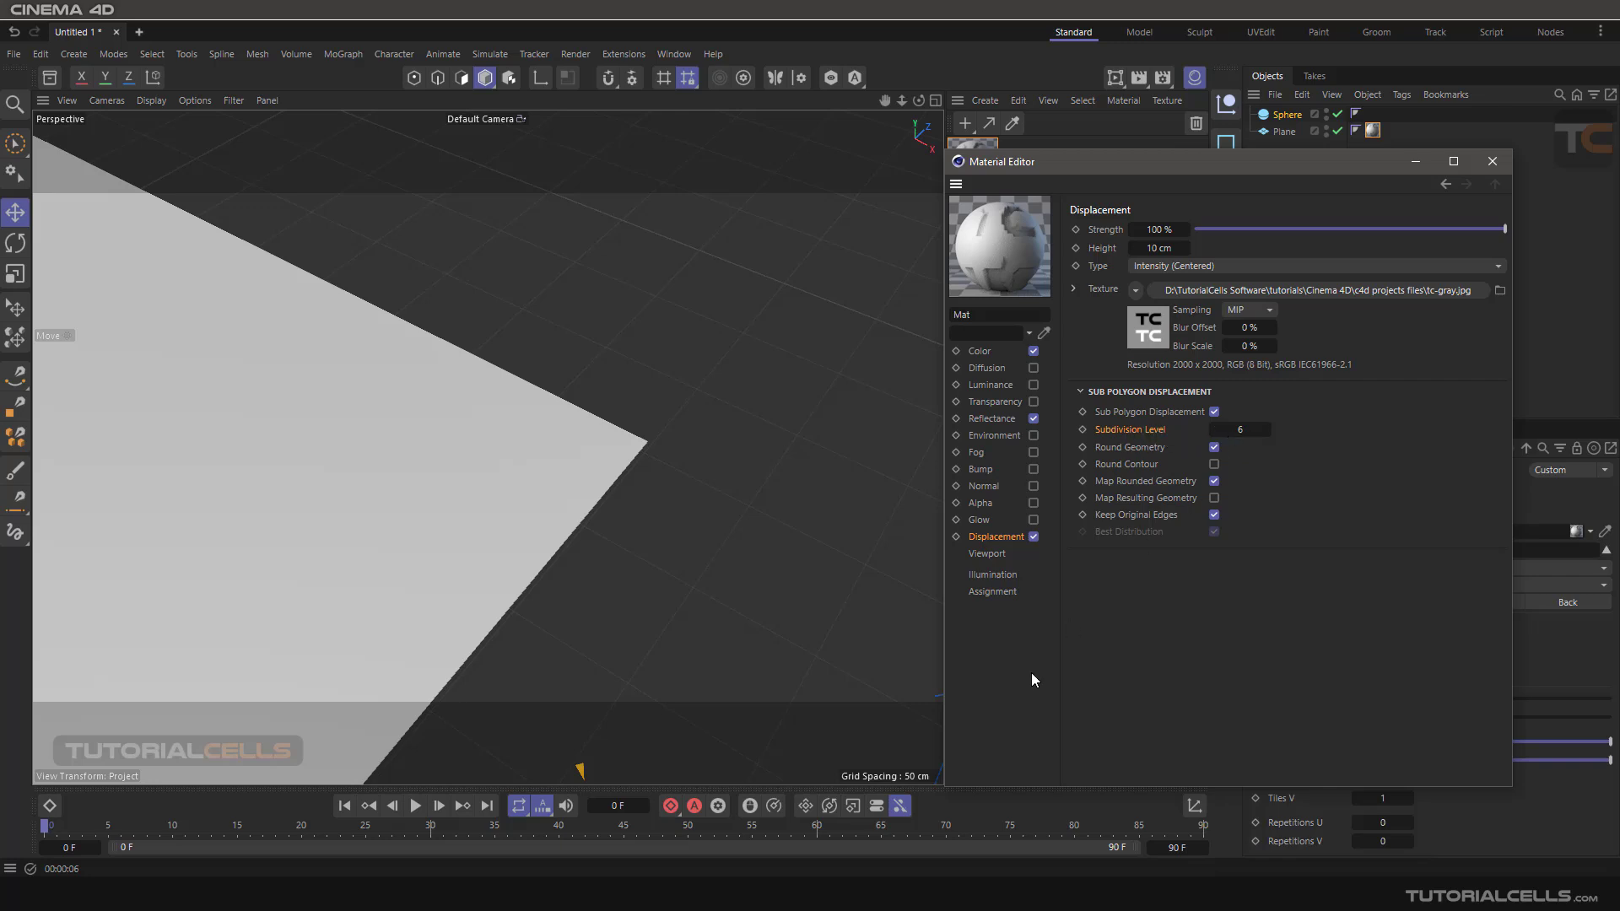
mouse_move(971, 896)
left_click(1150, 822)
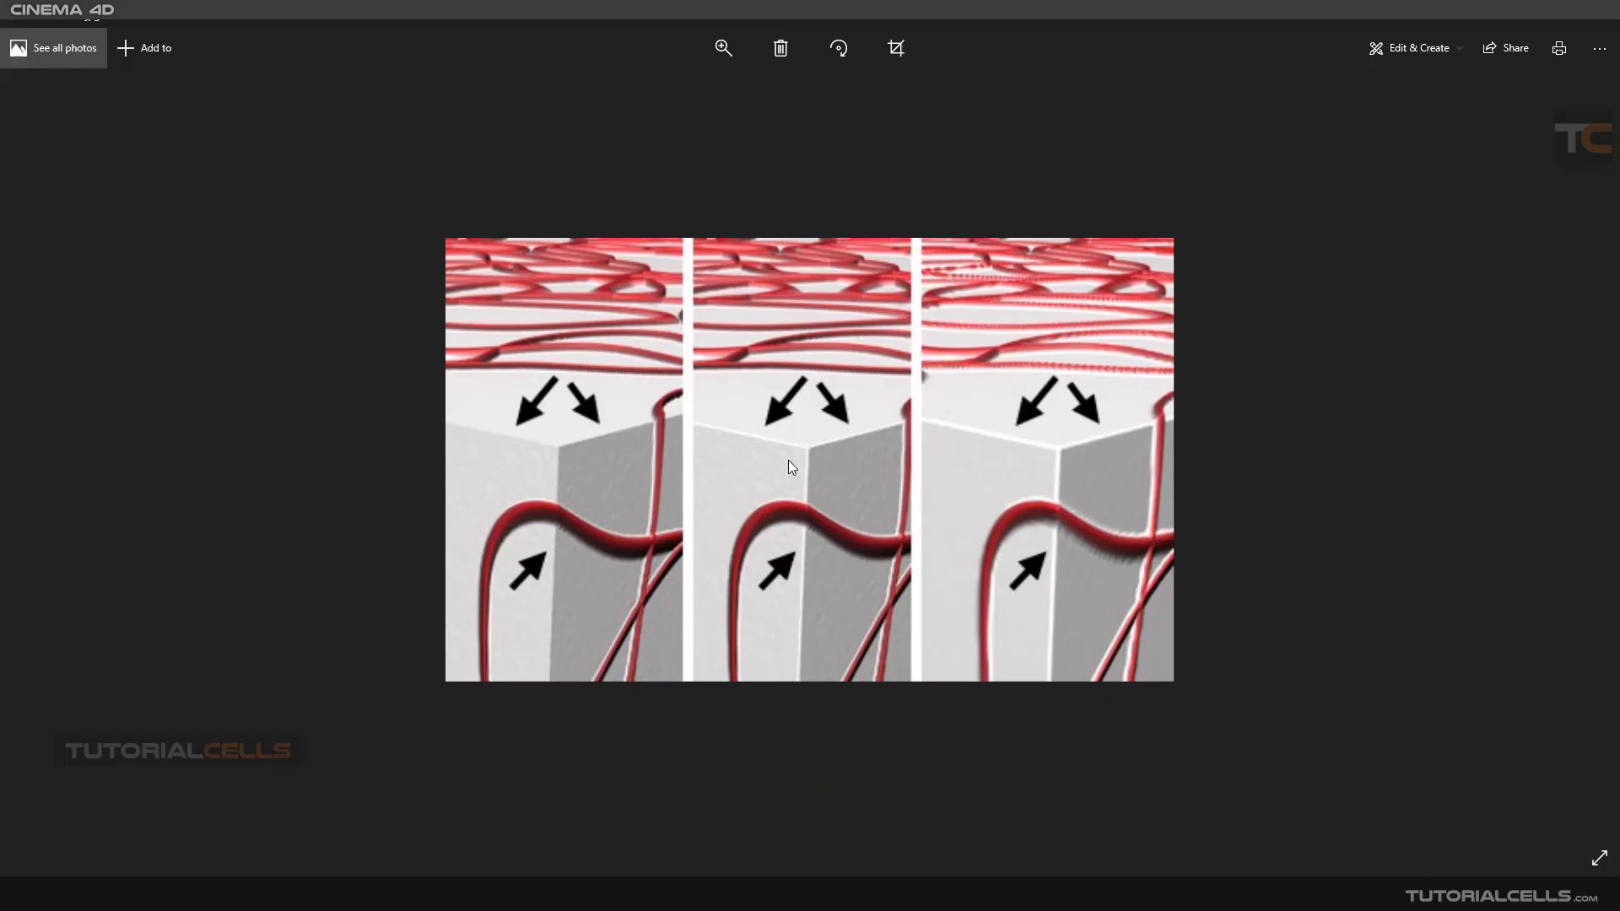
mouse_move(766, 896)
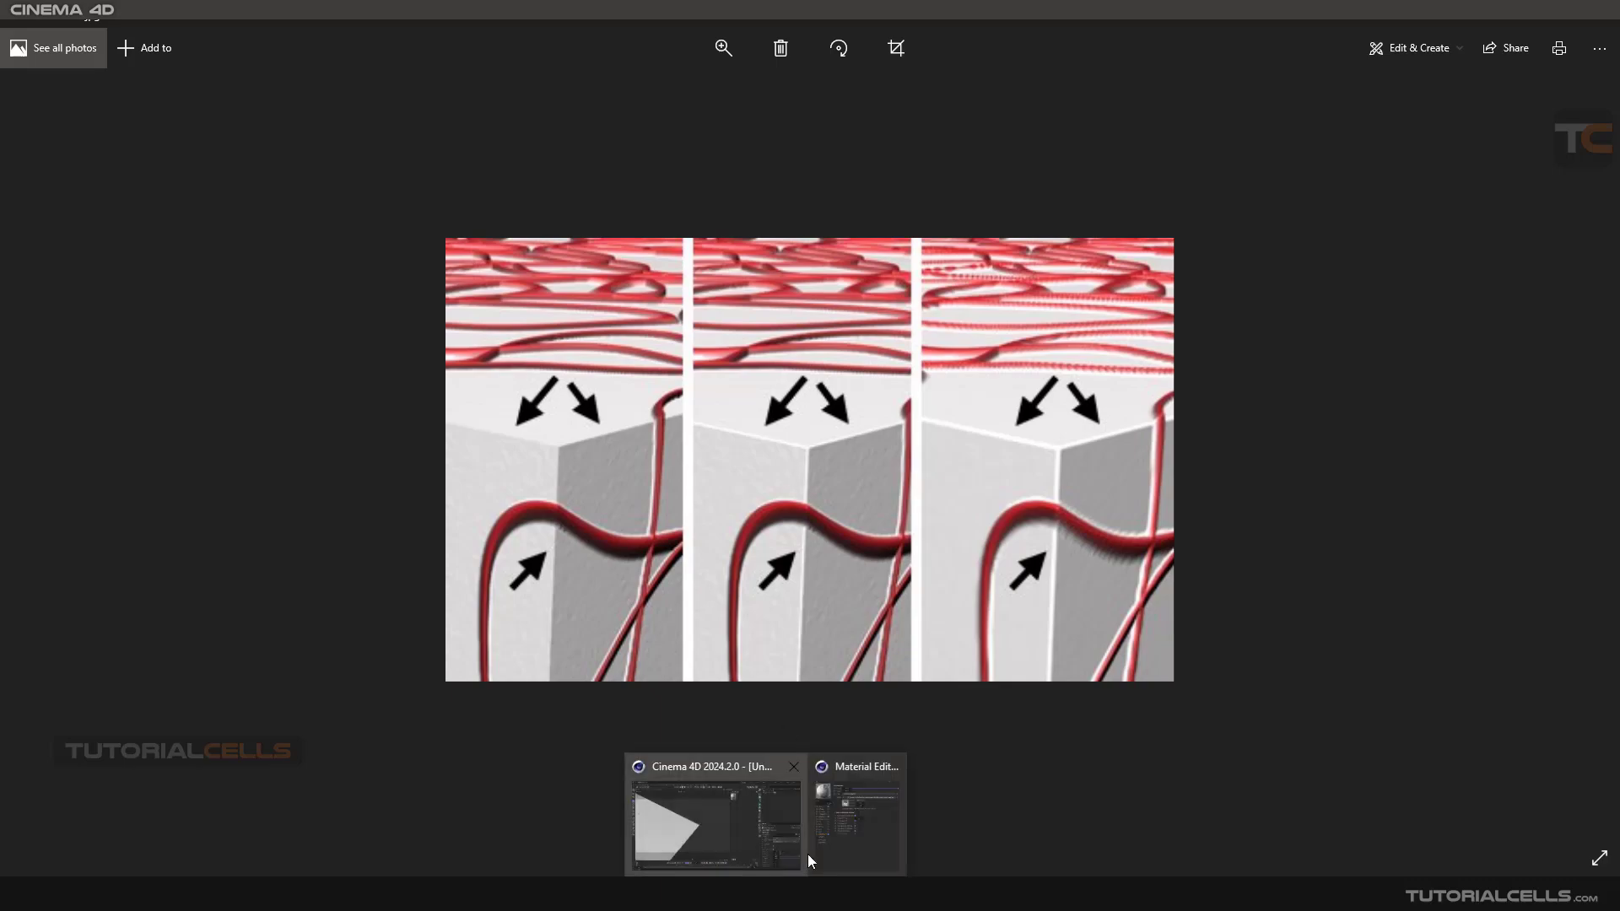
left_click(802, 844)
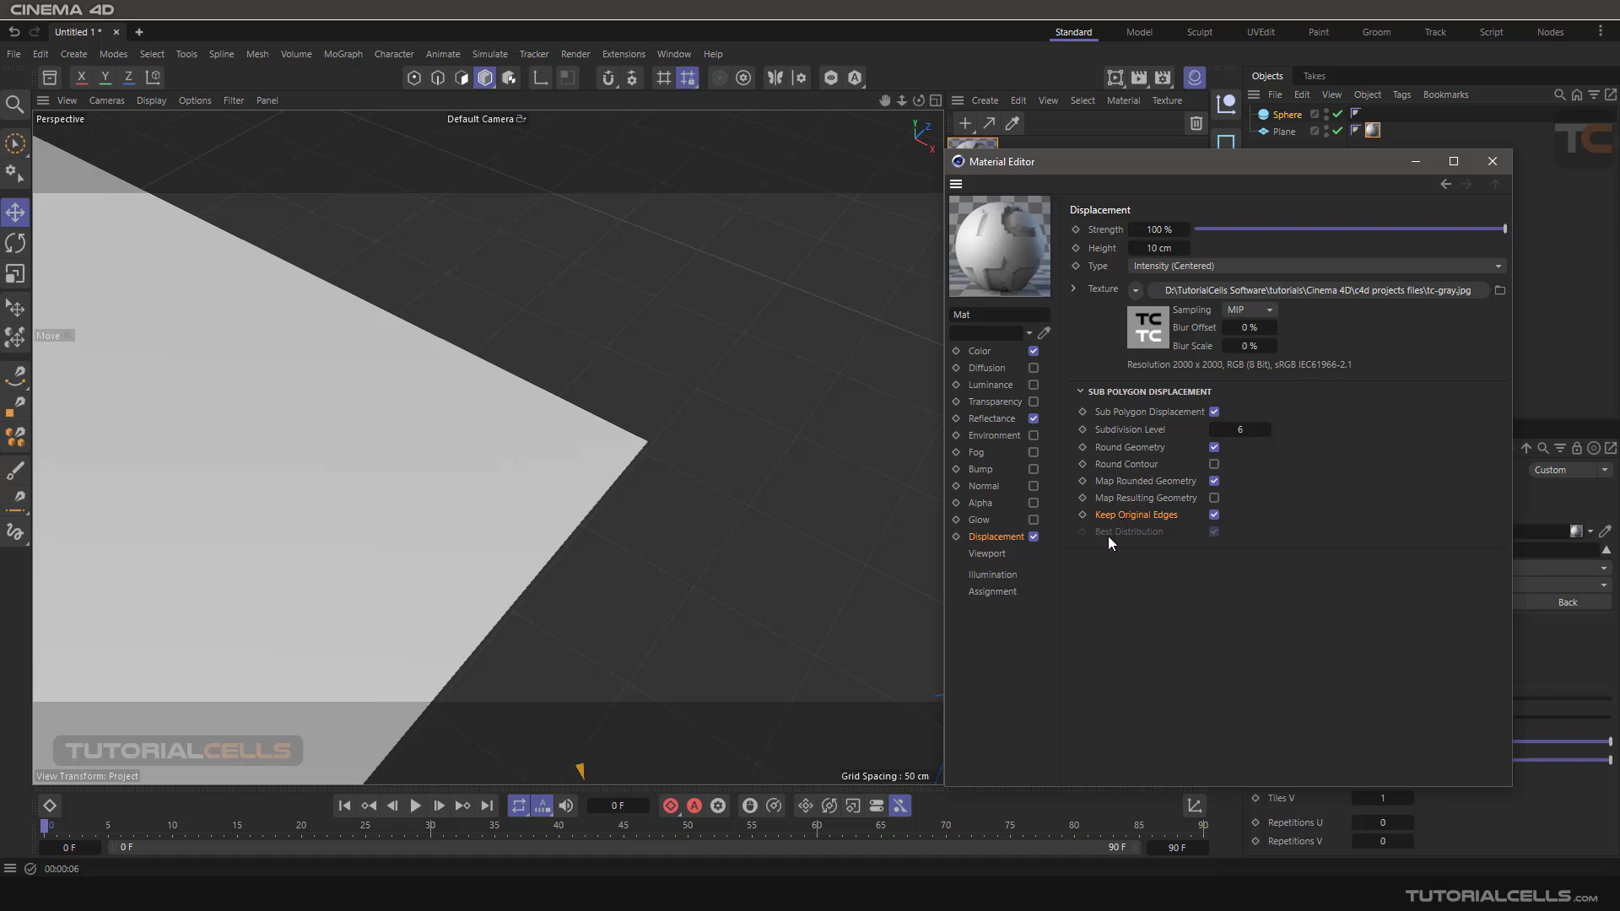
- Switch to Photos and view the comparison image of two spiky cubes with direction arrows for Best Distribution
left_click(973, 896)
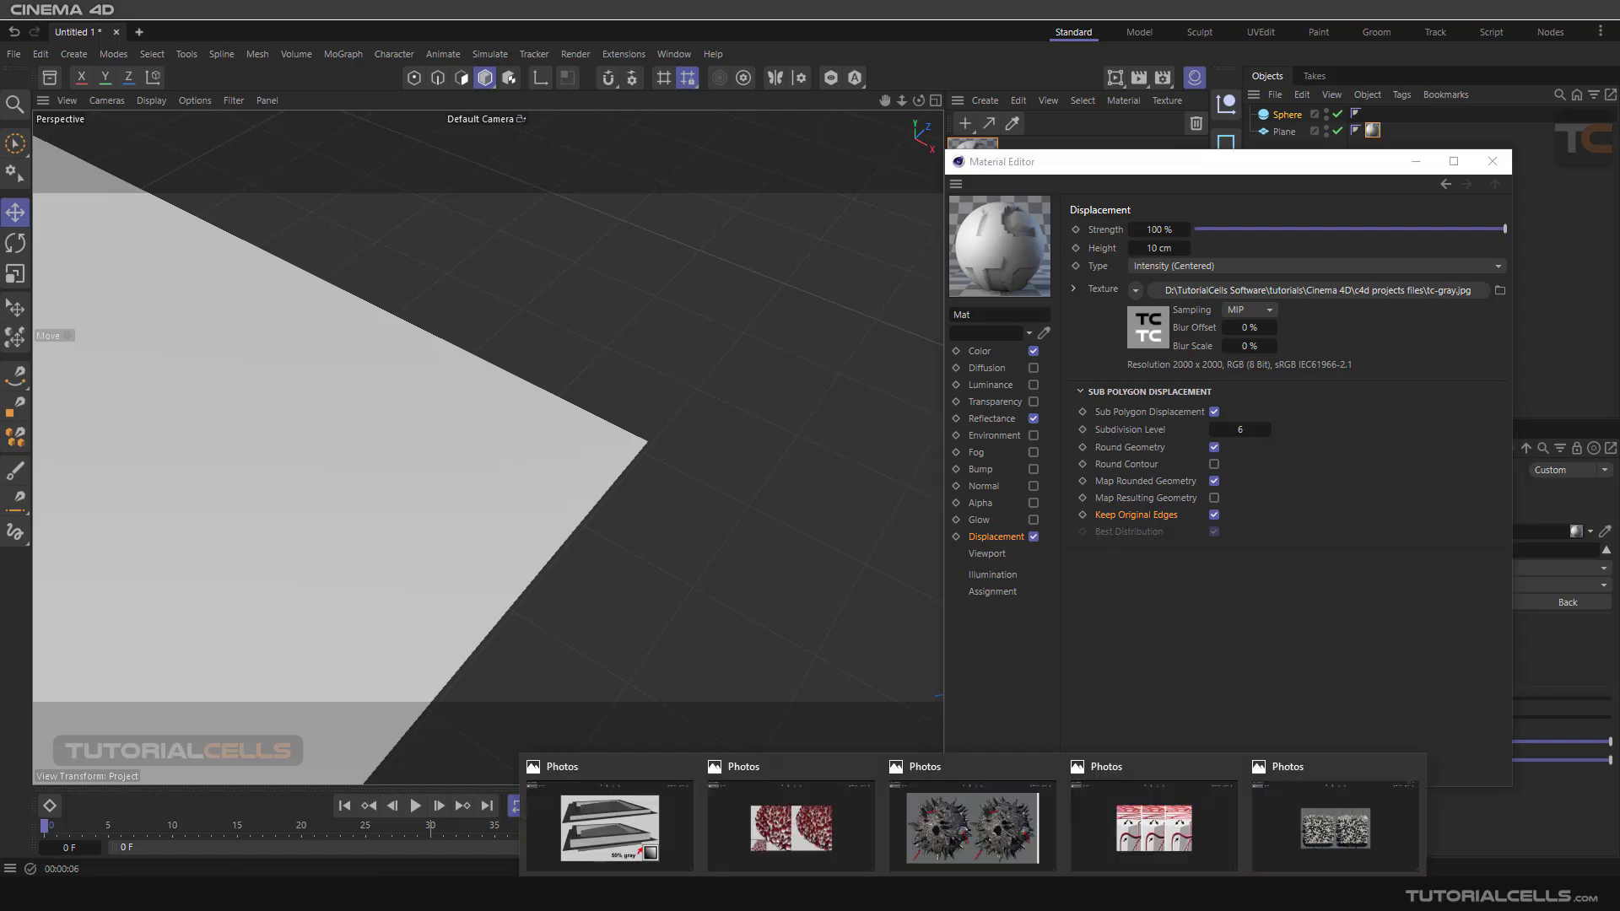
left_click(1322, 828)
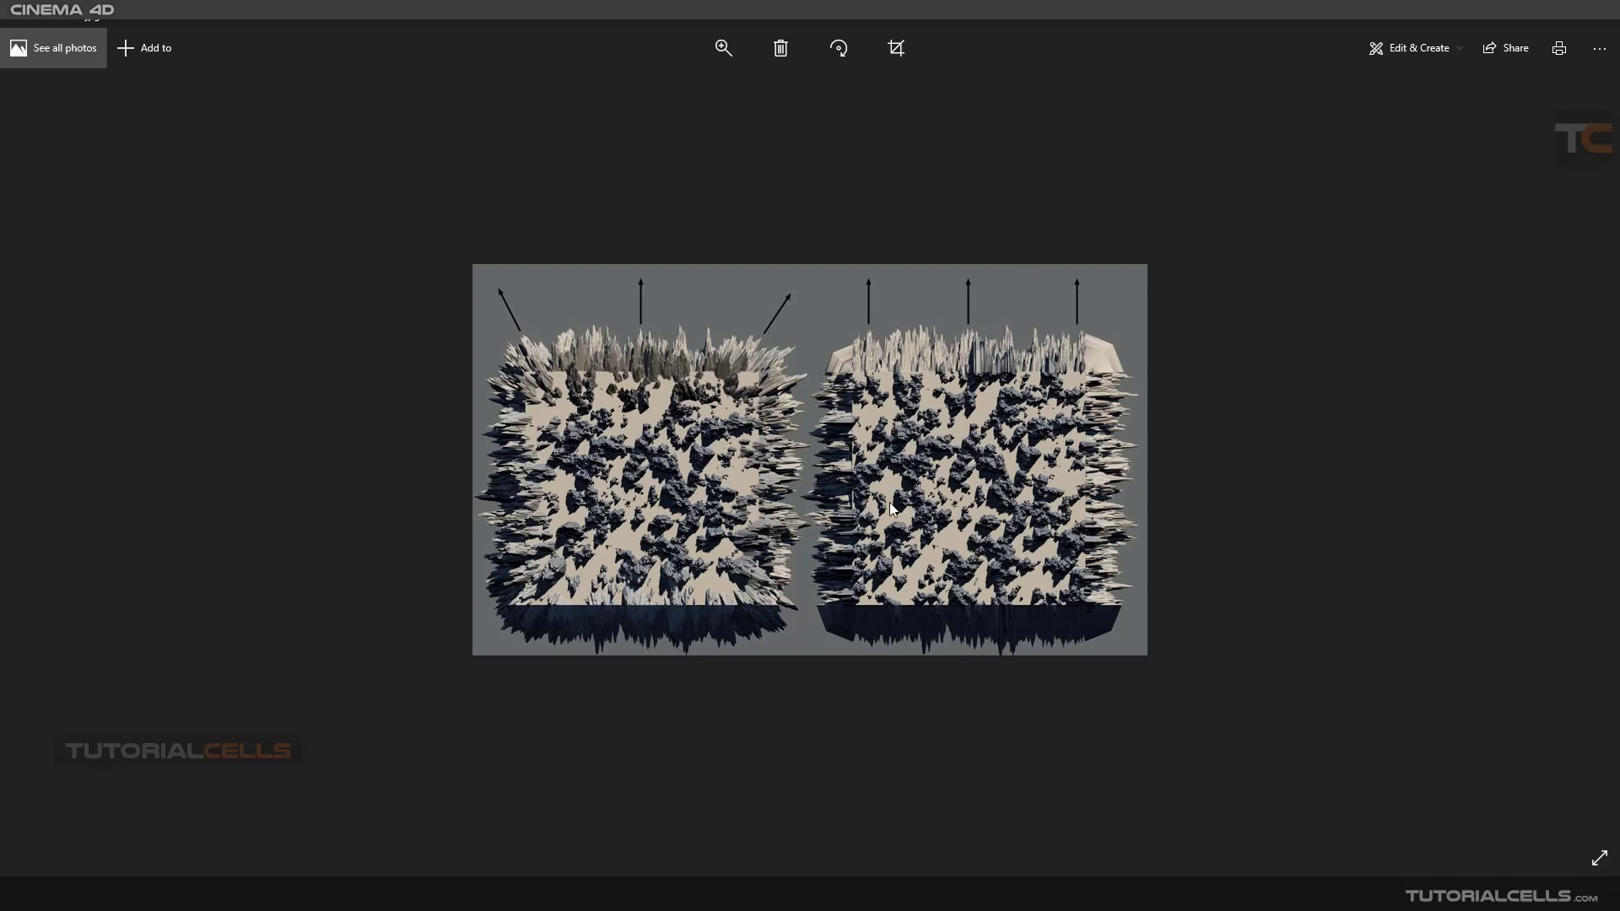
- Enlarge the two-cube comparison image in Photos to examine the Best Distribution arrows, and return to Cinema 4D
left_click(721, 57)
left_click_drag(655, 90, 700, 98)
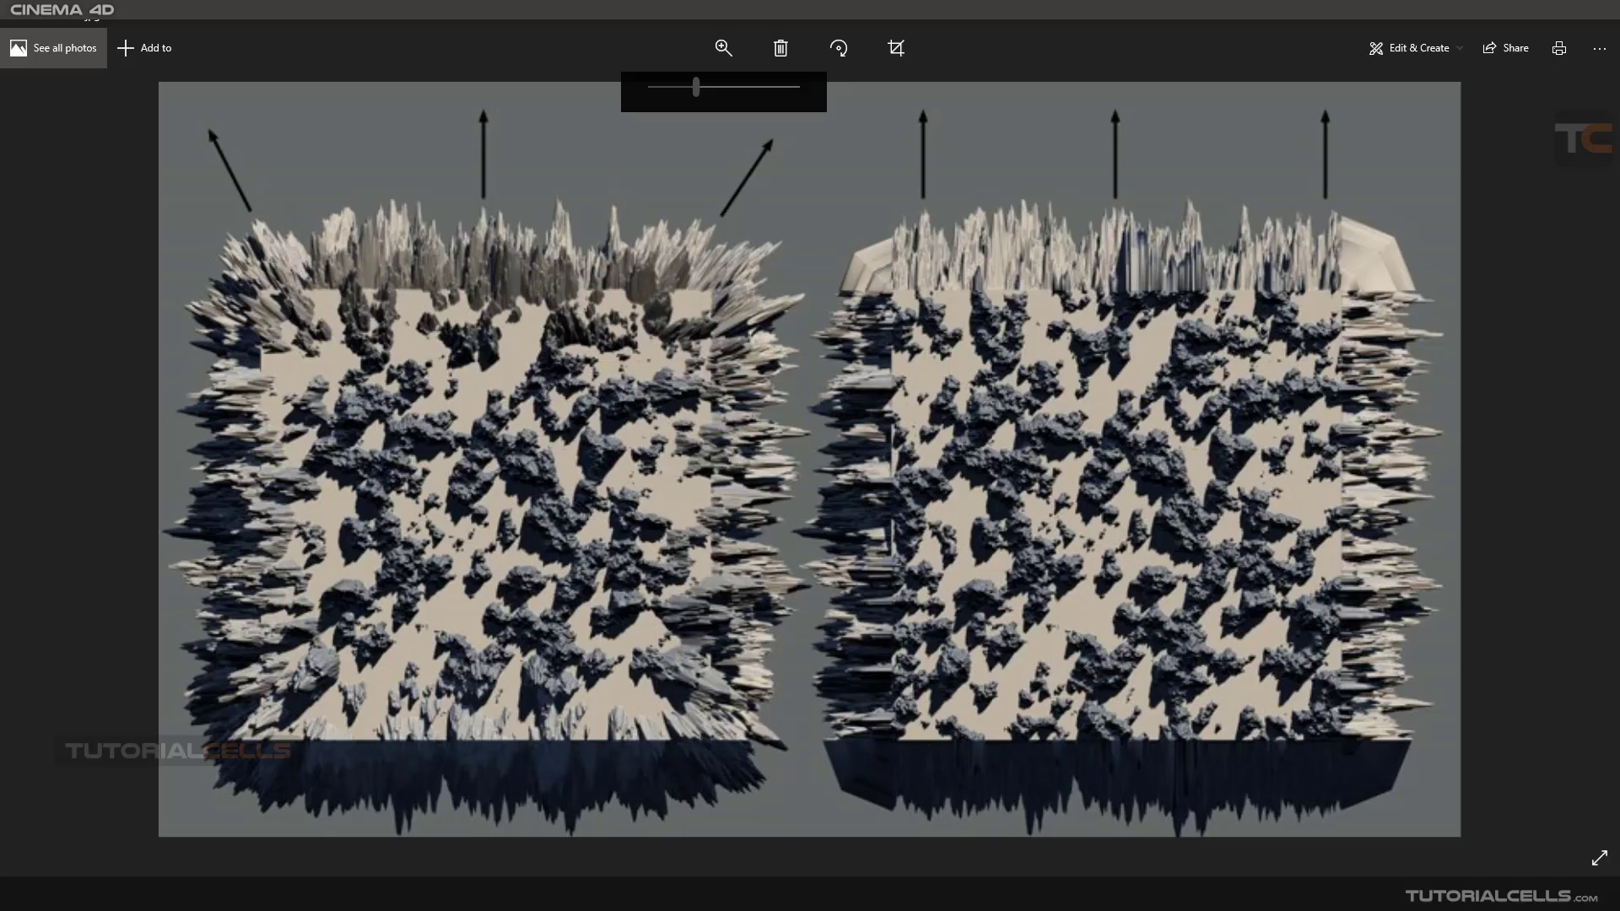
left_click(847, 834)
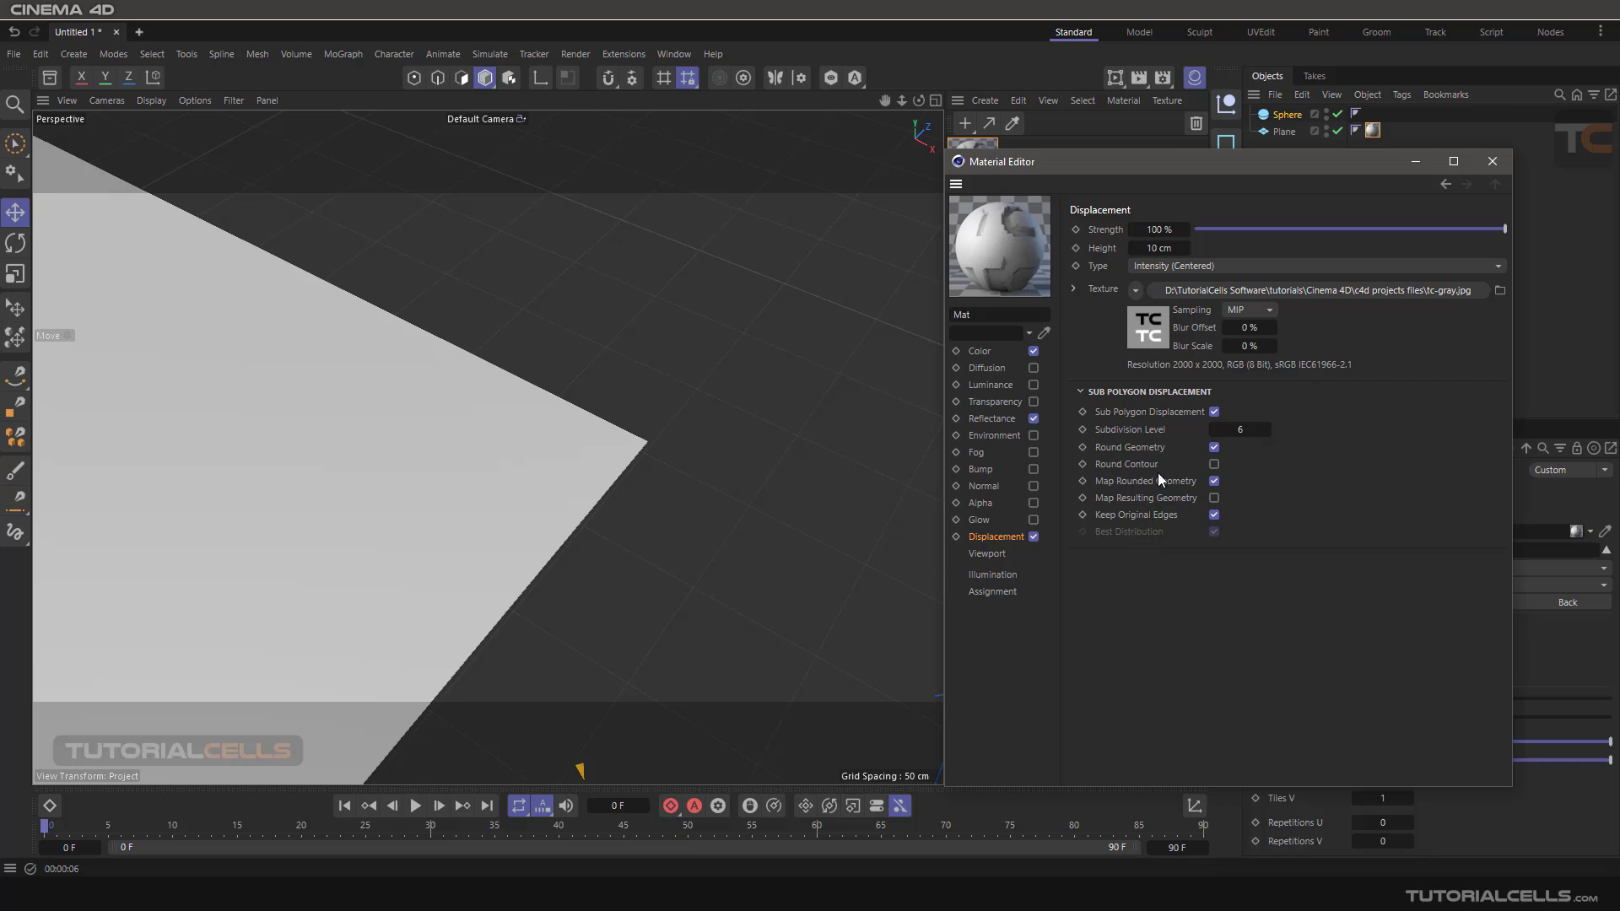
- Toggle Round Geometry off and back on, and review the spiky-cube comparison image in Photos again before returning to Cinema 4D
left_click(1214, 448)
left_click(1214, 448)
mouse_move(972, 907)
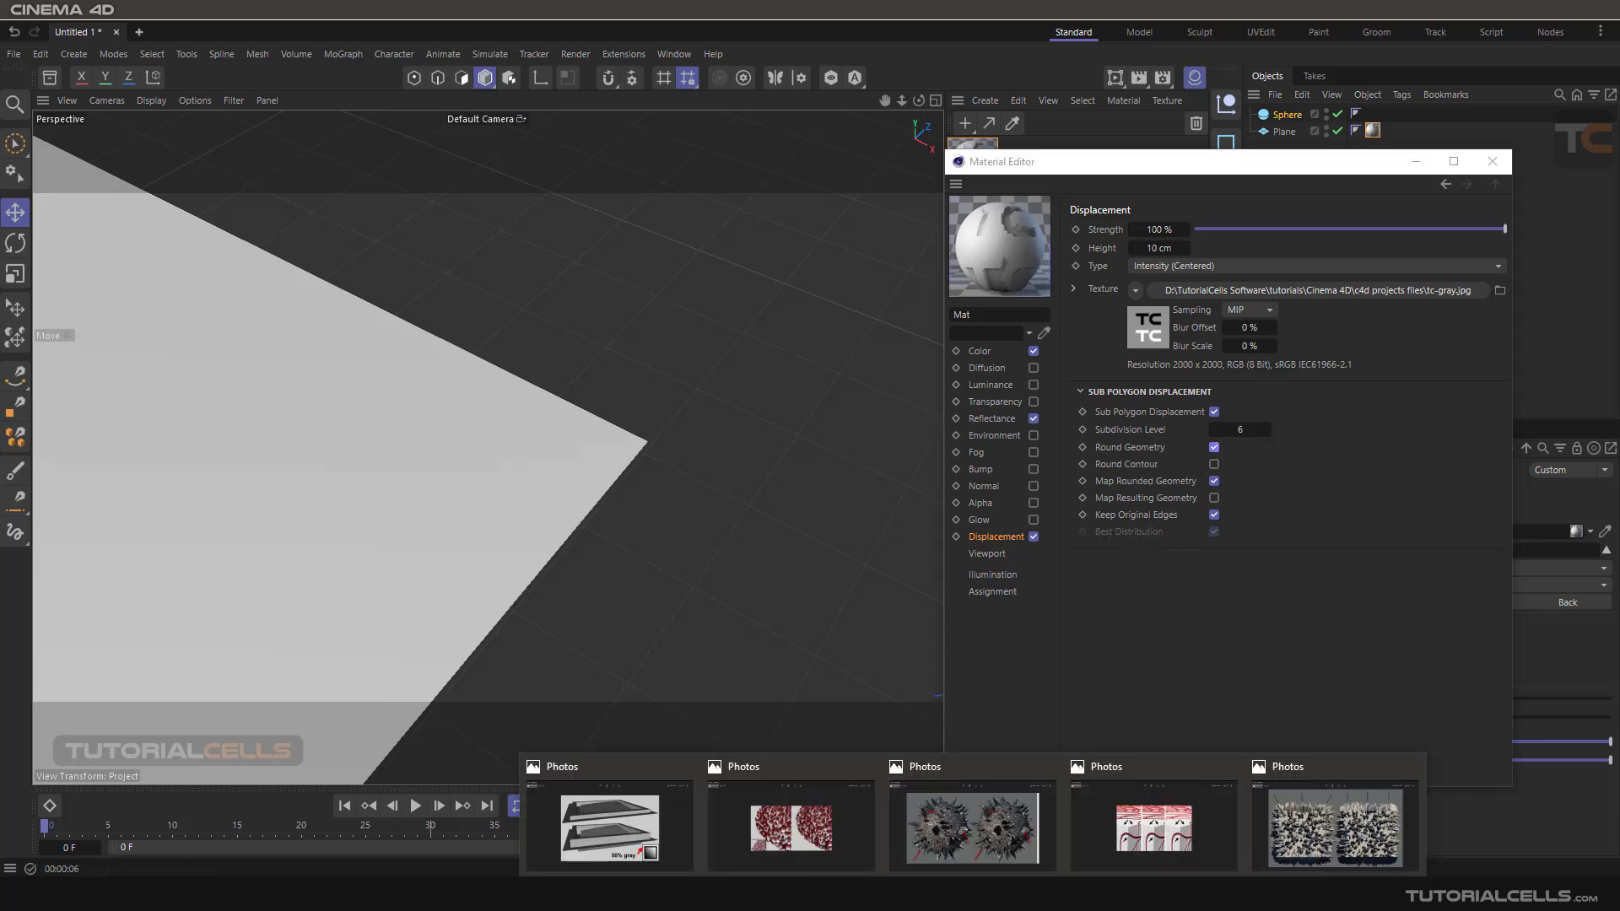
left_click(1276, 801)
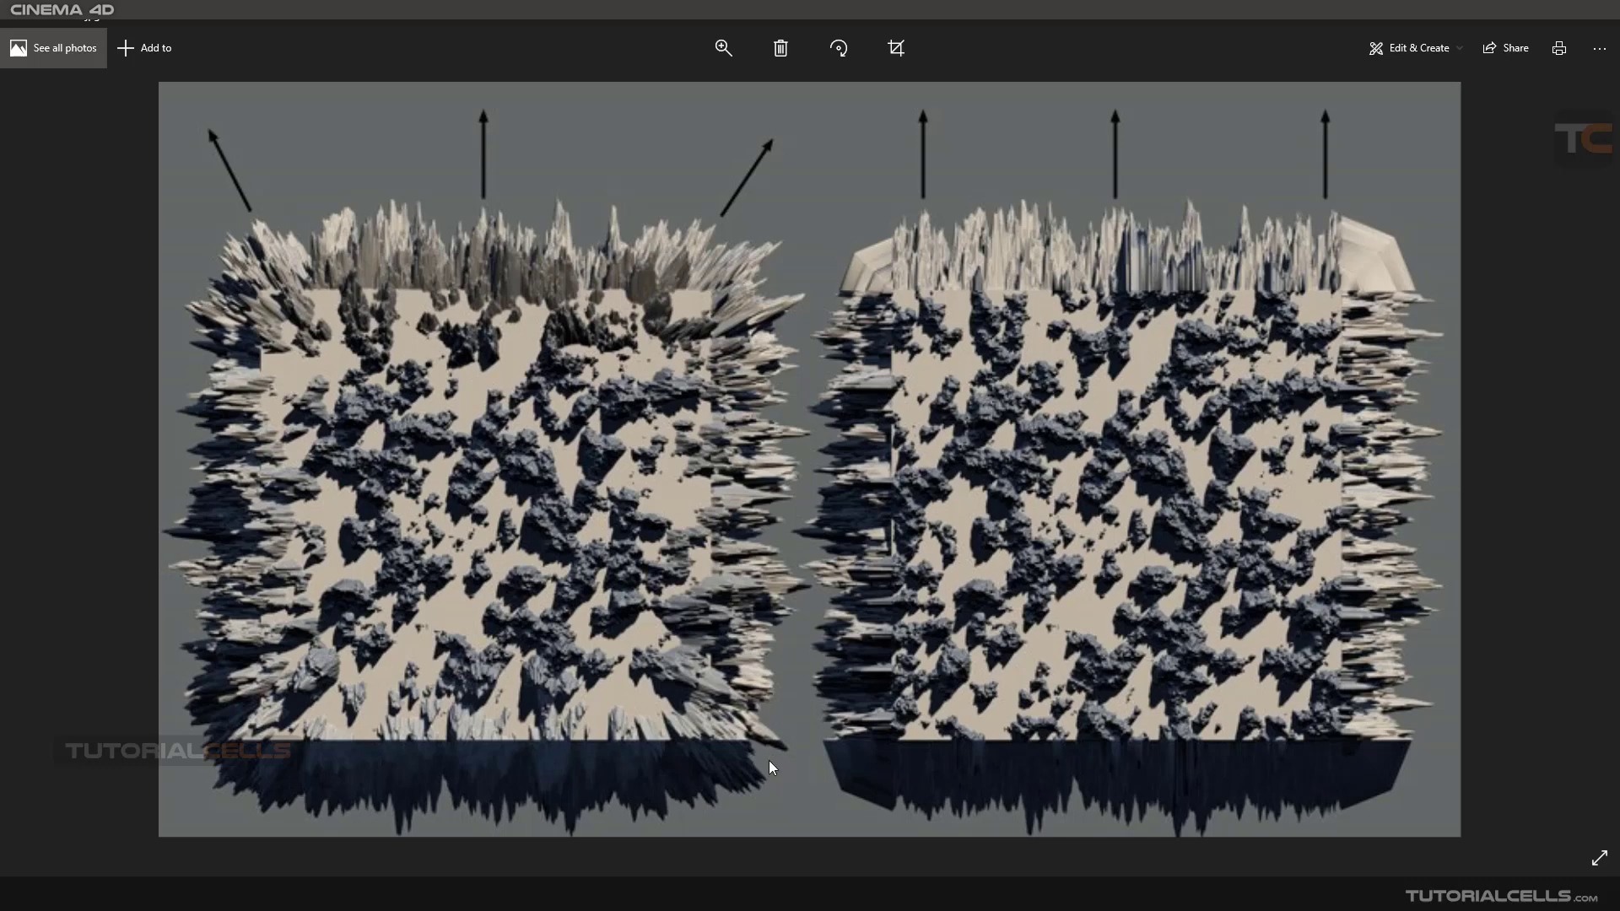
mouse_move(765, 893)
left_click(843, 829)
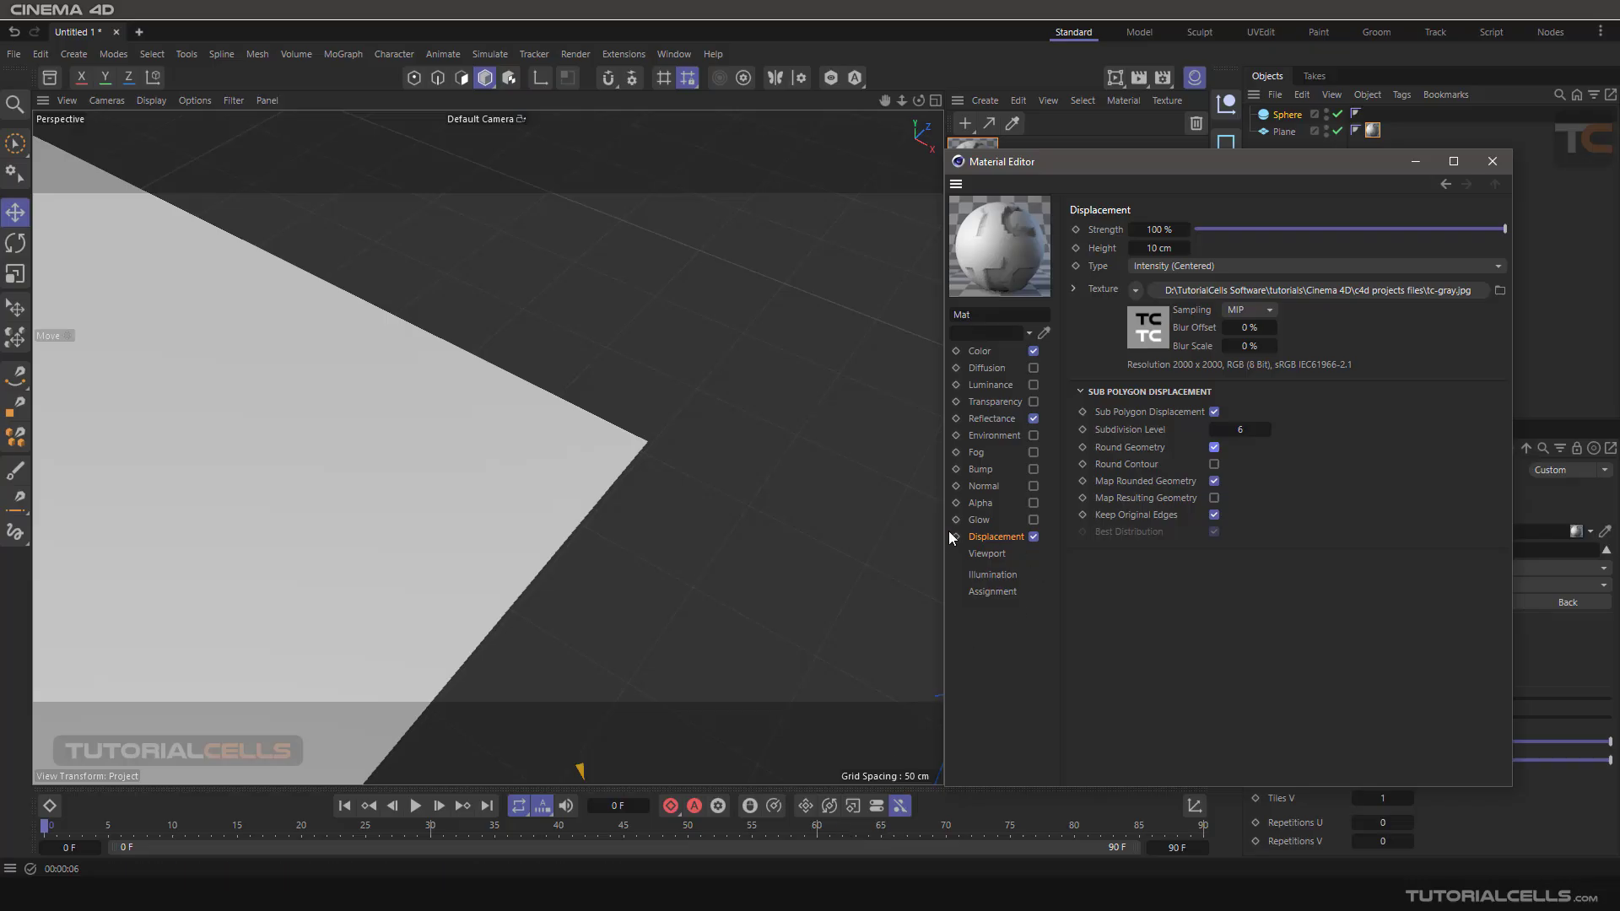
- Close the Material Editor and show the whole plane and sphere together in the perspective view
left_click_drag(755, 504, 406, 415, "alt")
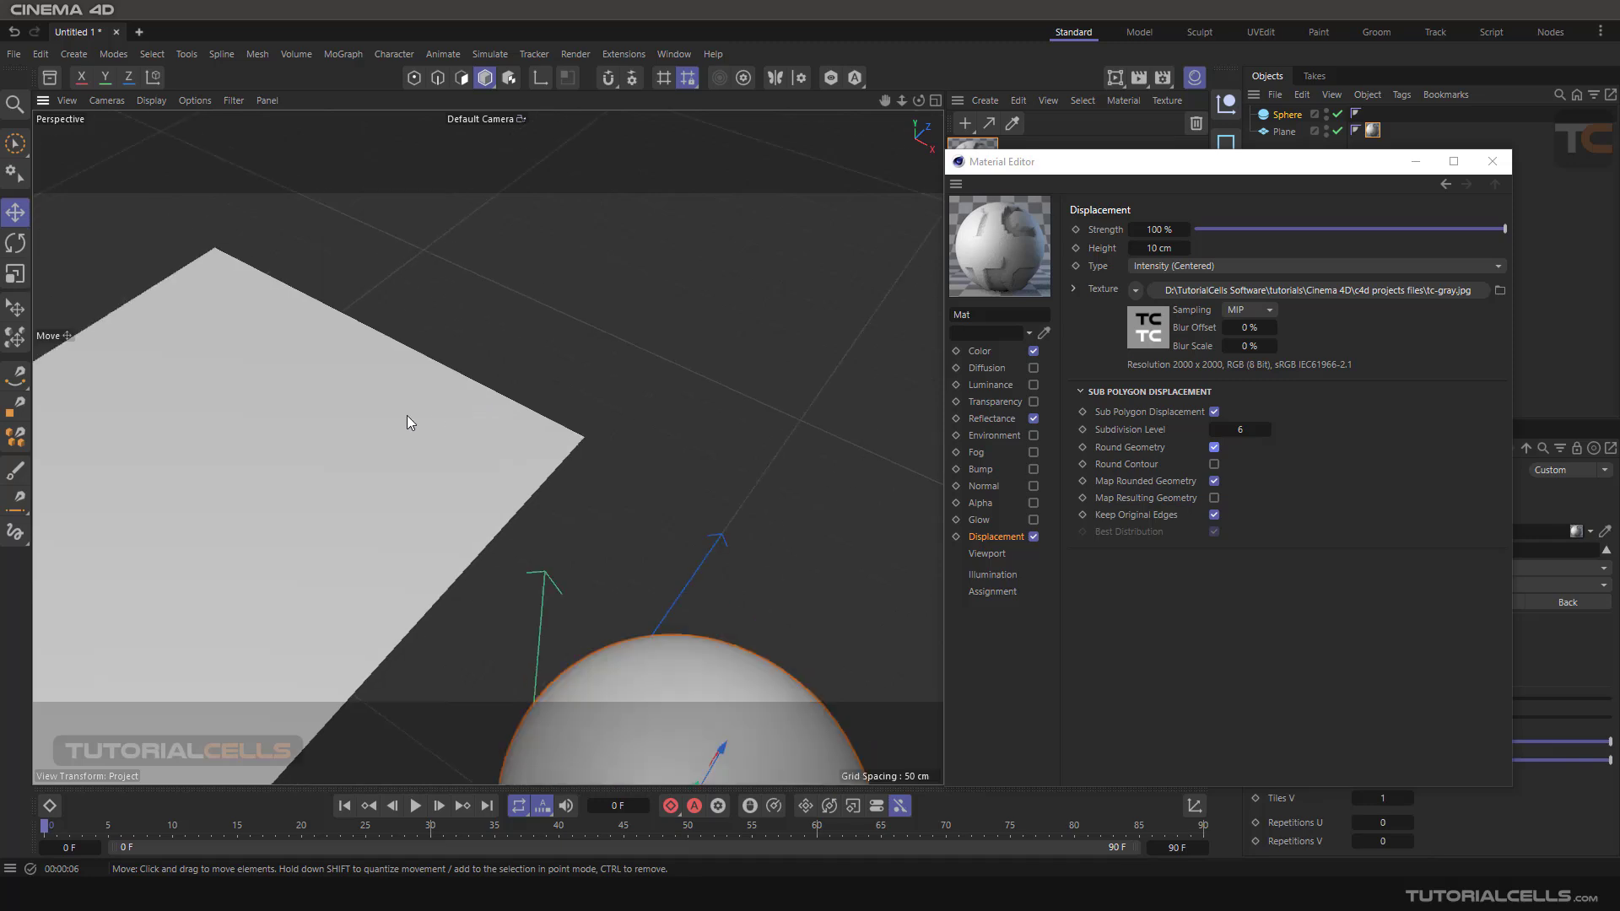
scroll(377, 425, "down", 5)
left_click_drag(489, 506, 736, 398, "alt")
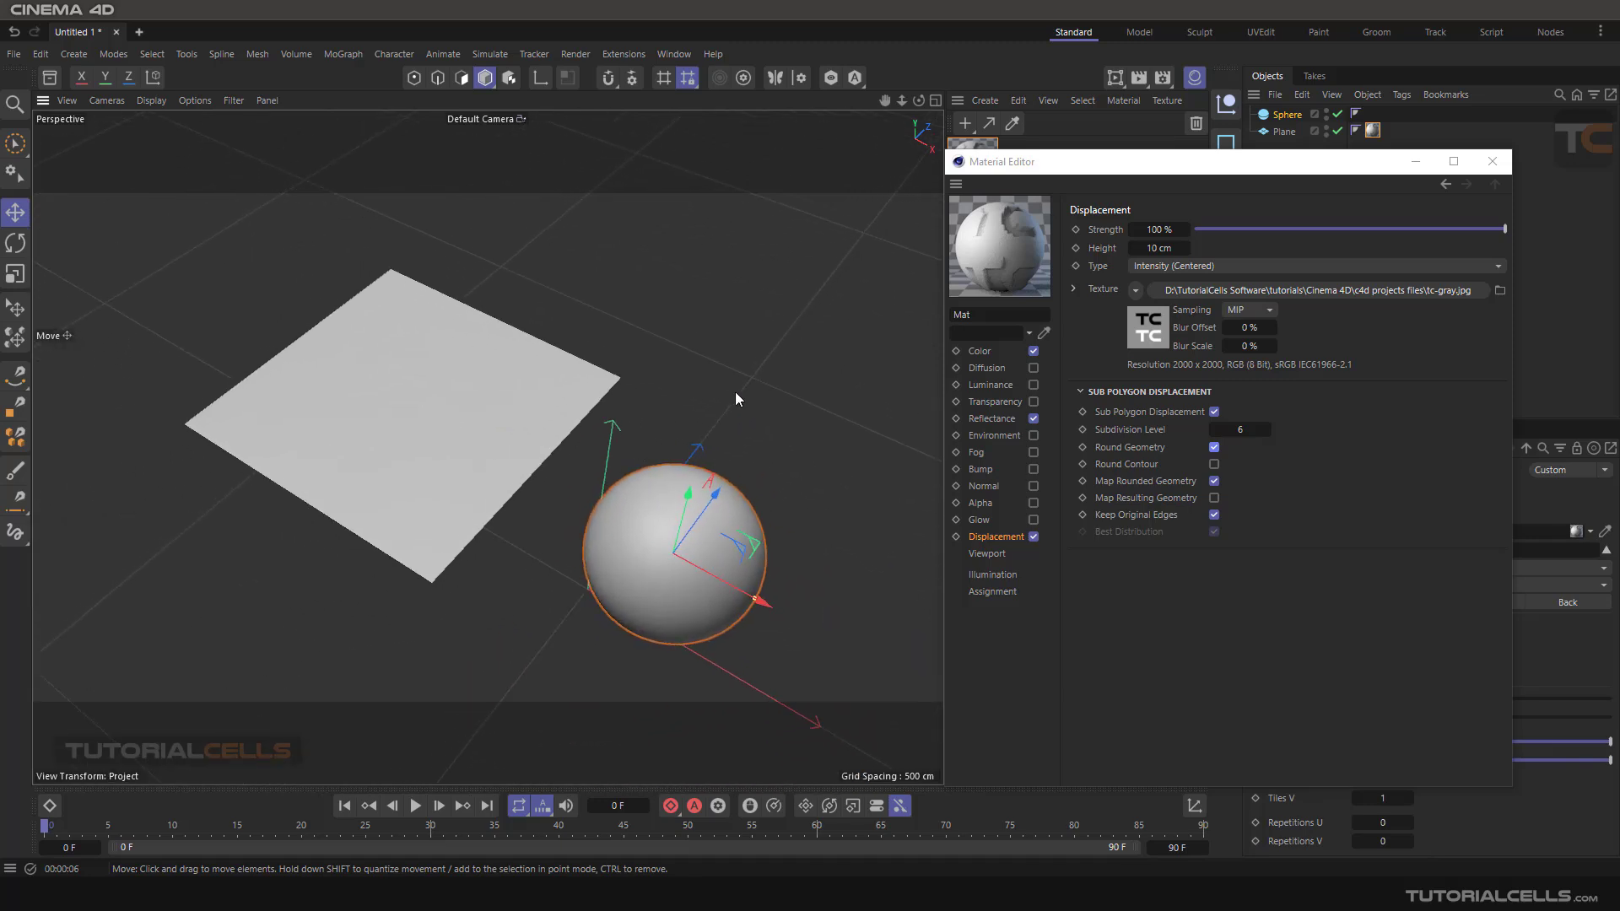
left_click(1493, 161)
left_click_drag(626, 535, 604, 498, "alt")
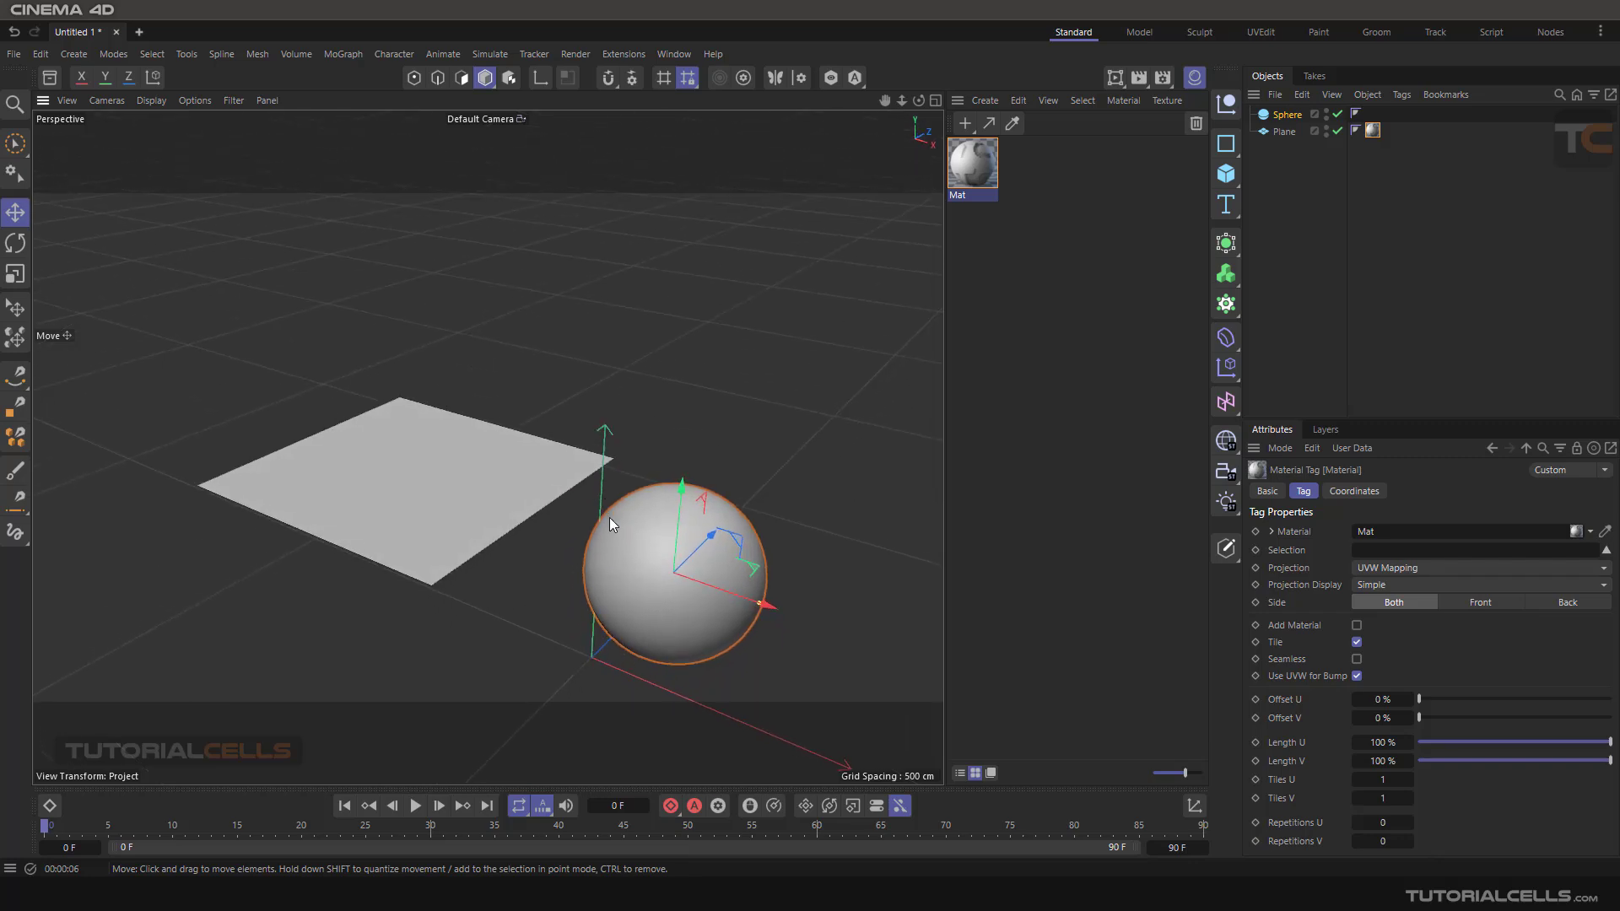
middle_click_drag(609, 518, 631, 483, "alt")
left_click_drag(696, 458, 633, 438)
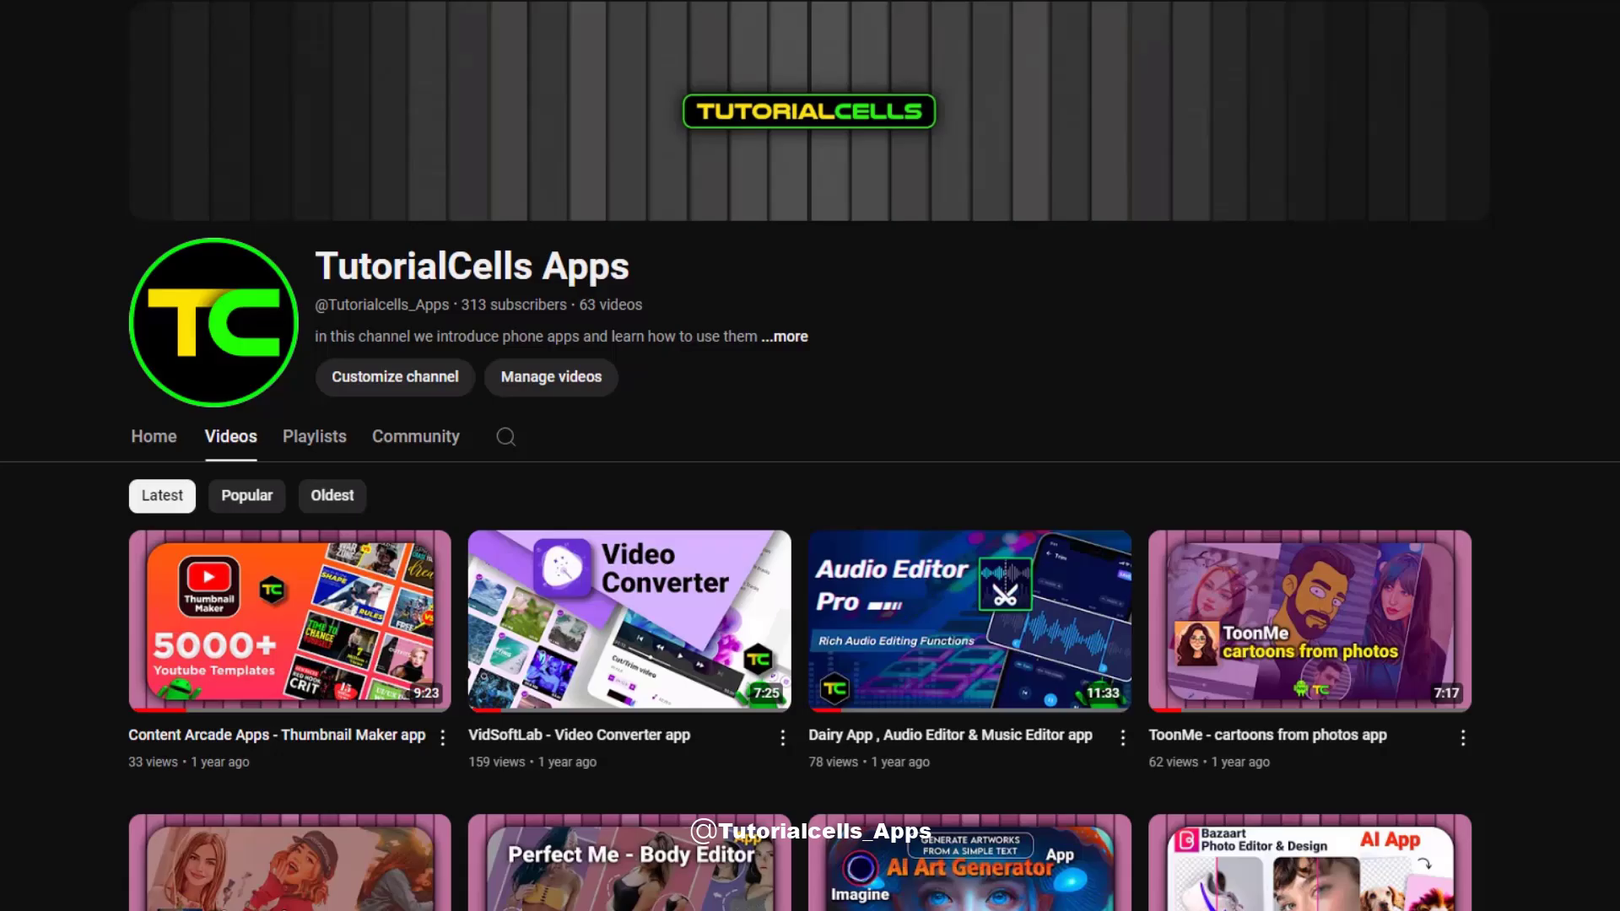
scroll(810, 456, "down", 10)
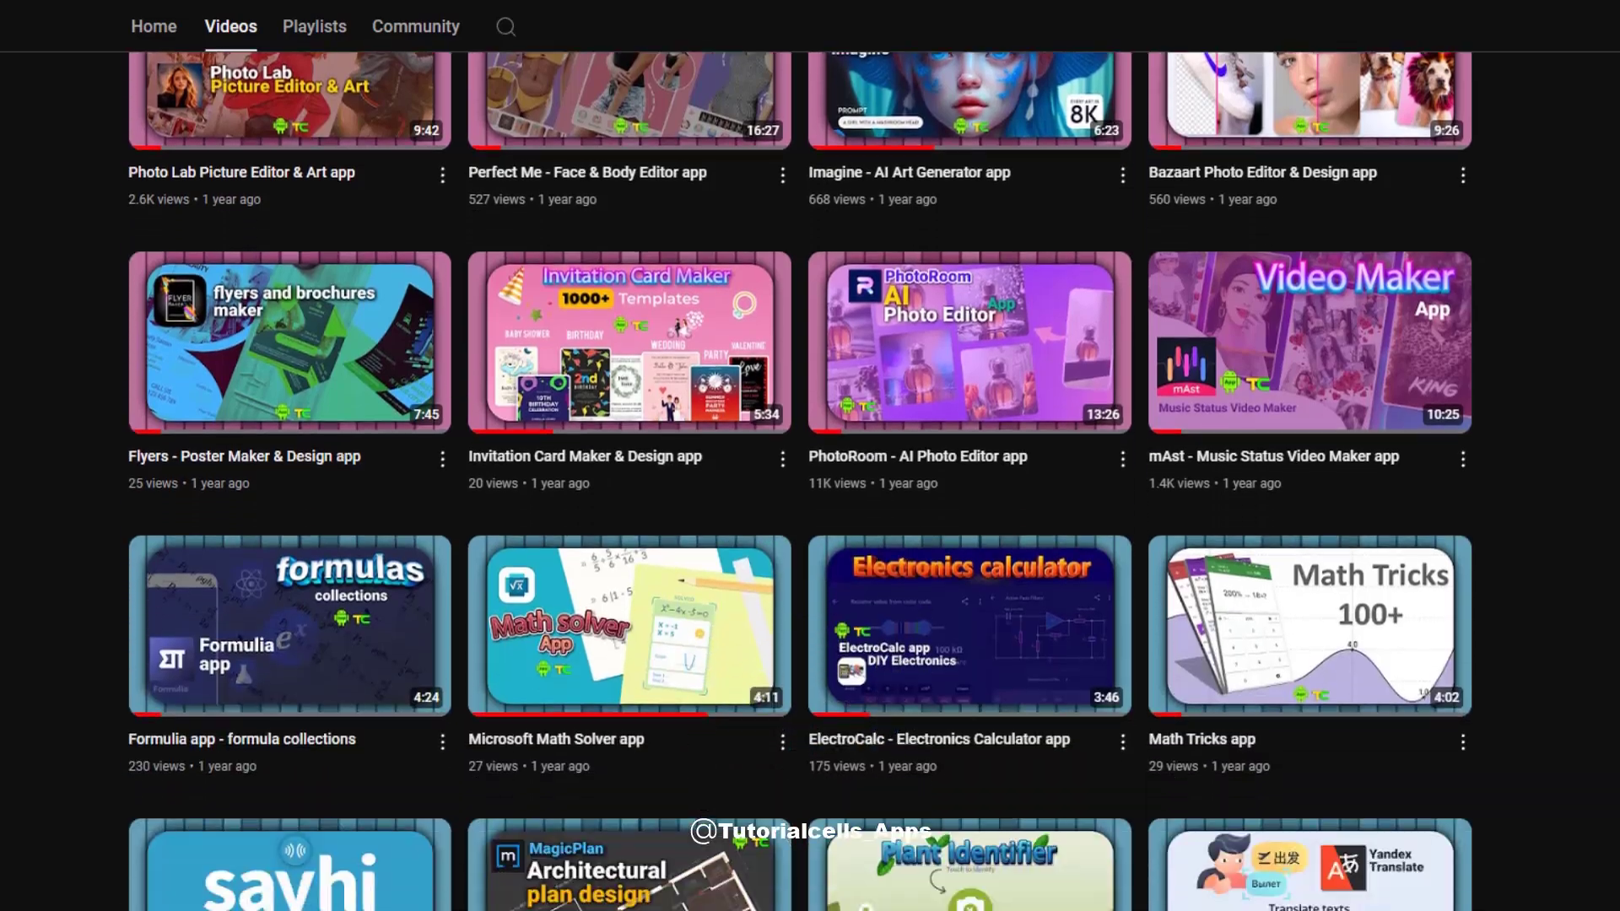
scroll(810, 456, "down", 17)
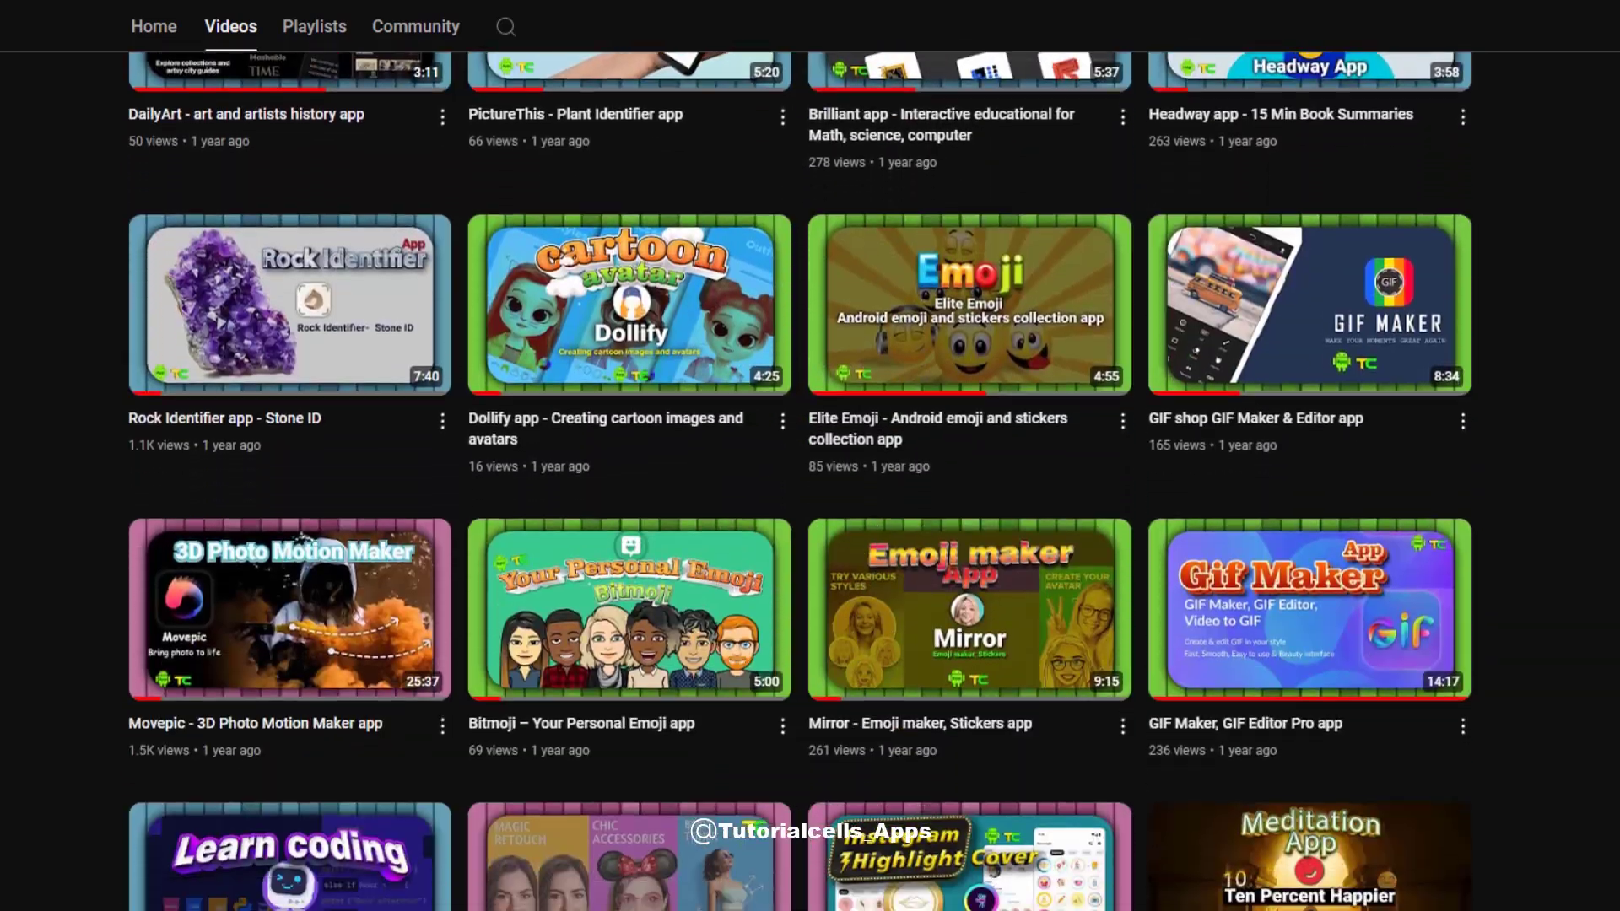